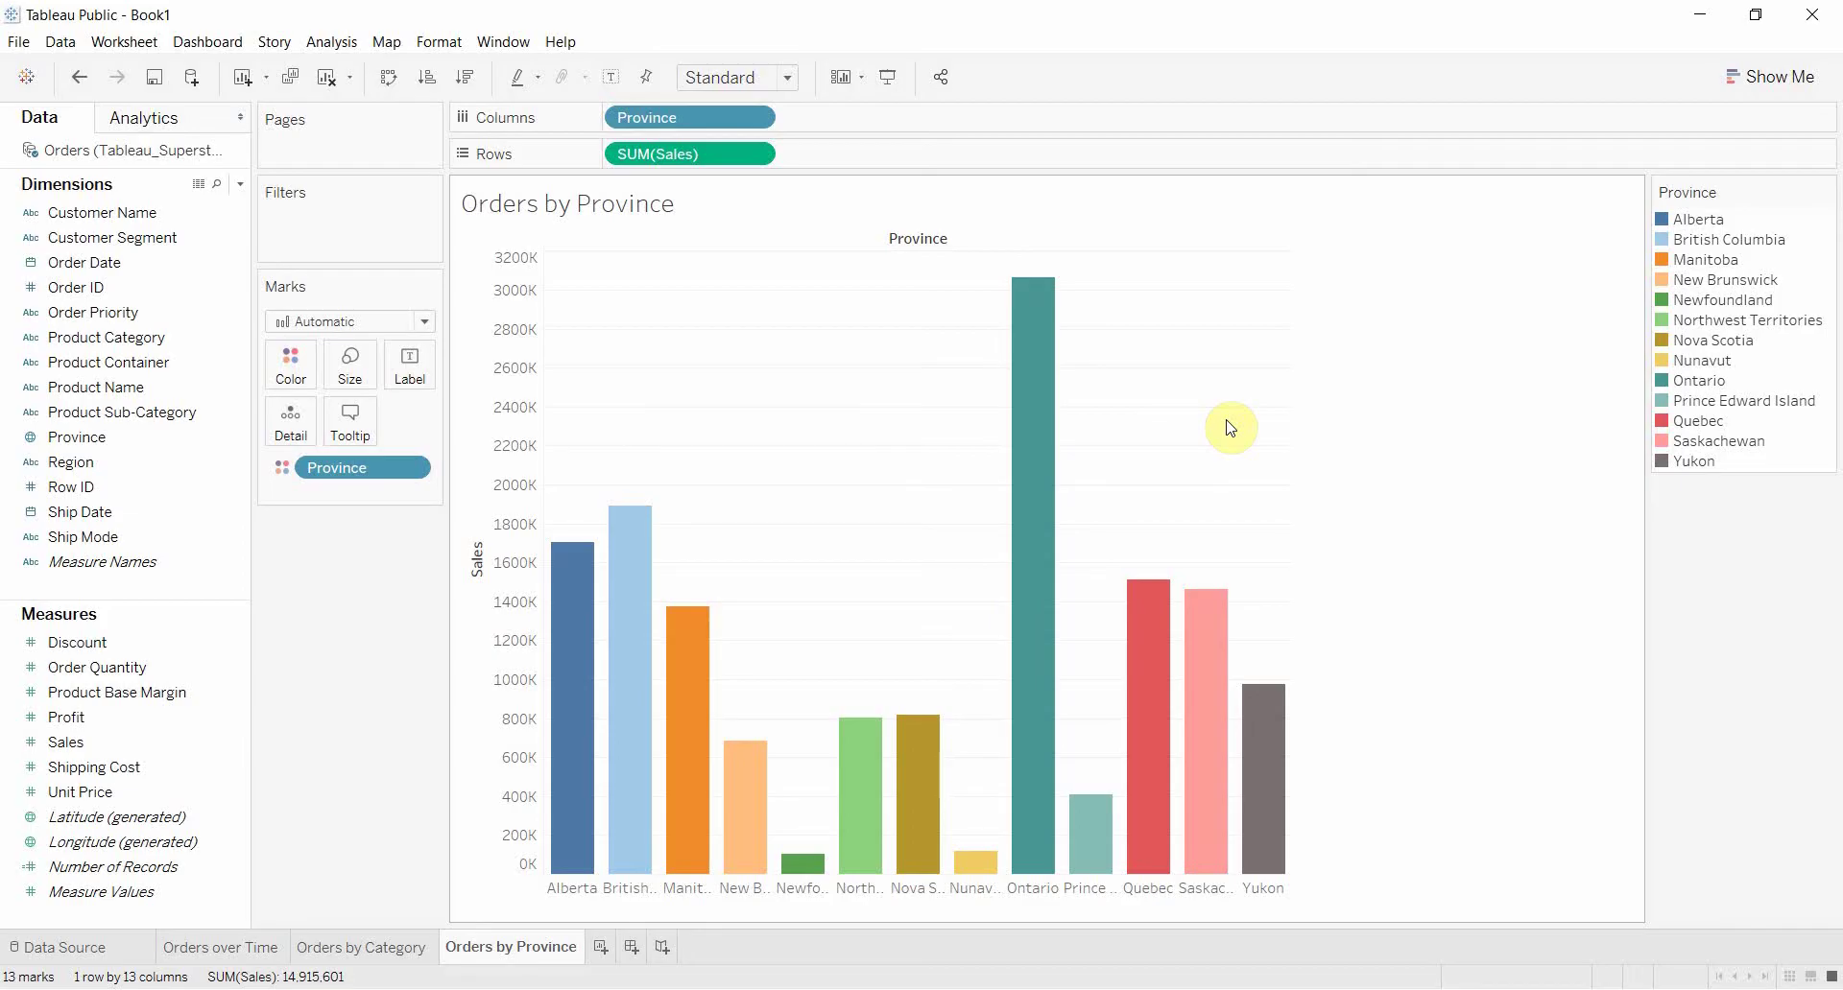
Step: Review the Orders over Time, Orders by Category and Orders by Province sheets, then create Dashboard 1
left_click(250, 946)
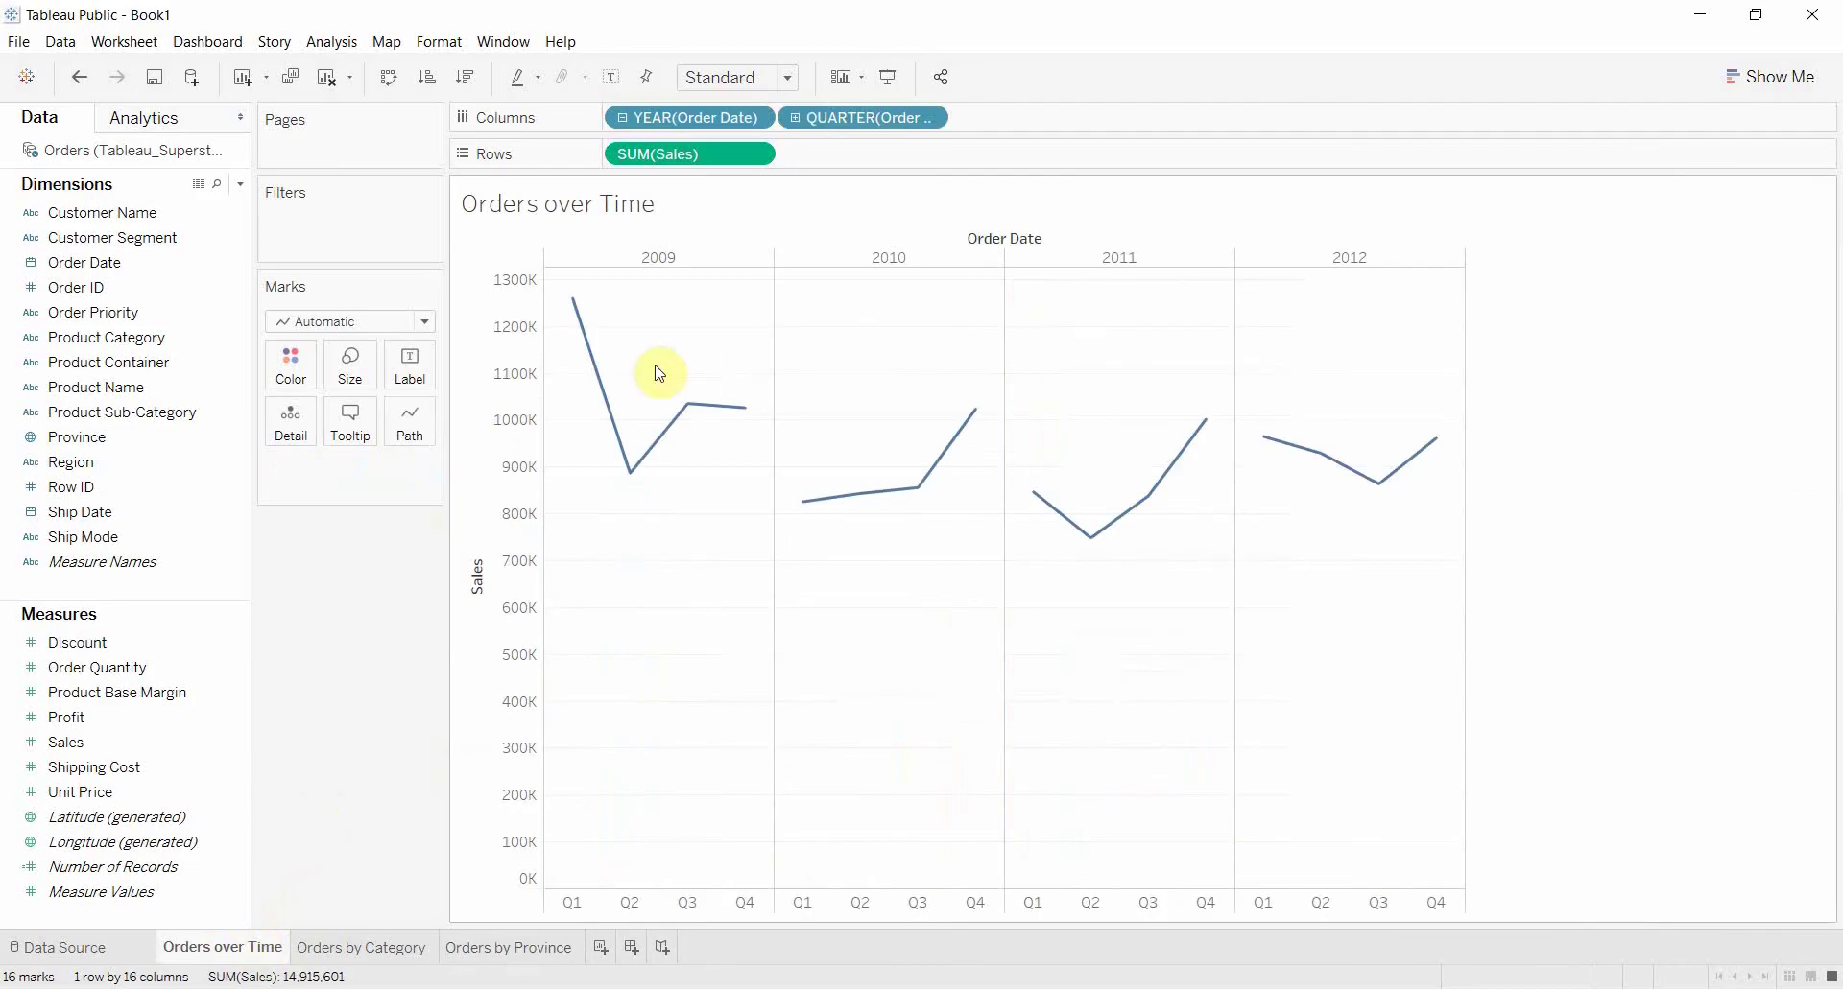
left_click(388, 948)
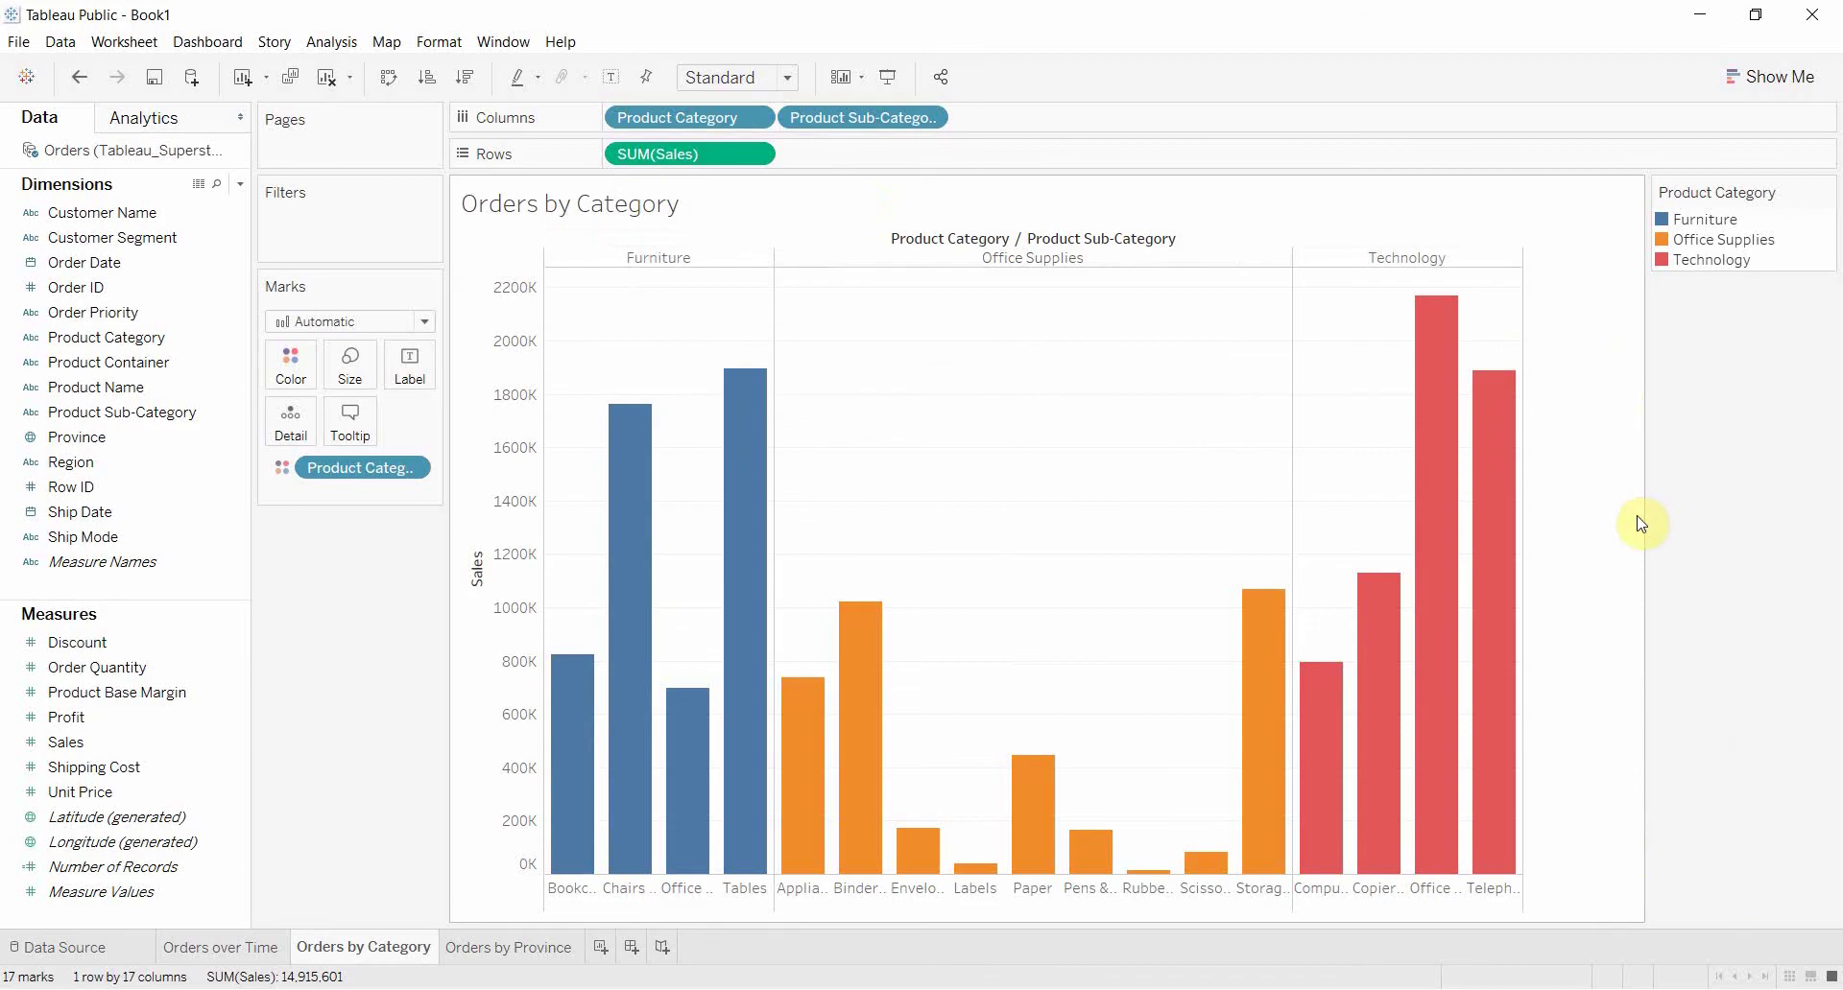
left_click(499, 948)
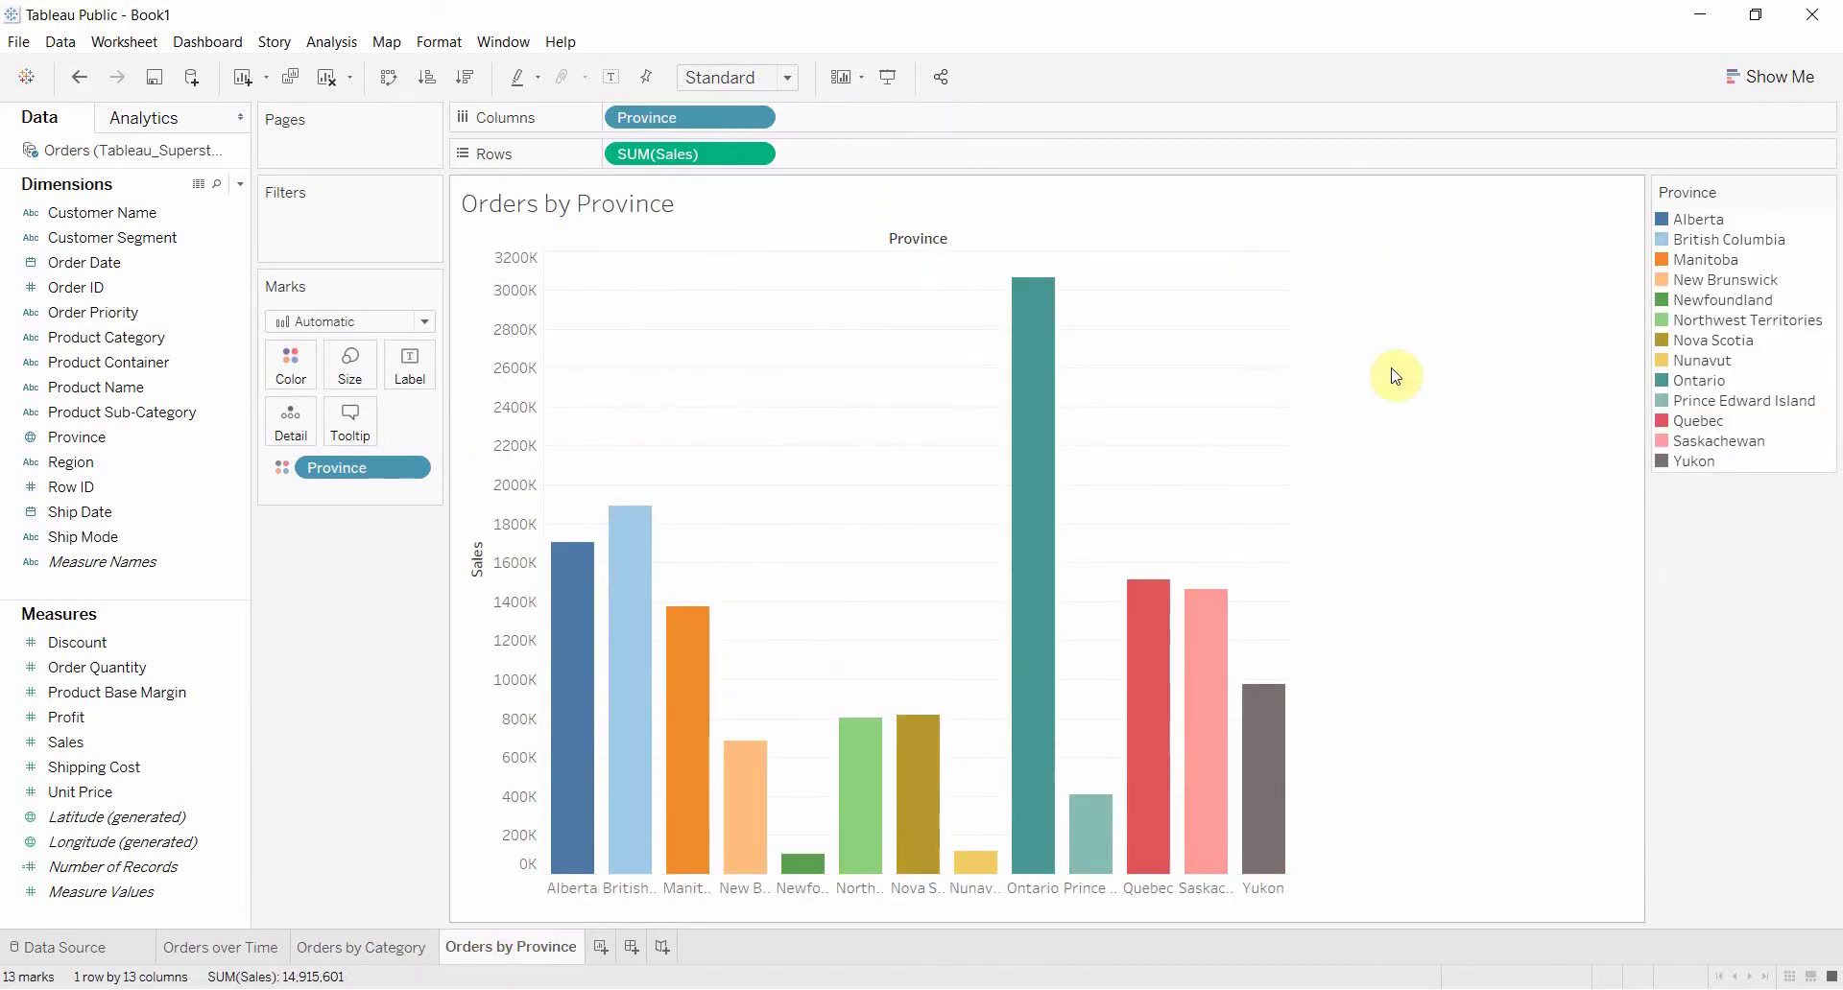
left_click(632, 950)
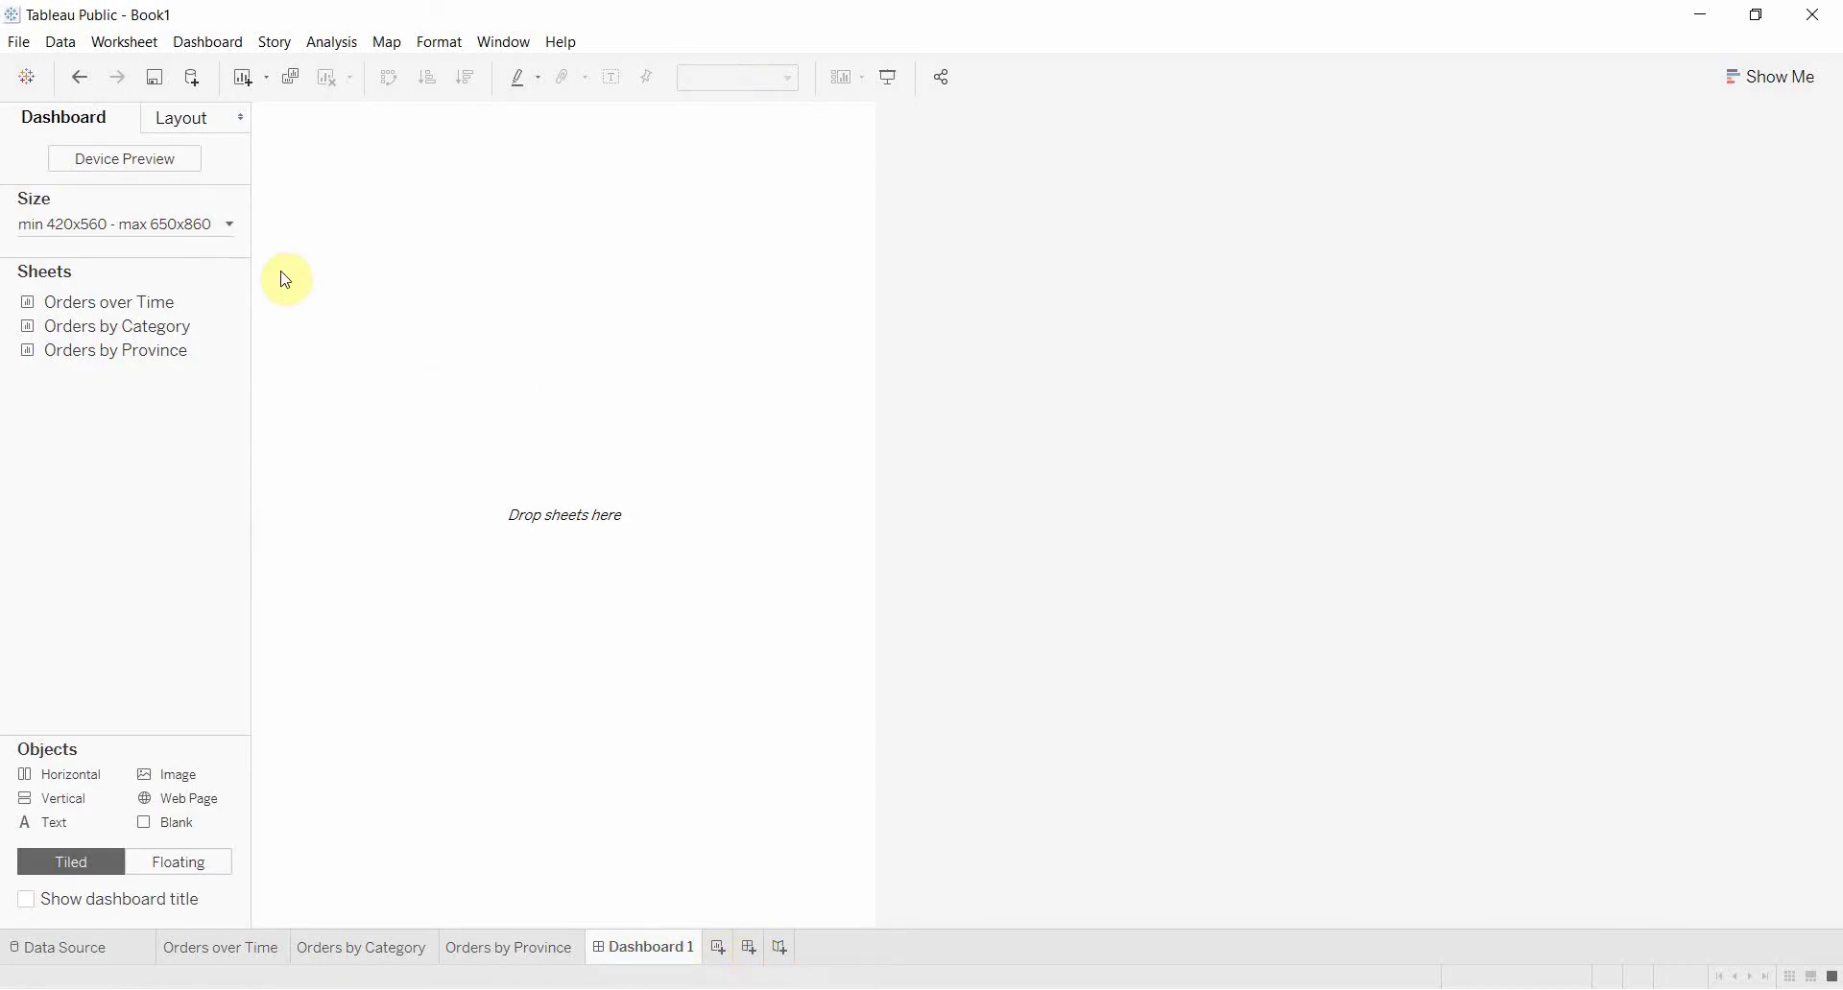
Step: Set Dashboard 1 to a fixed size using the Desktop Browser (1000 x 800) preset
left_click(230, 226)
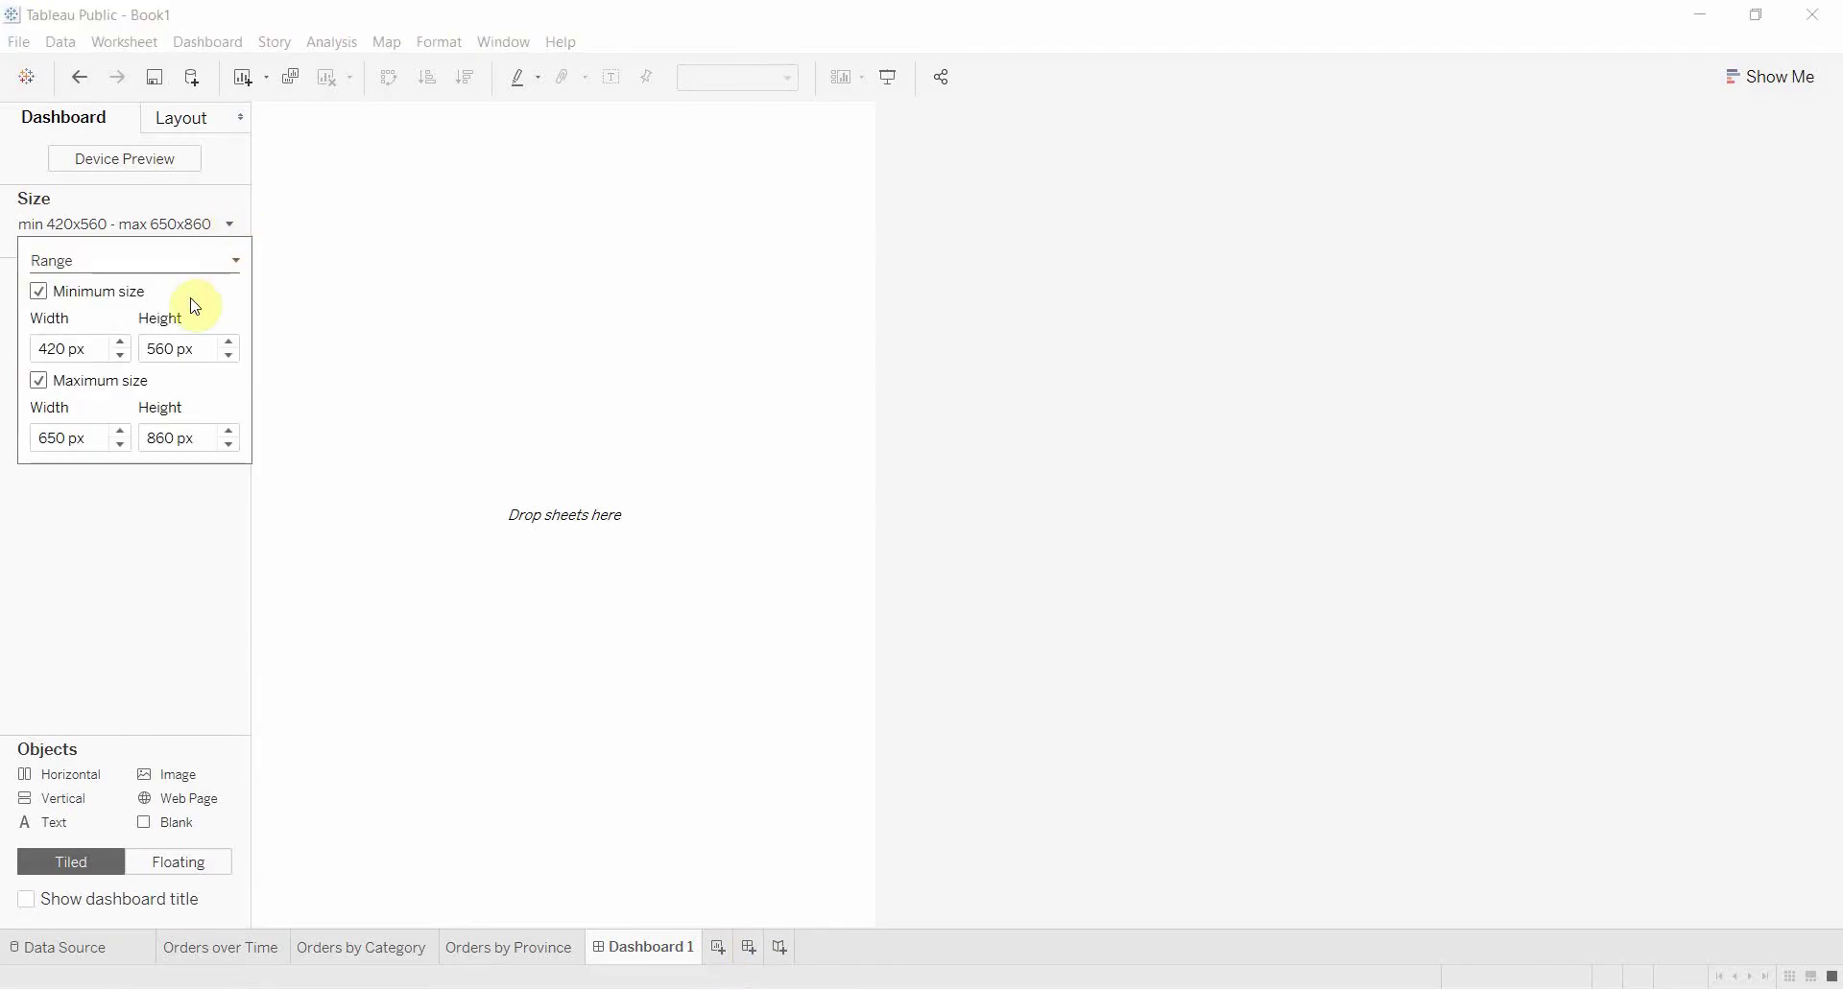
left_click(153, 269)
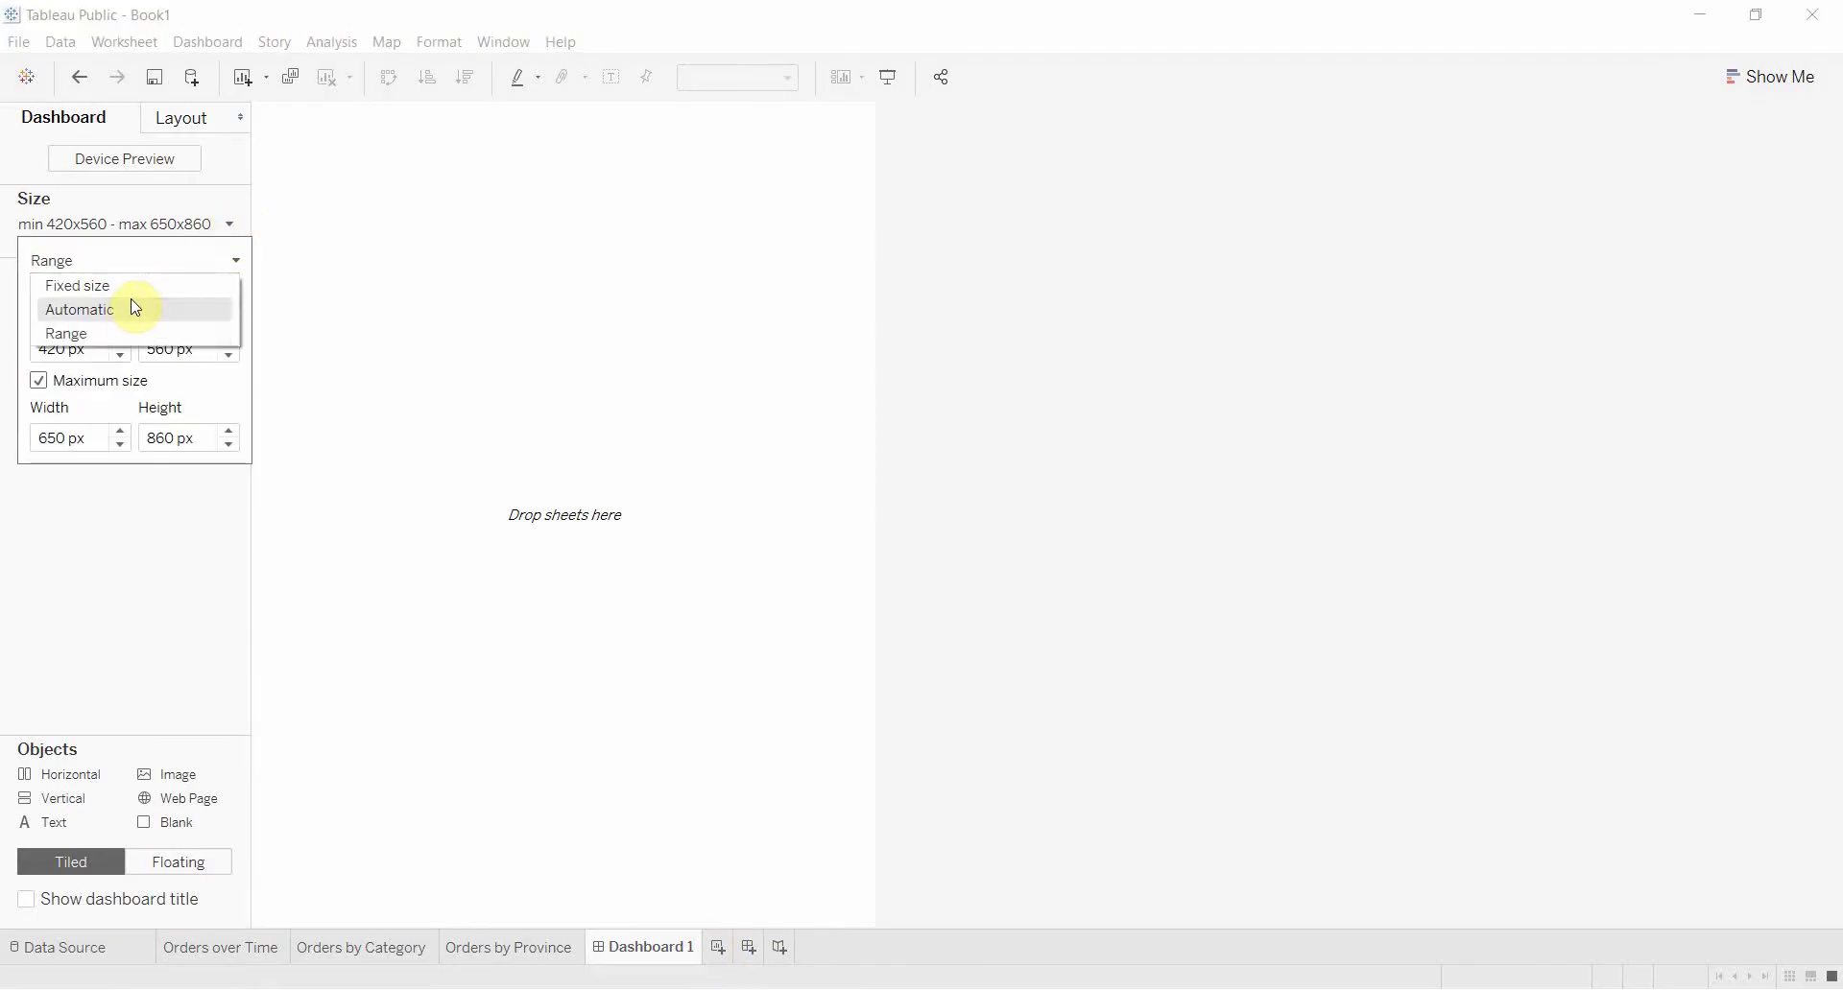
left_click(132, 285)
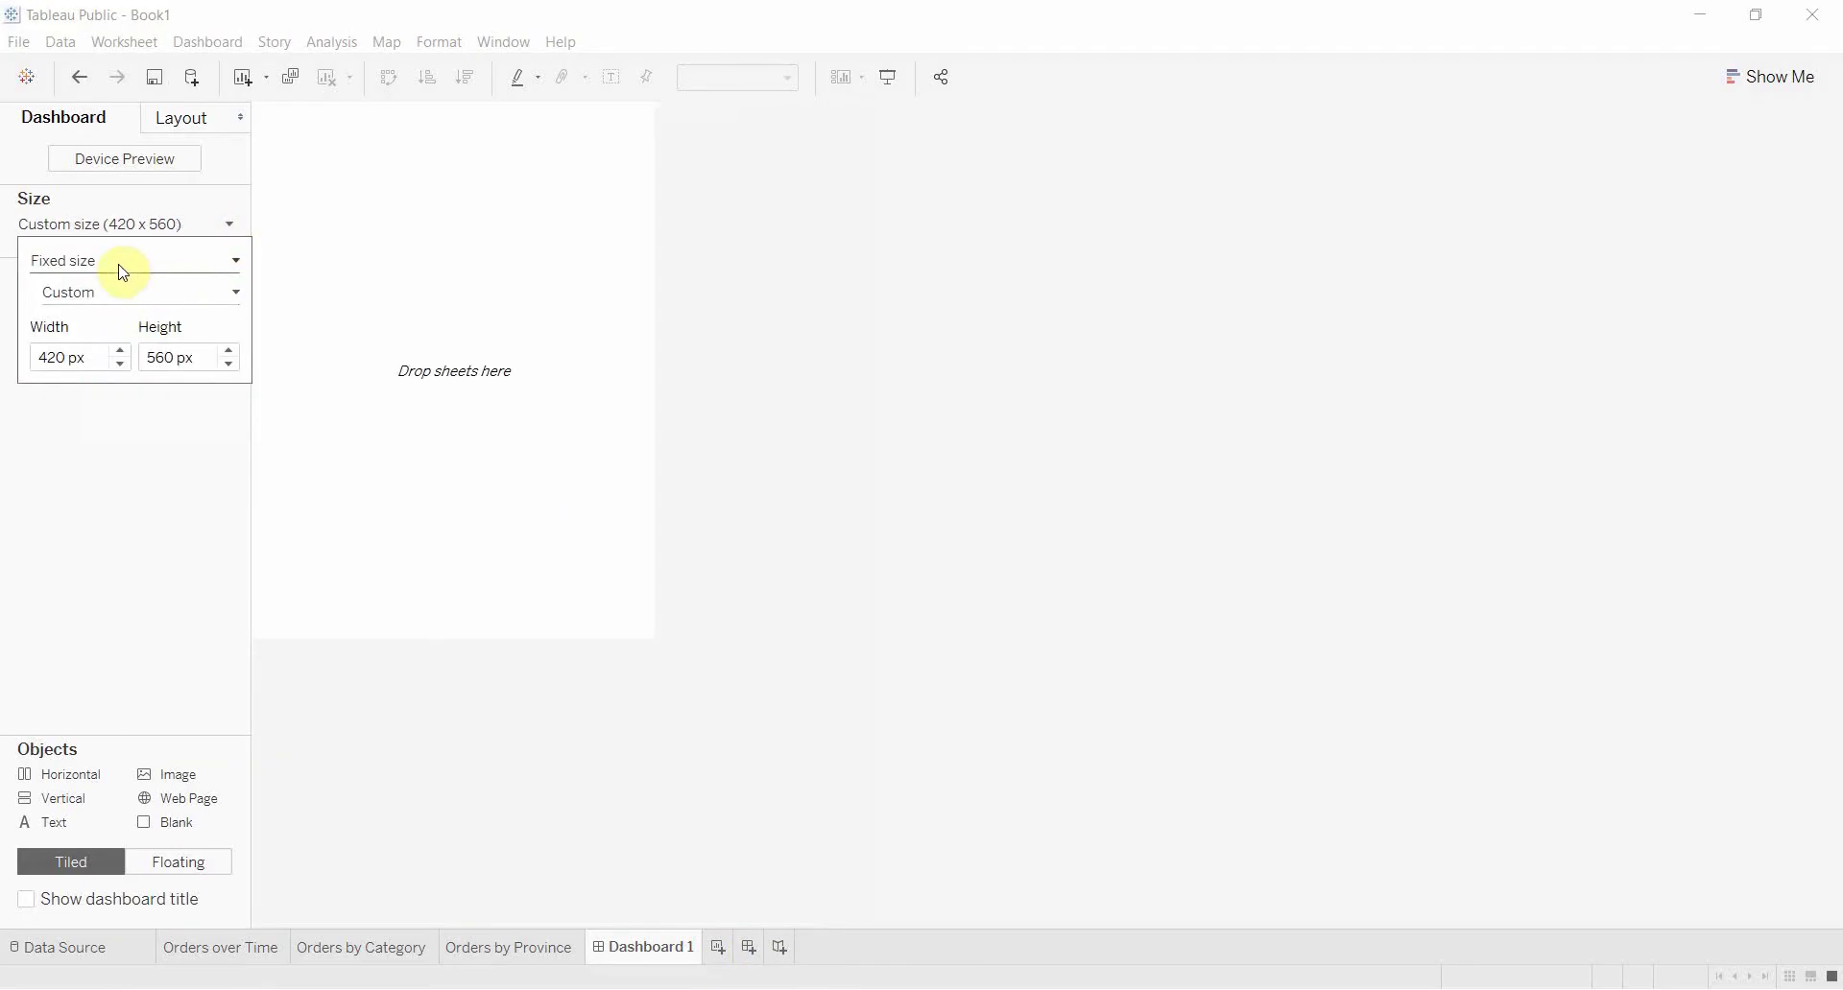
left_click(132, 300)
left_click(147, 340)
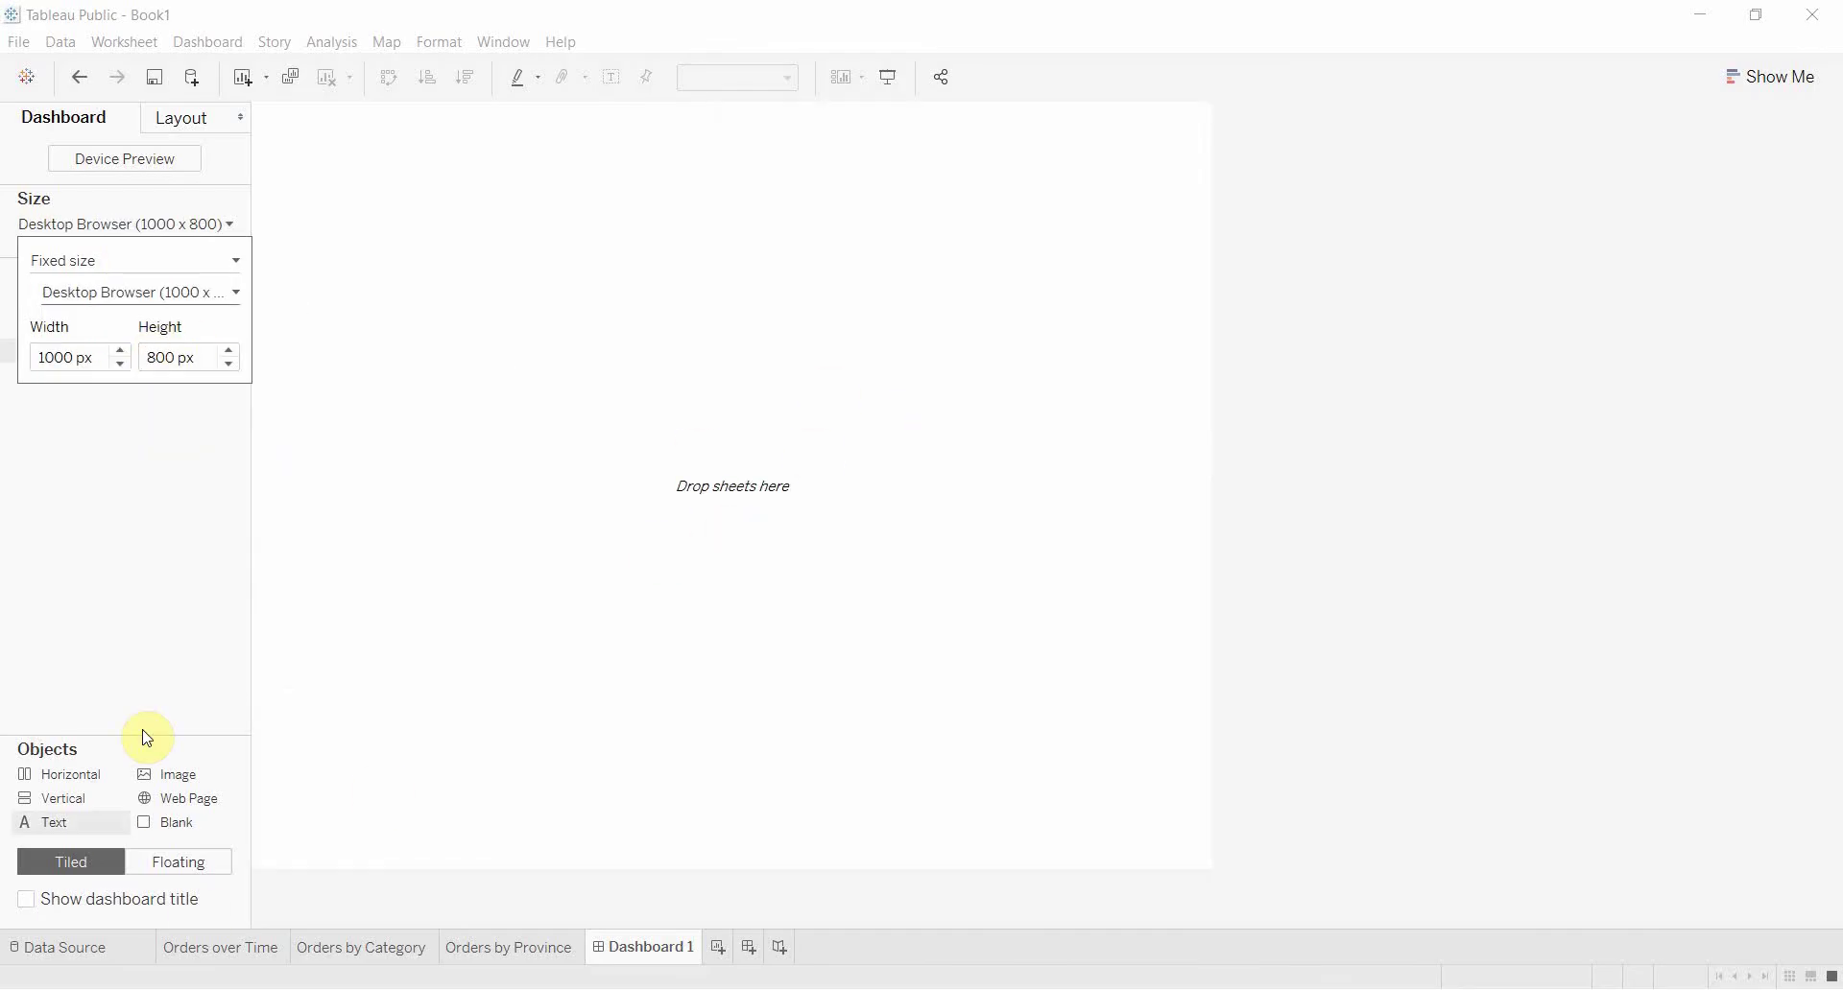
left_click(155, 548)
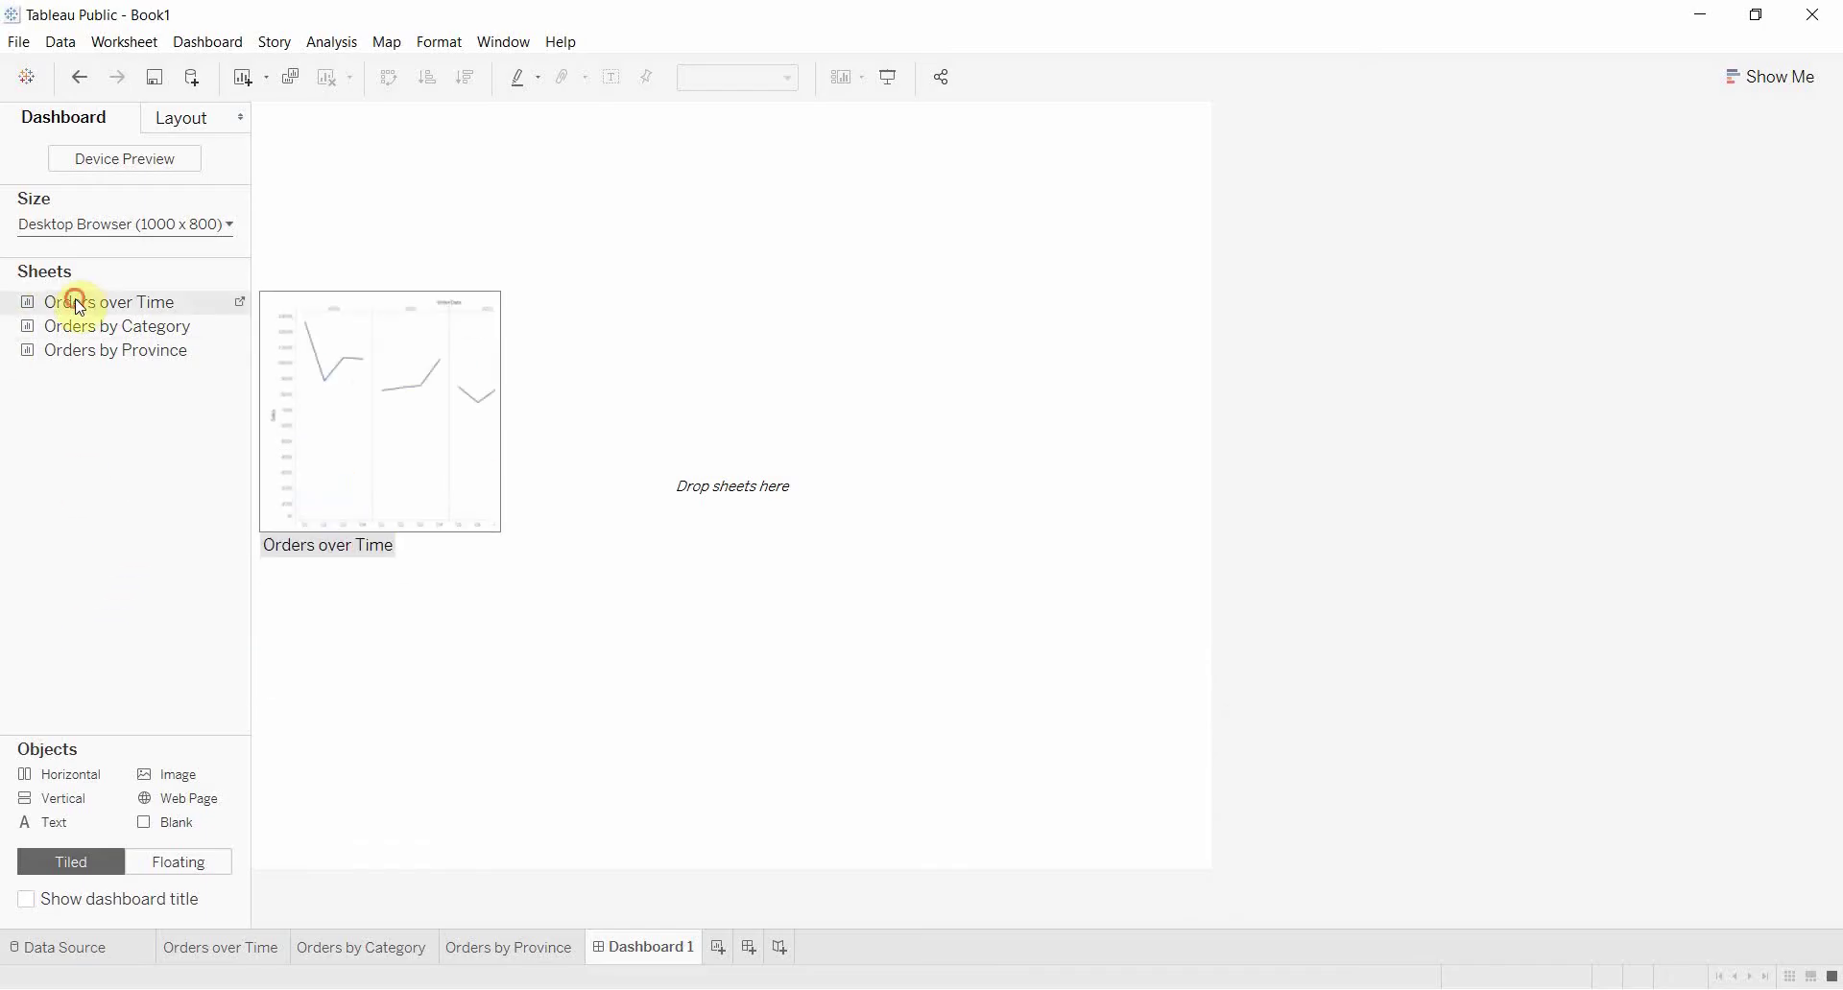
Step: Place Orders over Time at the top-left and stretch it across the dashboard top
left_click_drag(79, 307, 396, 246)
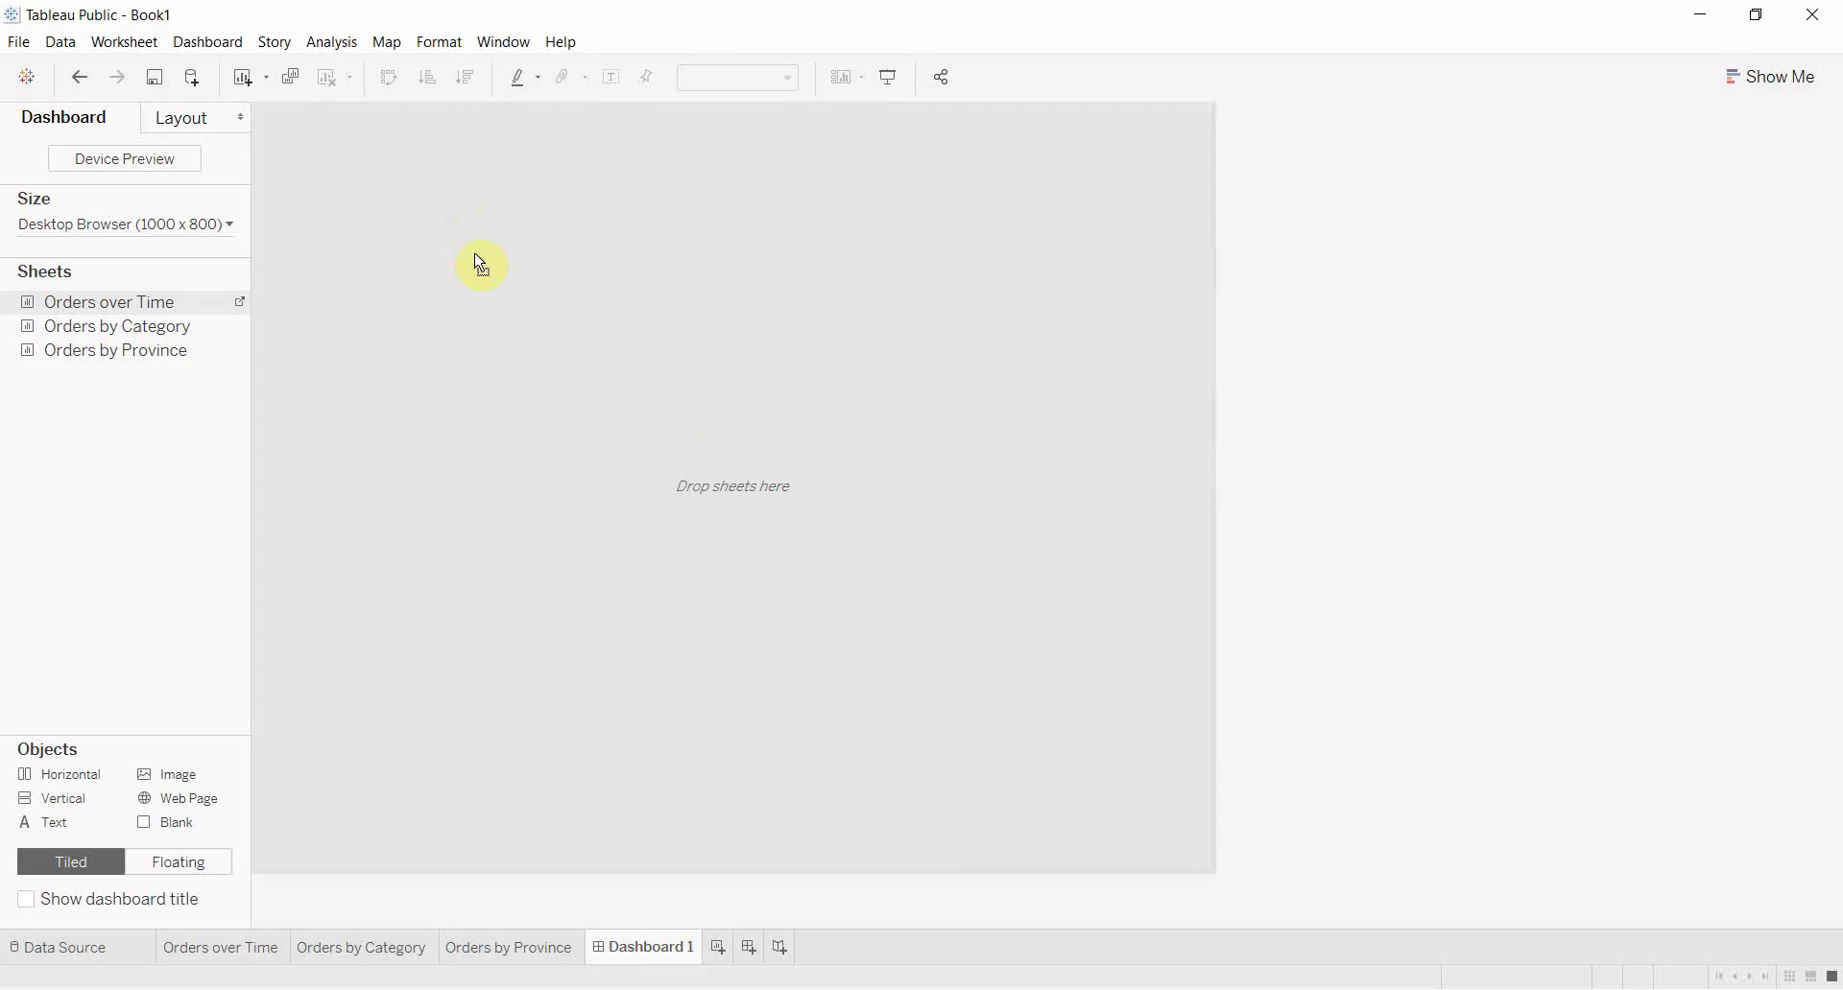
left_click_drag(441, 279, 305, 154)
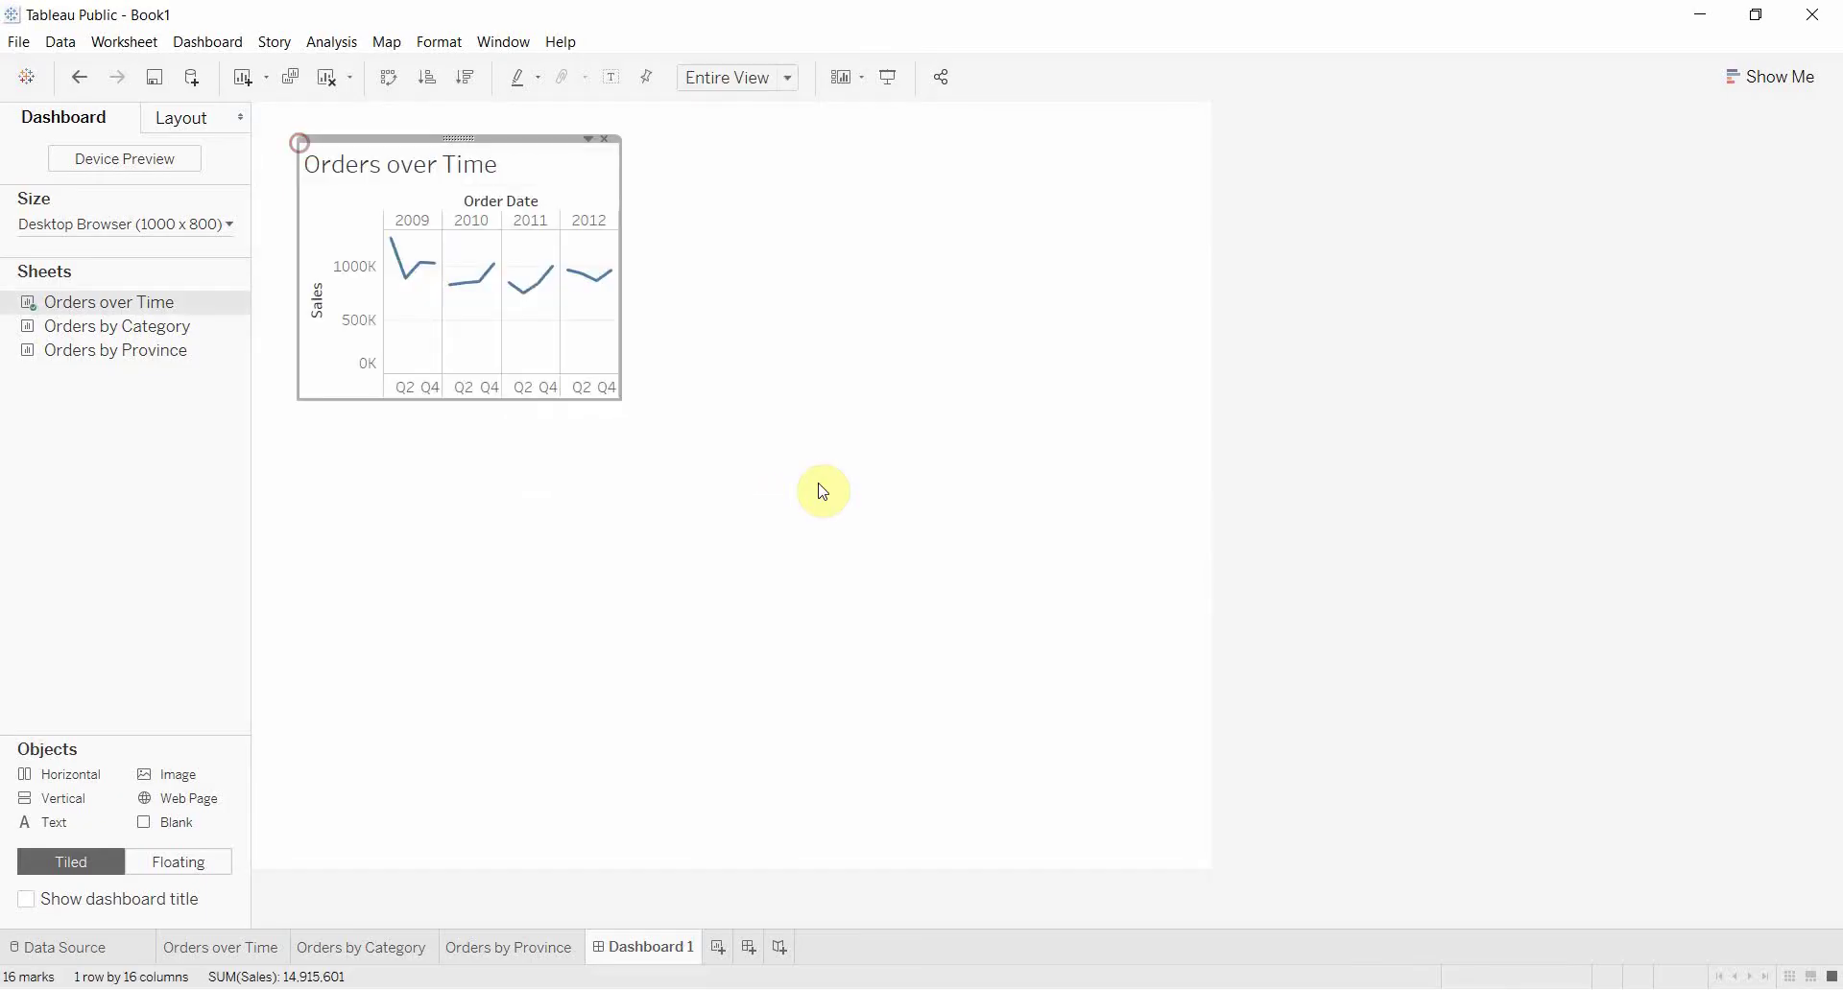
left_click_drag(619, 398, 1176, 510)
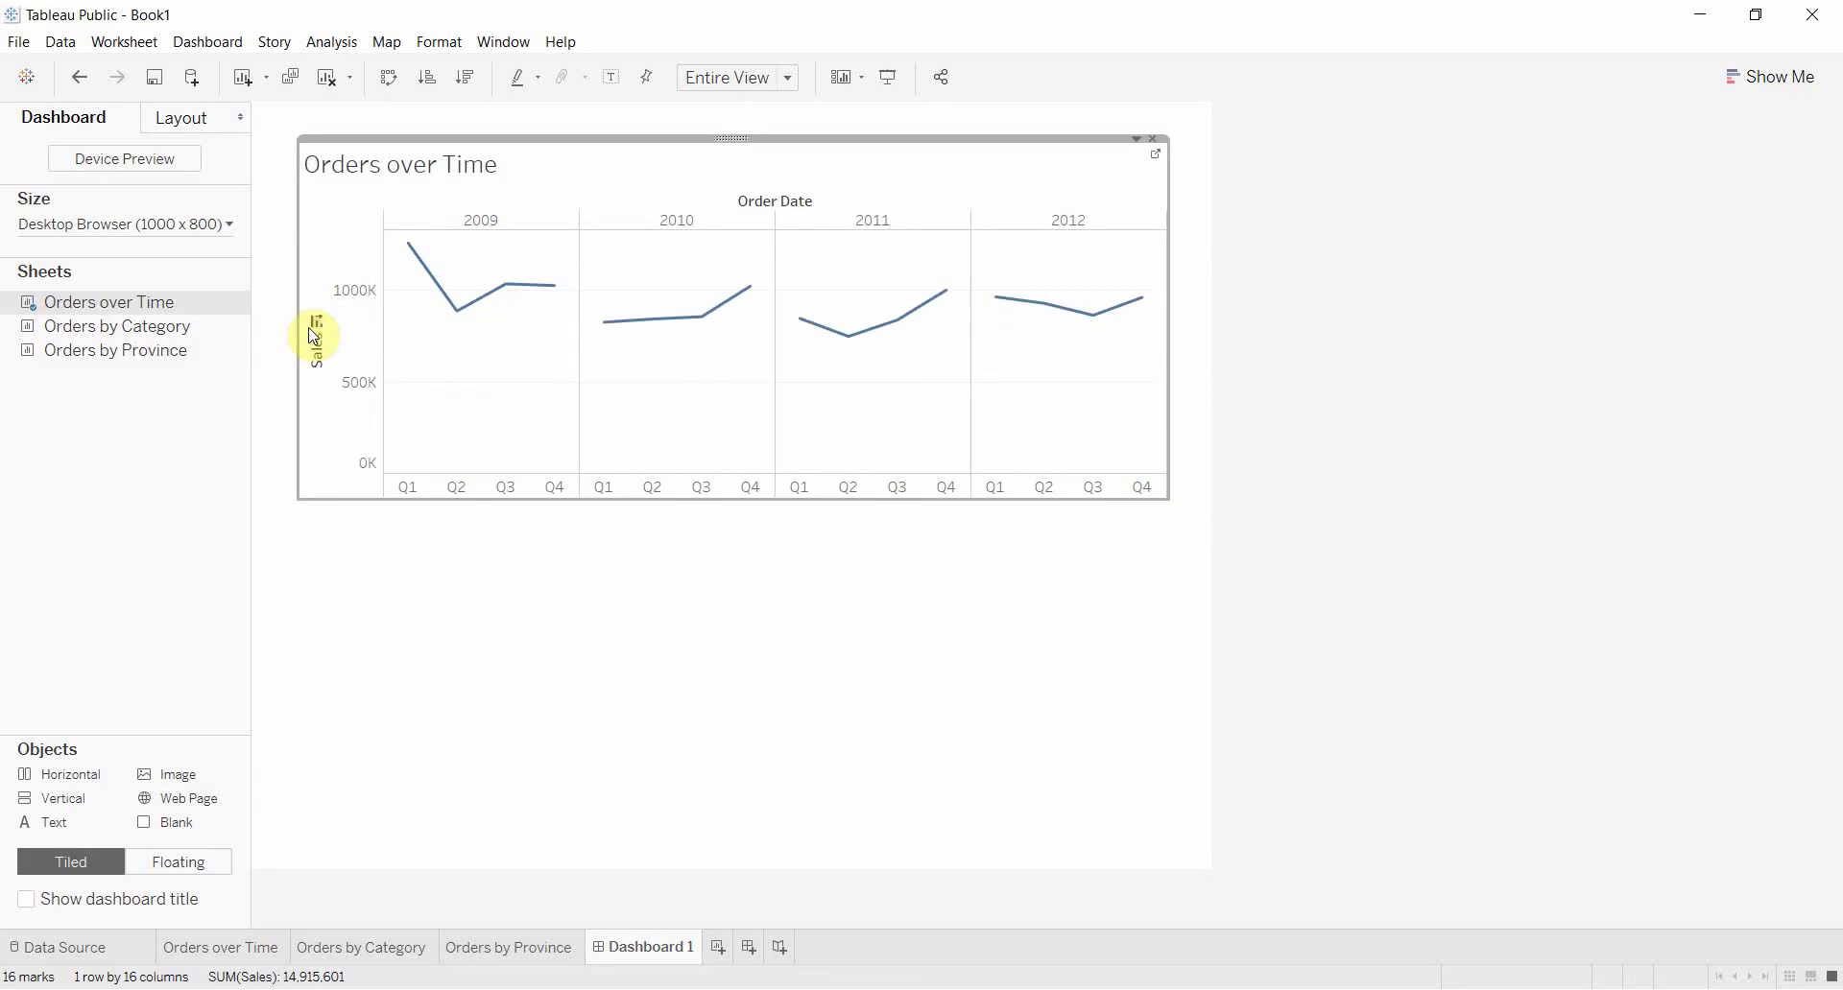
Step: Add Orders by Category and Orders by Province side by side below the line chart, enlarging each
left_click(132, 334)
left_click_drag(128, 338, 289, 515)
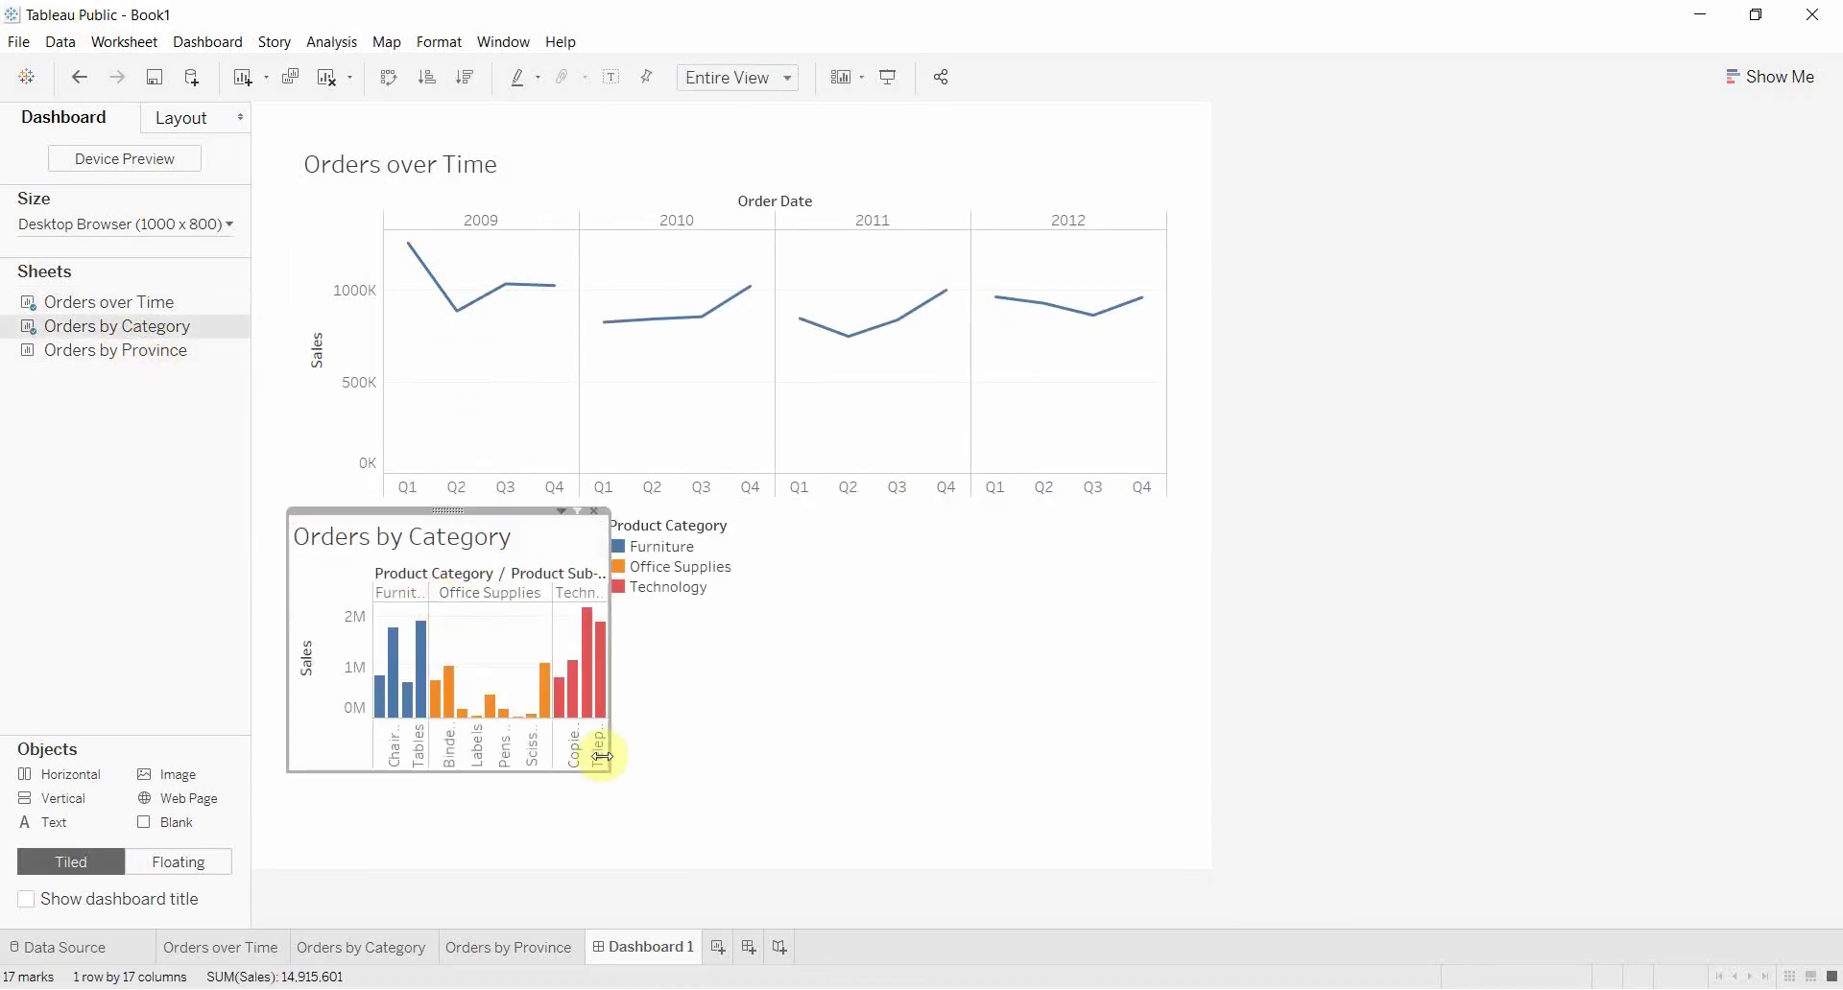
left_click_drag(609, 773, 762, 854)
mouse_move(123, 308)
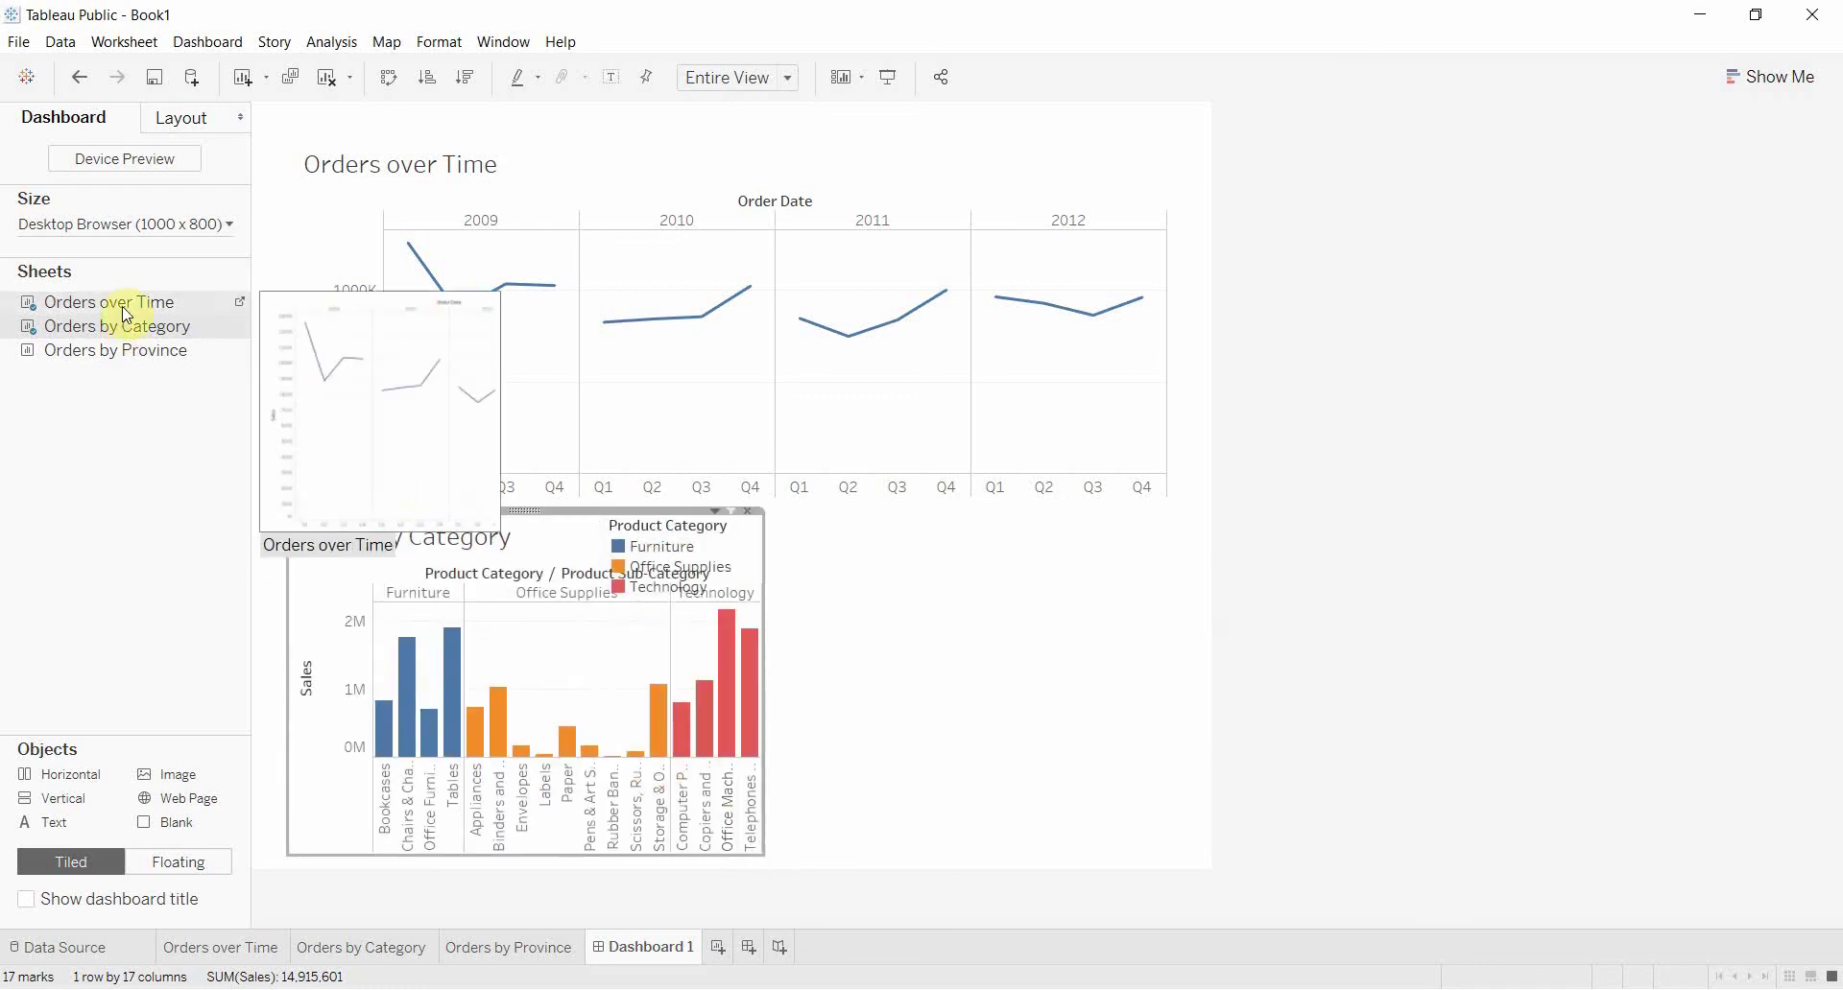
left_click_drag(131, 349, 771, 523)
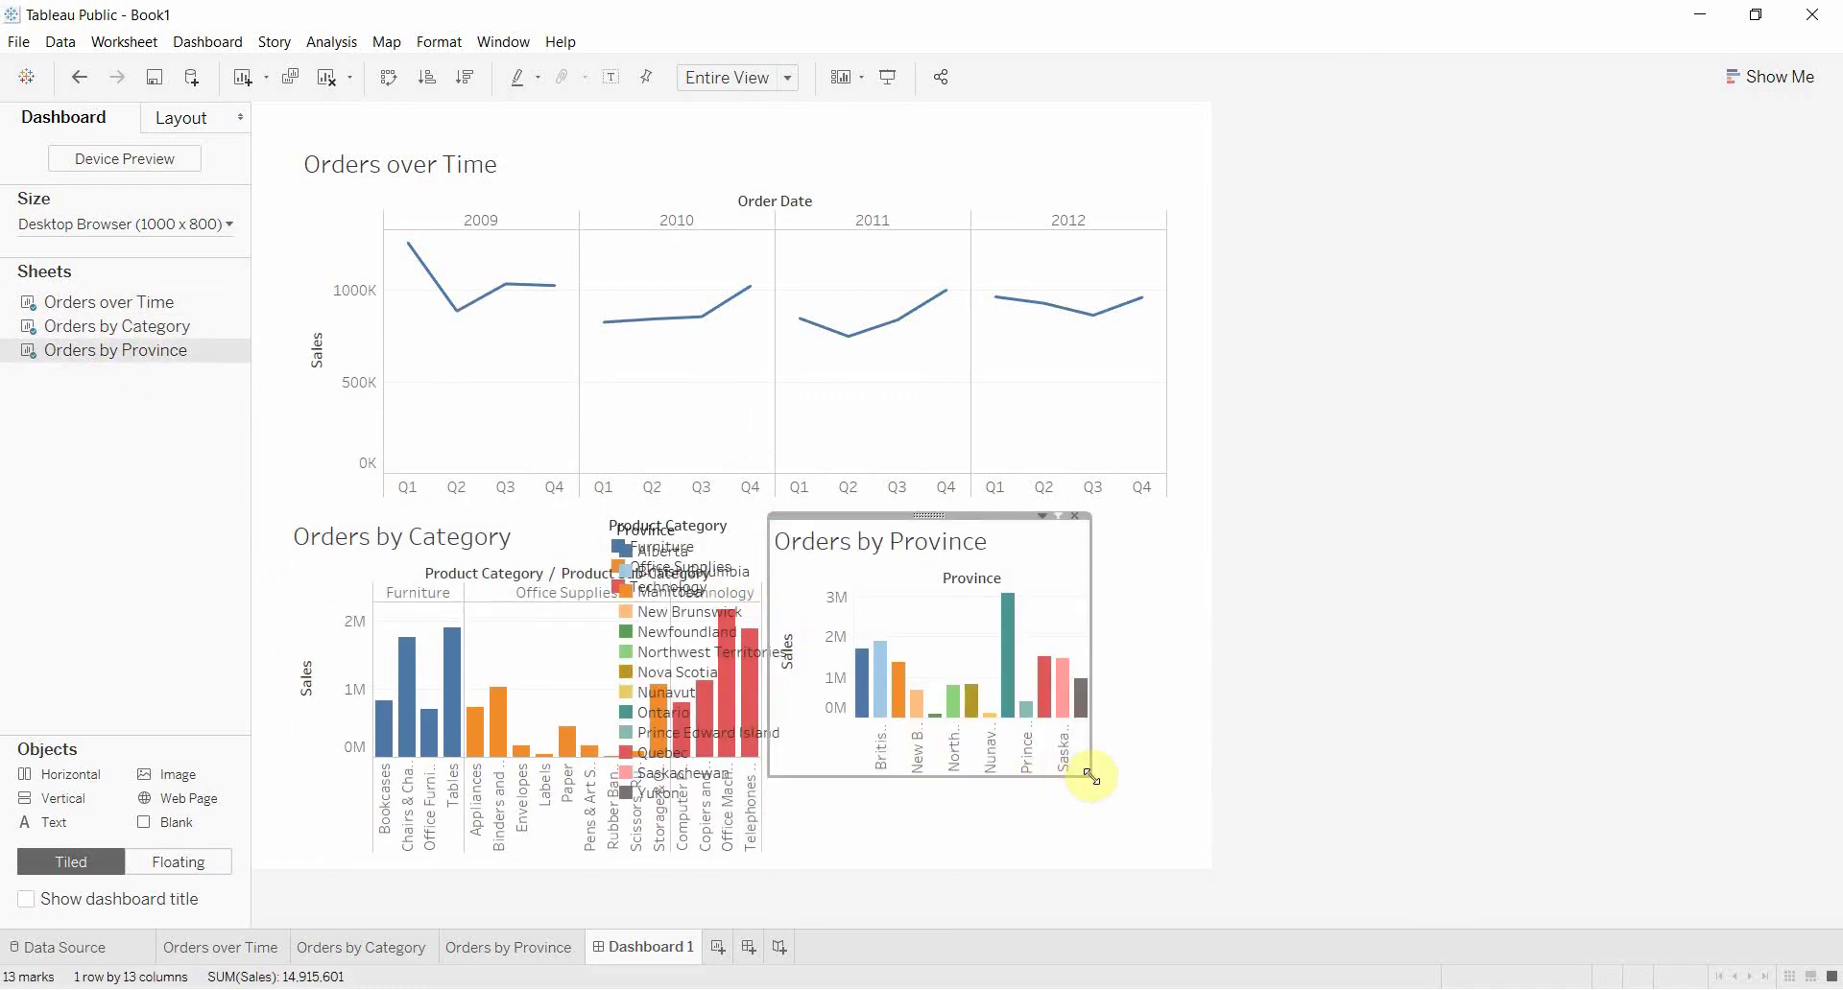
left_click_drag(1091, 777, 1198, 865)
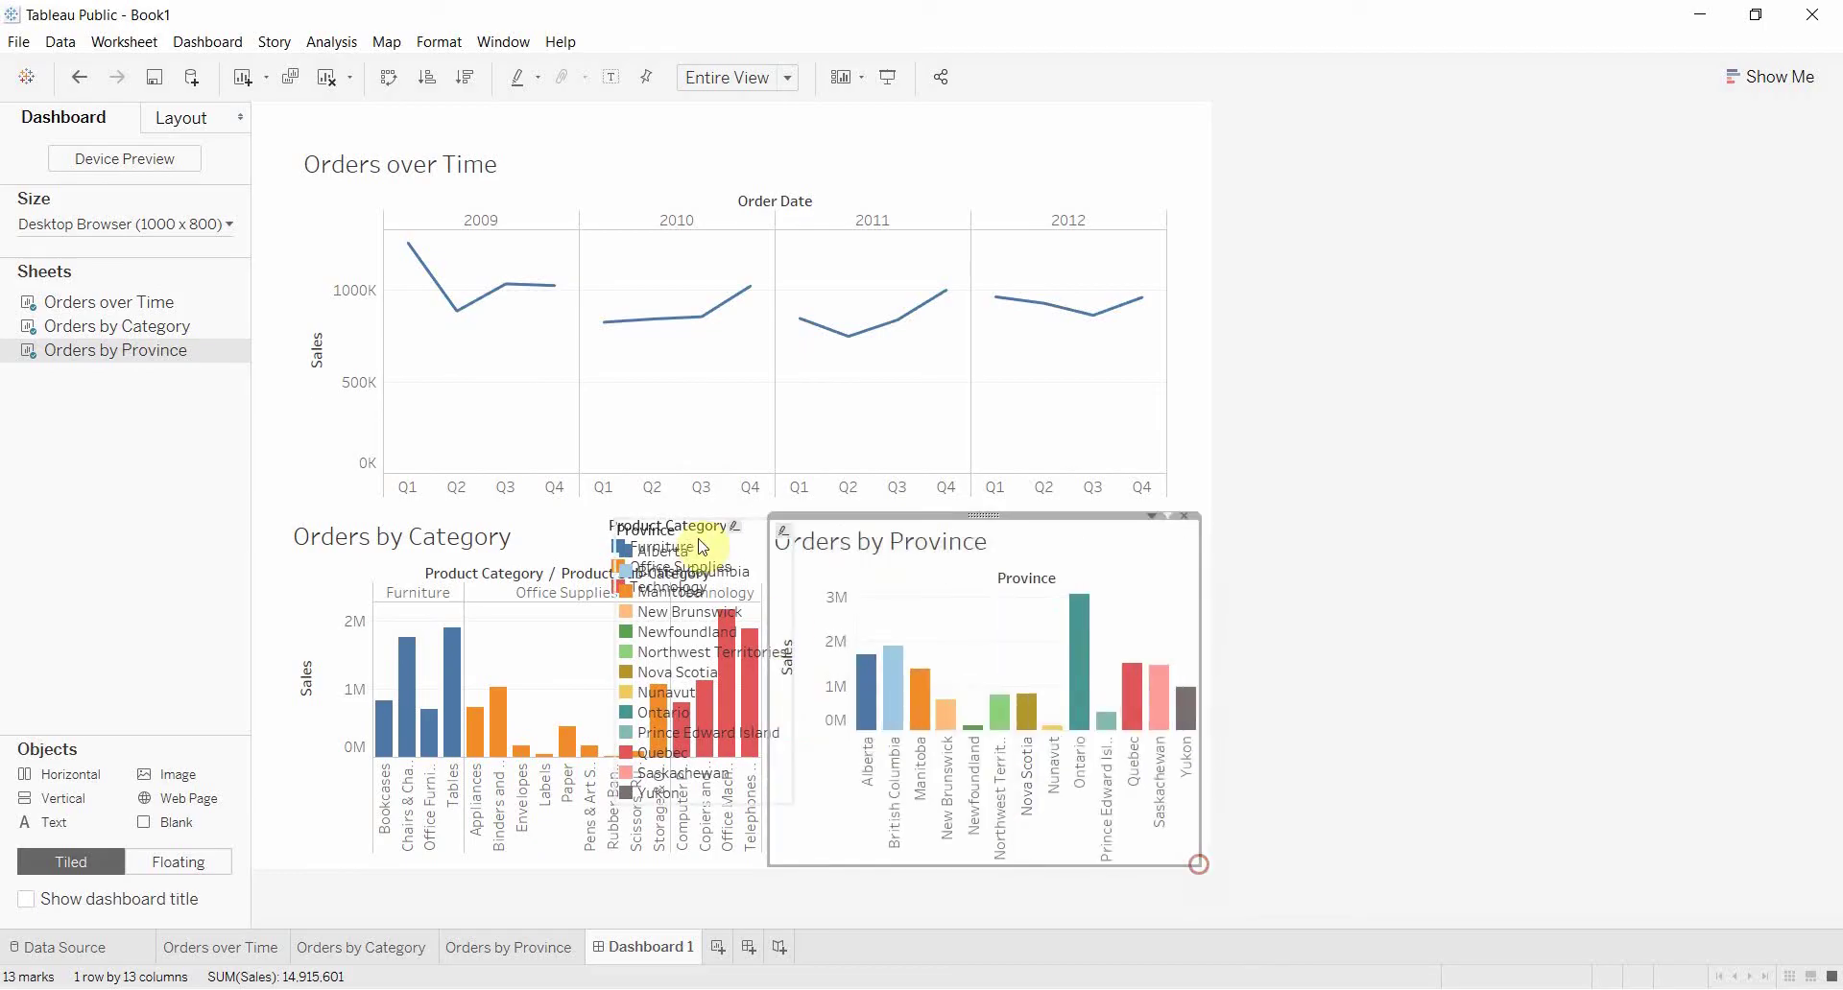
Step: Remove the Province and Product Category colour legends from the dashboard
left_click(789, 576)
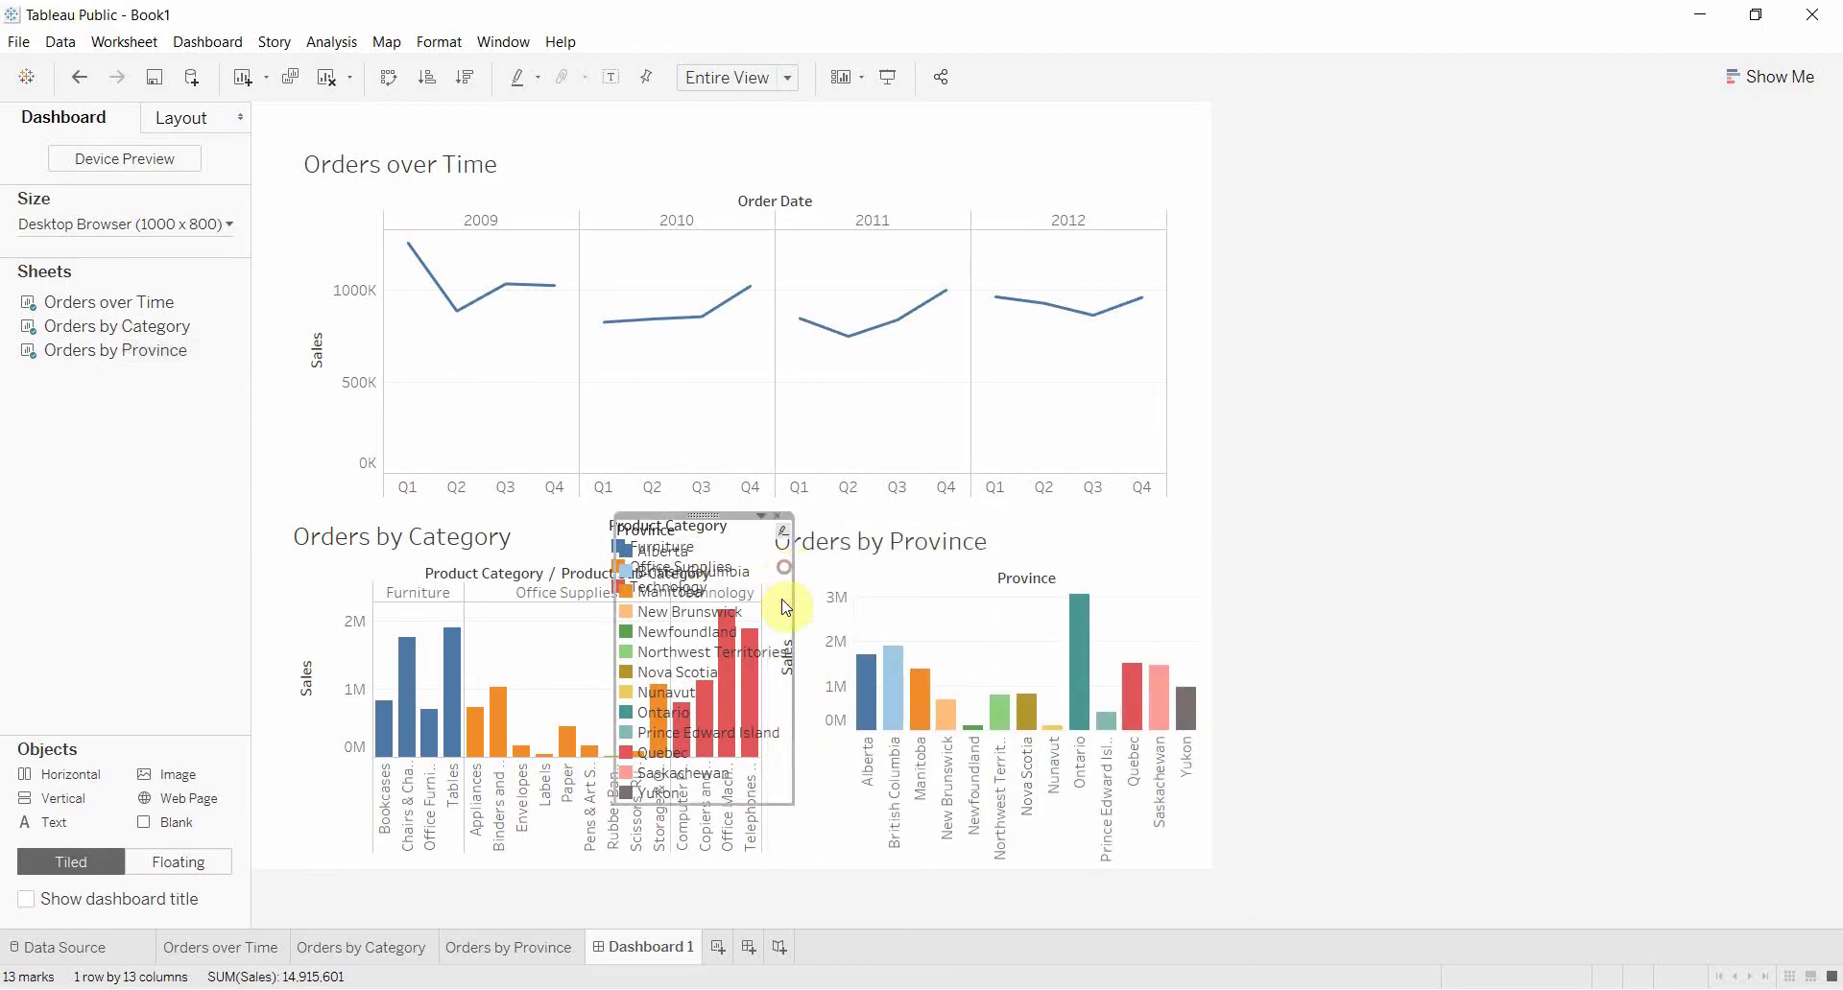
left_click(778, 518)
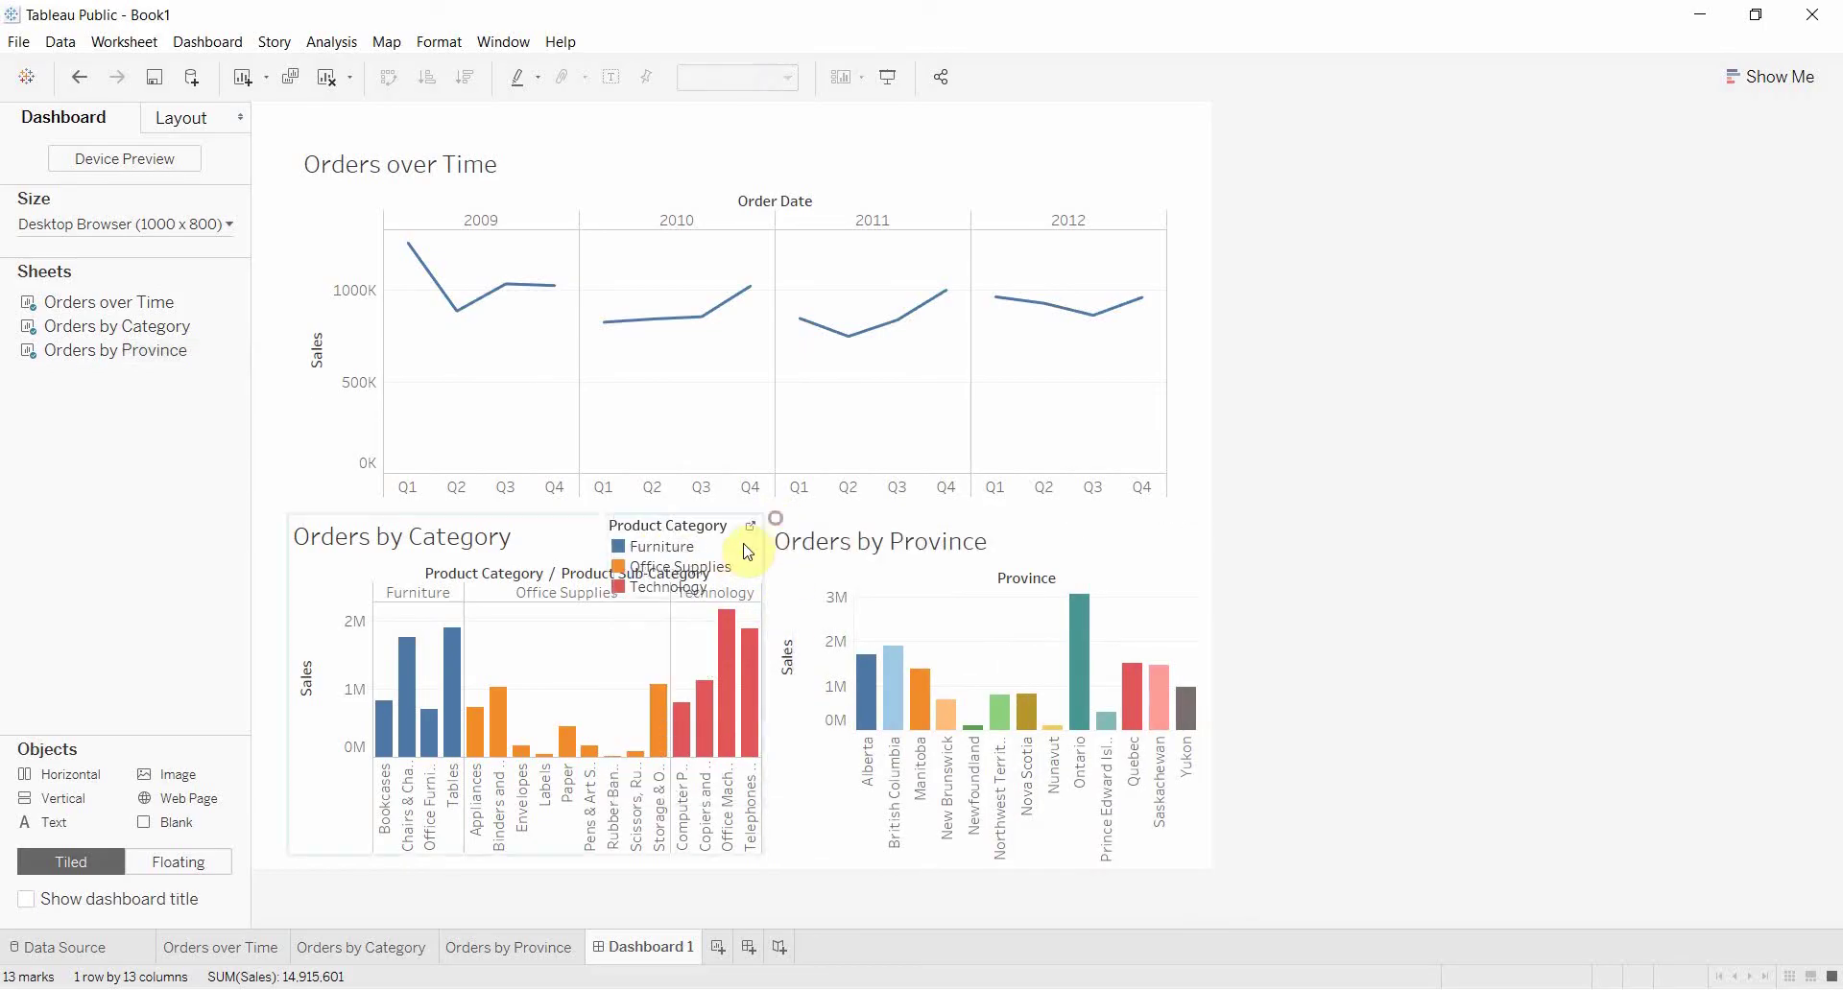
left_click(728, 511)
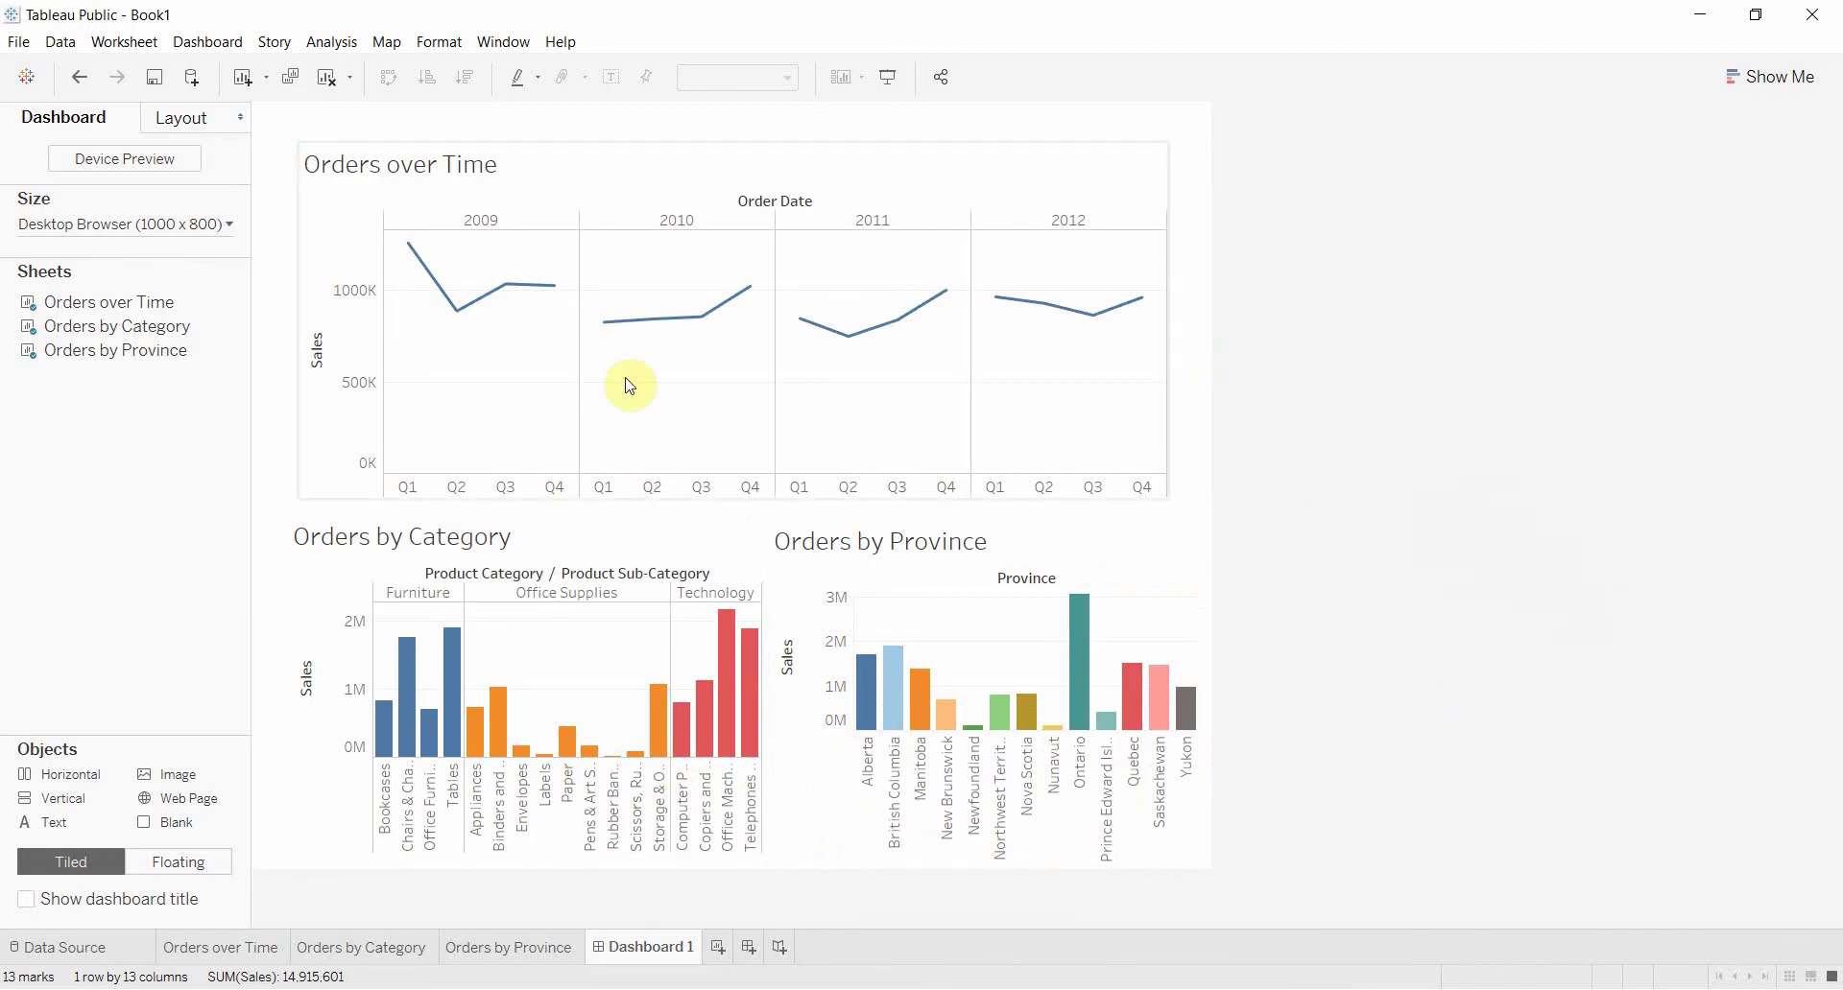
Step: Shrink the Orders over Time chart and move it up
left_click(729, 201)
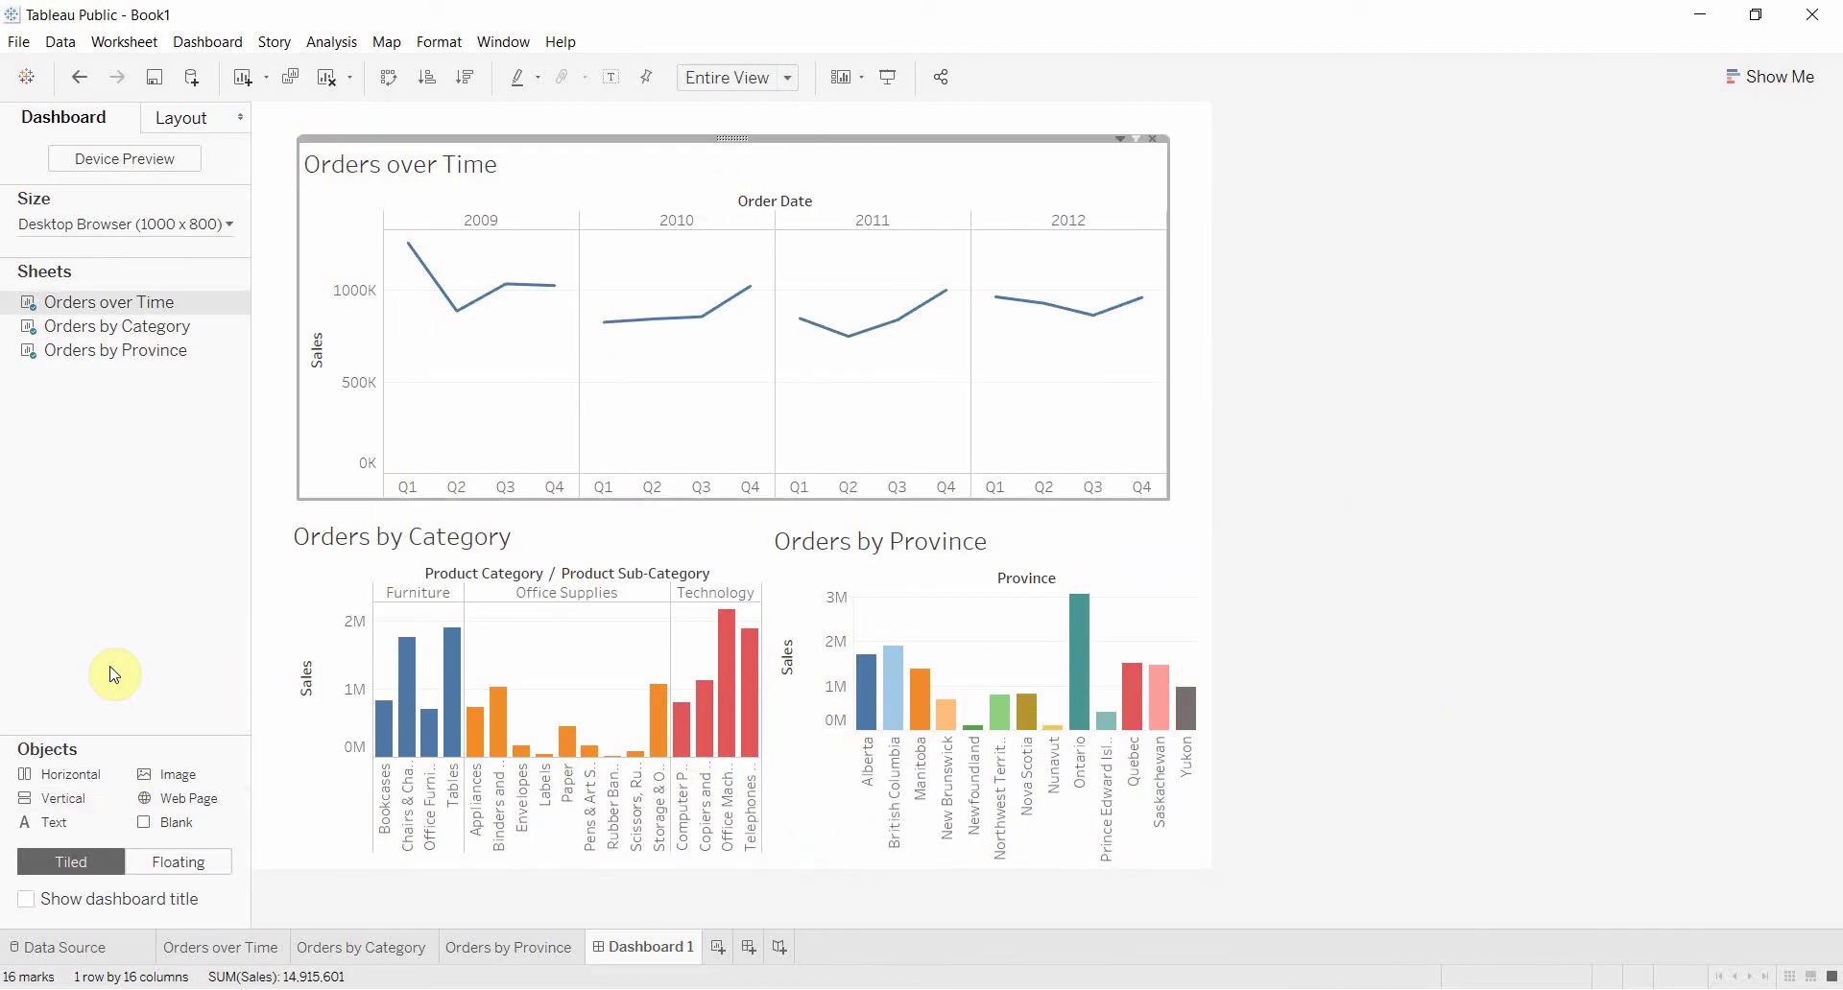
left_click_drag(299, 134, 382, 226)
left_click_drag(769, 227, 741, 151)
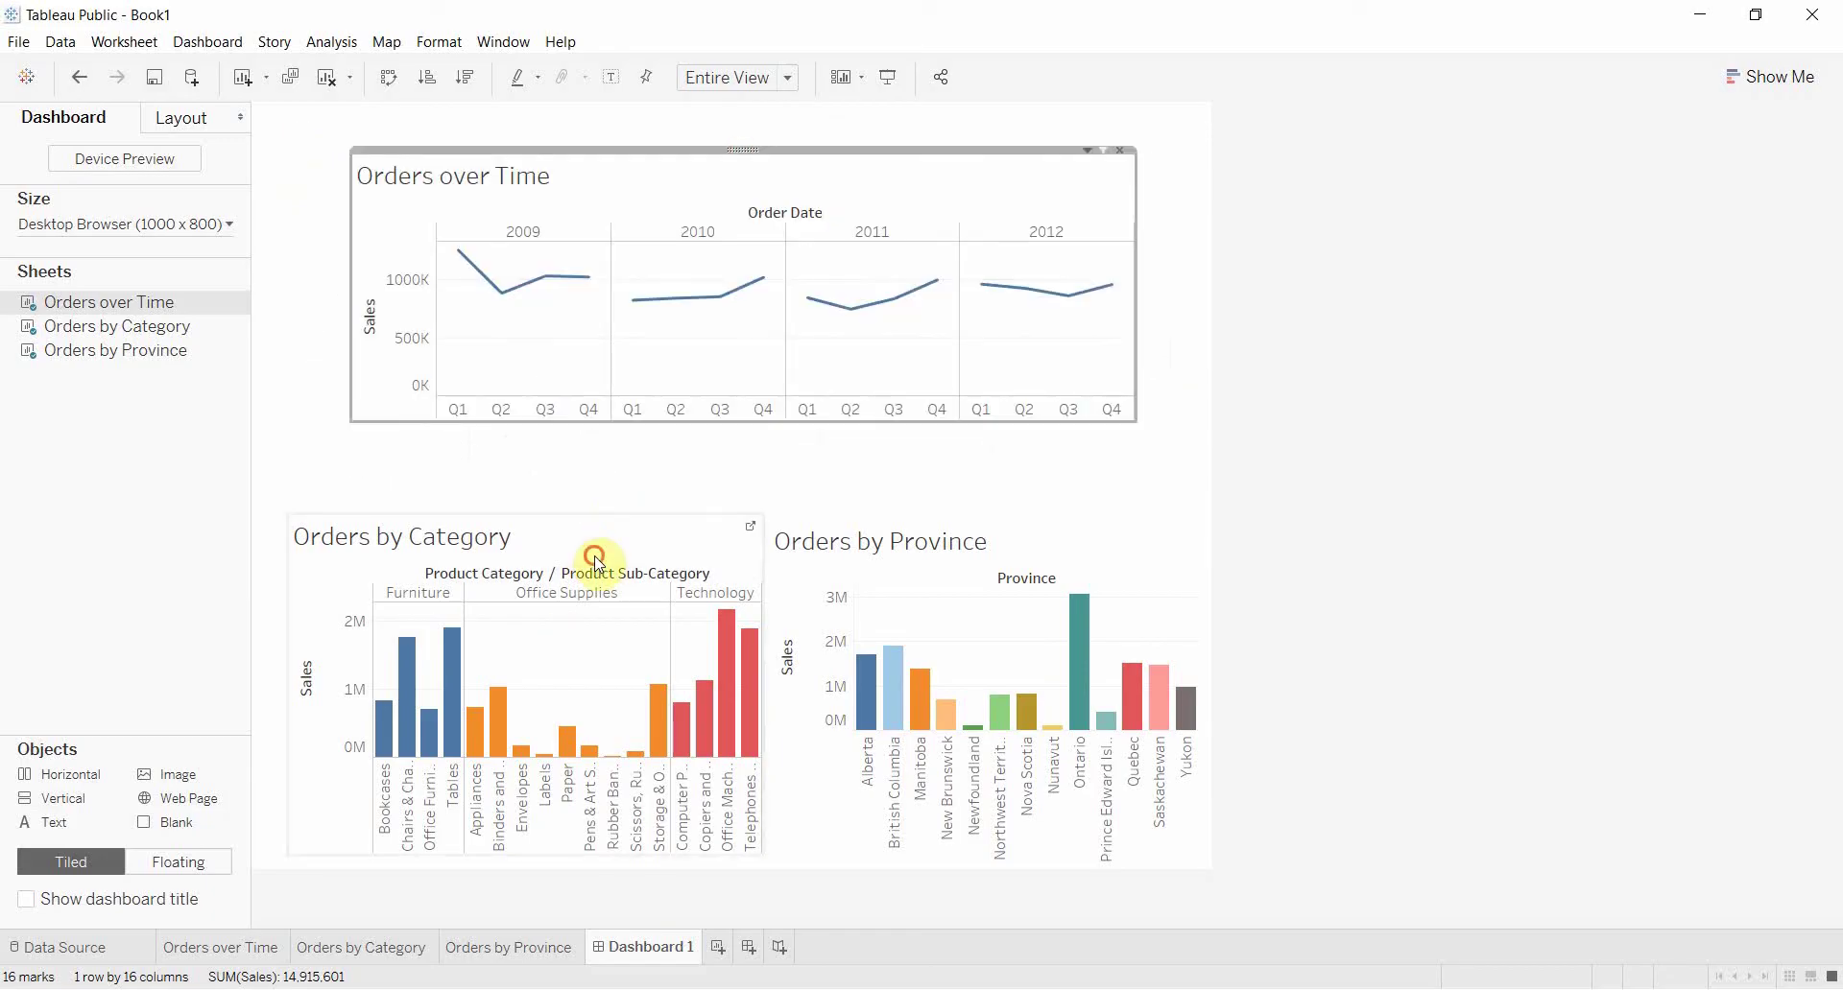
Step: Shrink Orders by Category and Orders by Province and line them up side by side below
left_click(547, 542)
left_click_drag(285, 507, 451, 606)
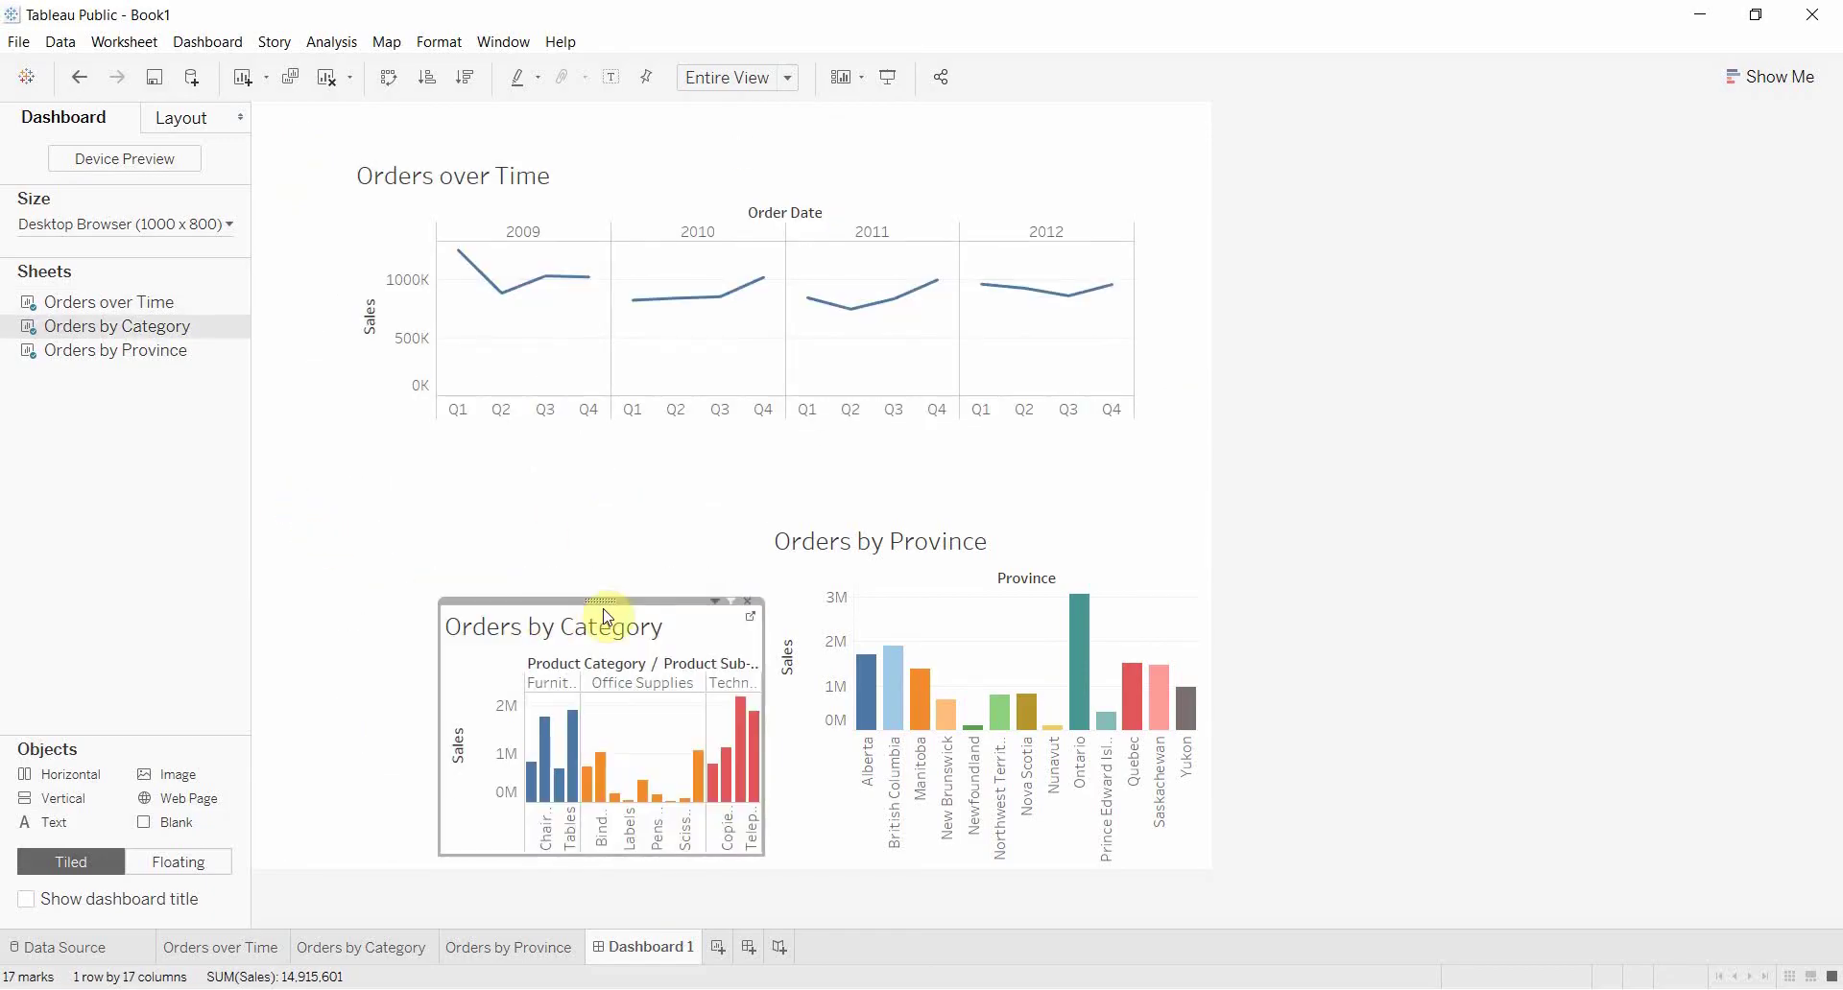
left_click(612, 612)
left_click_drag(608, 609, 523, 495)
left_click(936, 539)
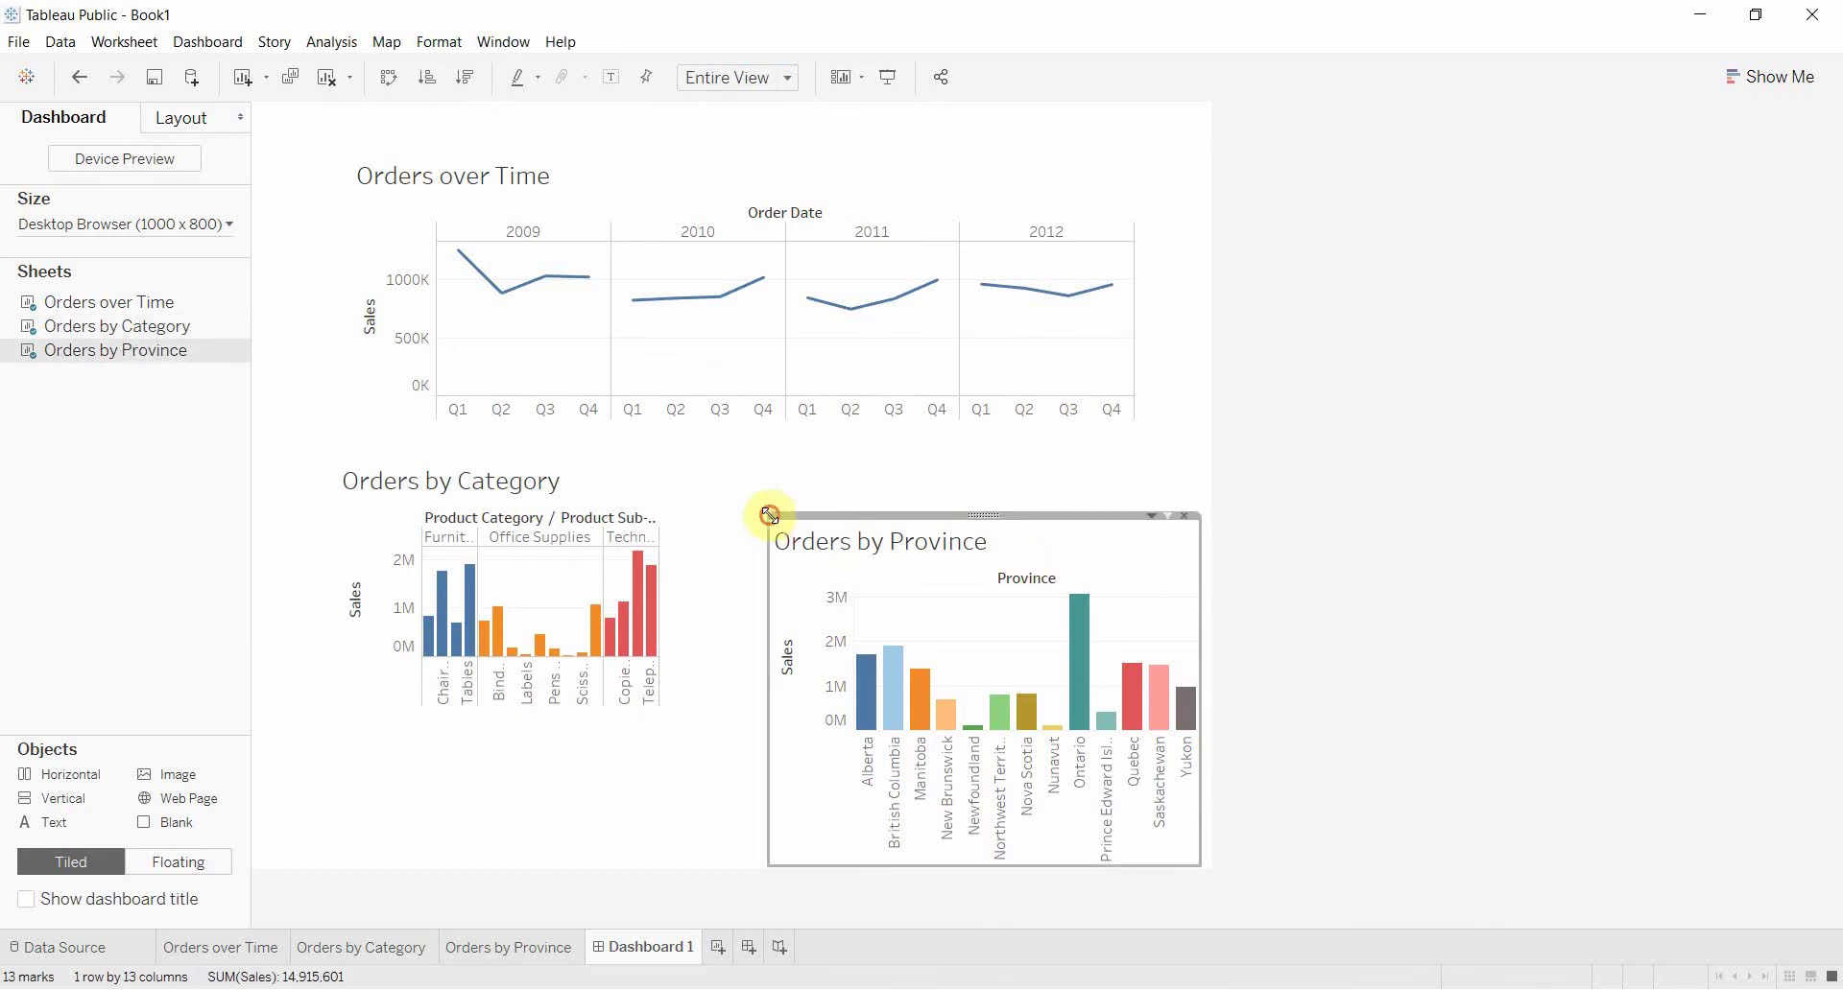
left_click_drag(766, 513, 954, 605)
left_click_drag(1085, 617, 975, 472)
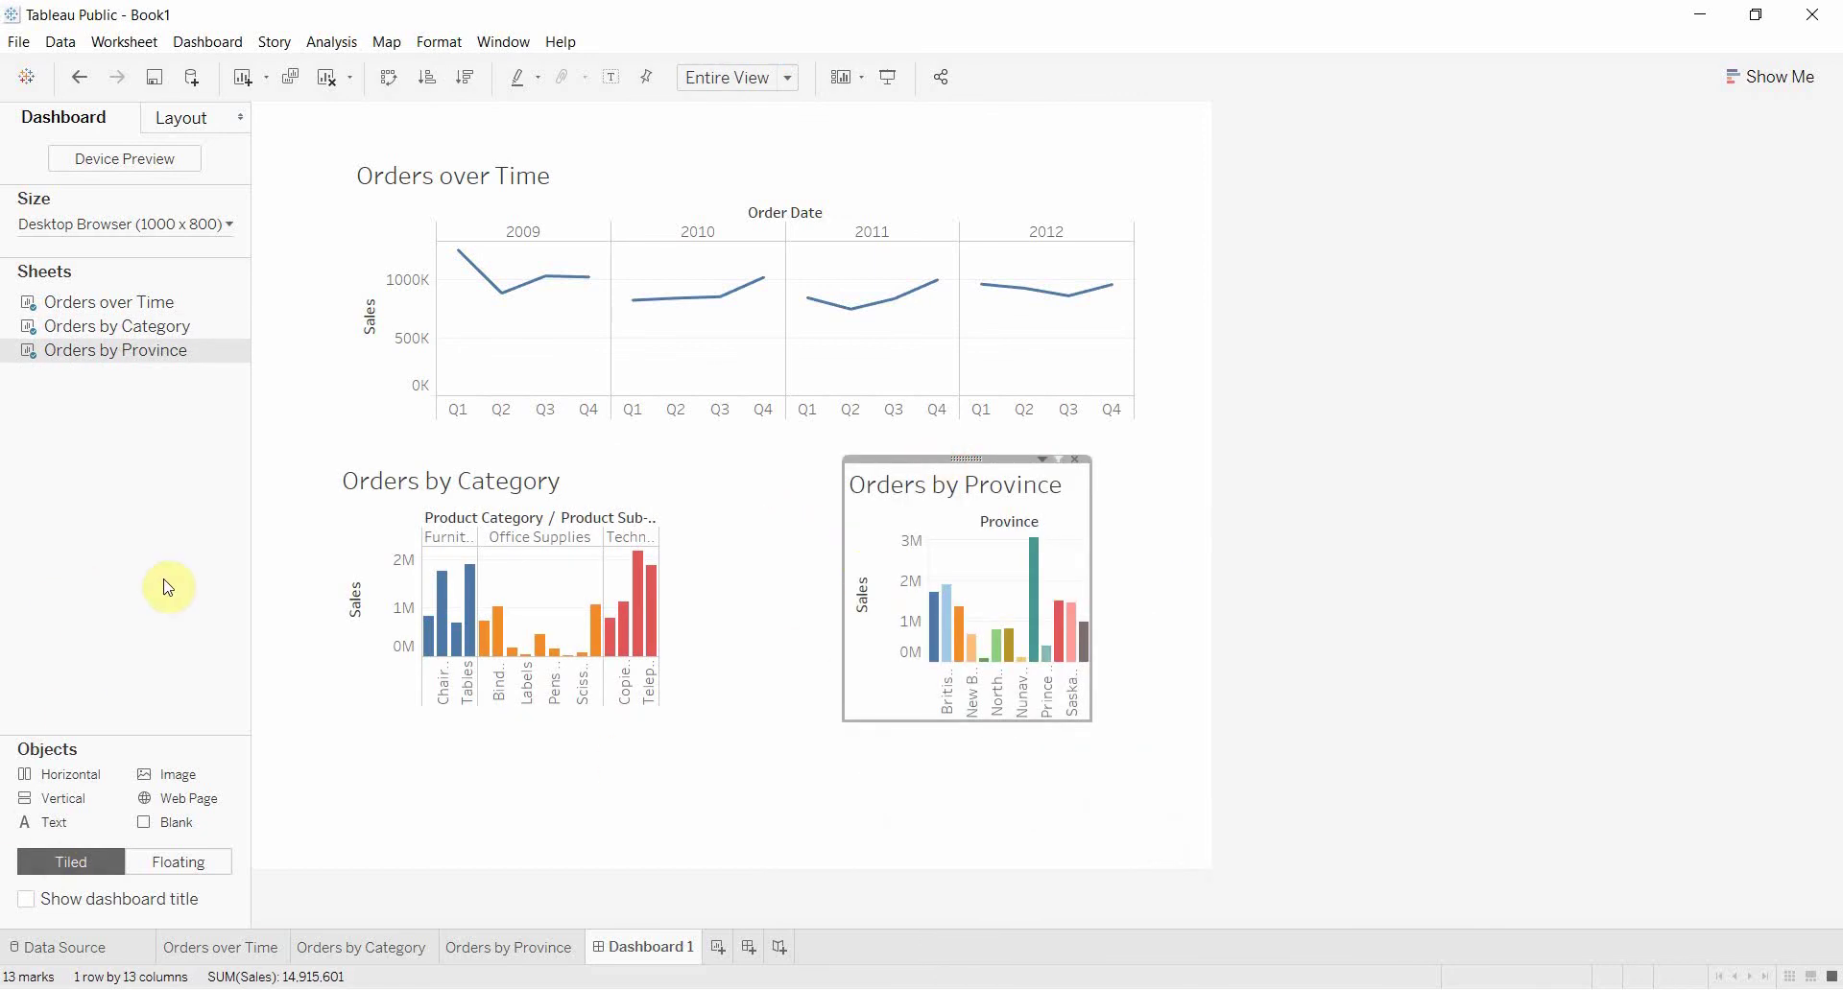
Step: Add a horizontal container and stretch it across the lower dashboard beneath both bar charts
left_click_drag(60, 776, 518, 576)
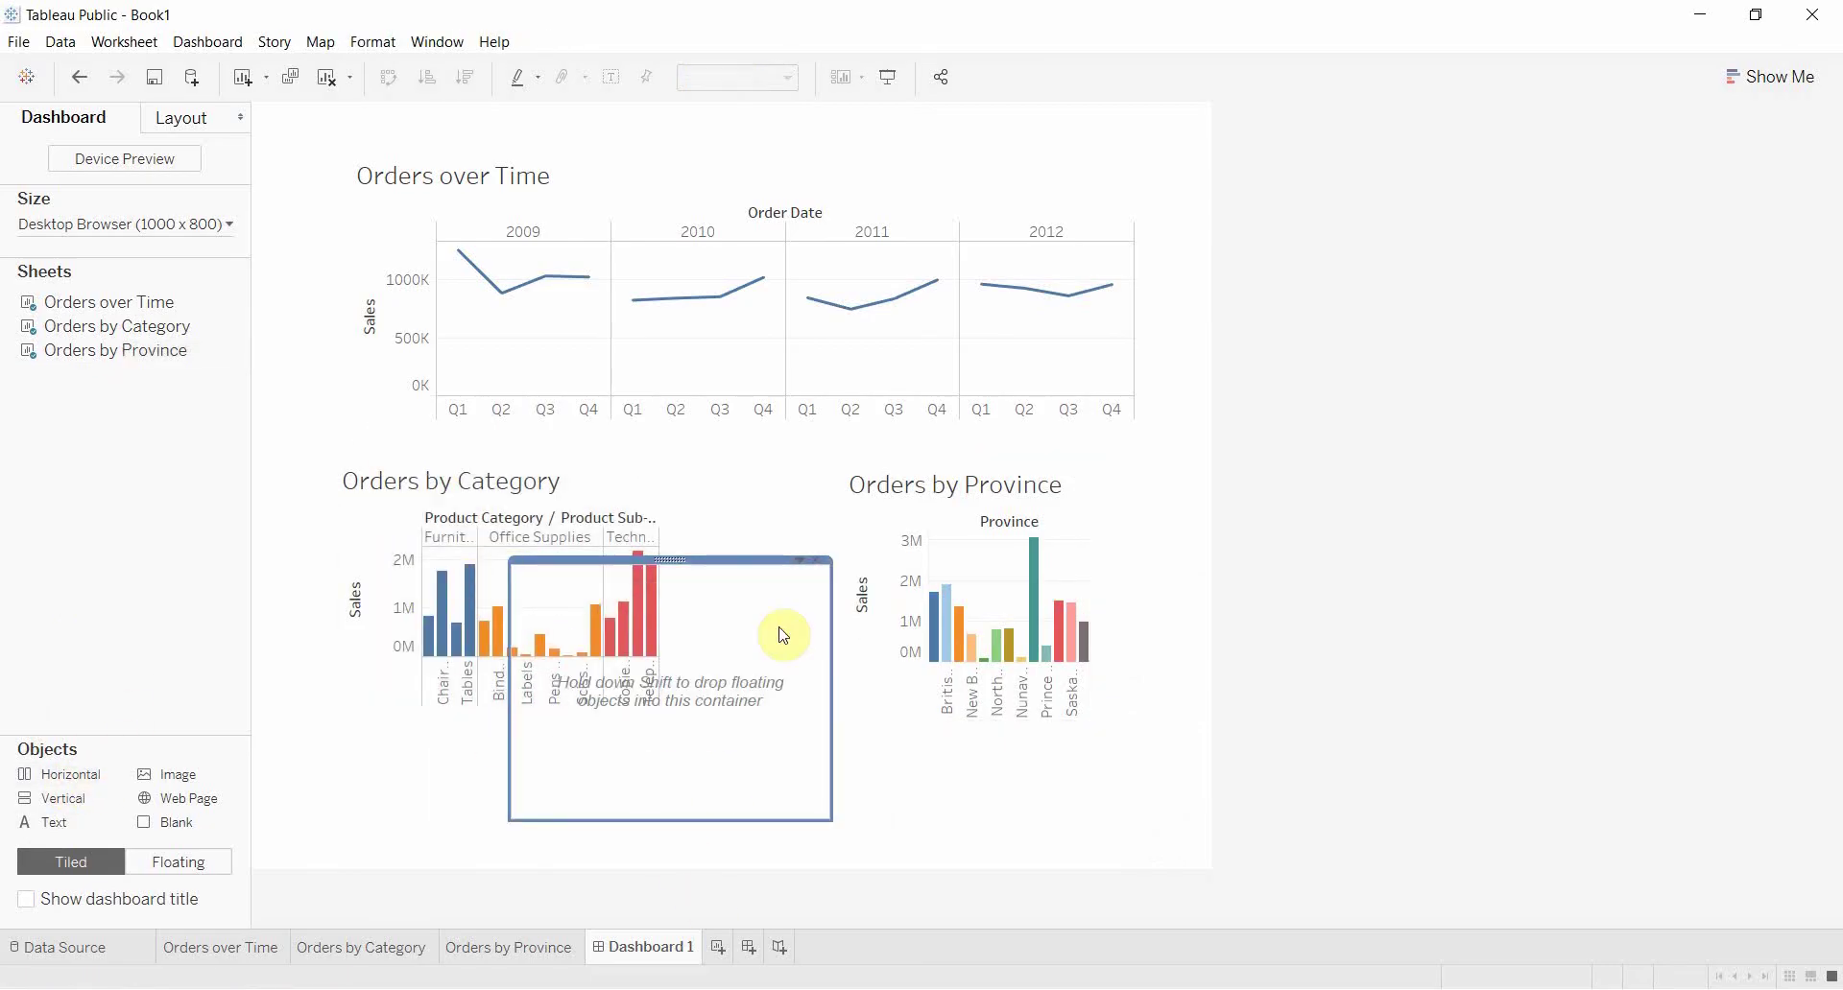
left_click(576, 487)
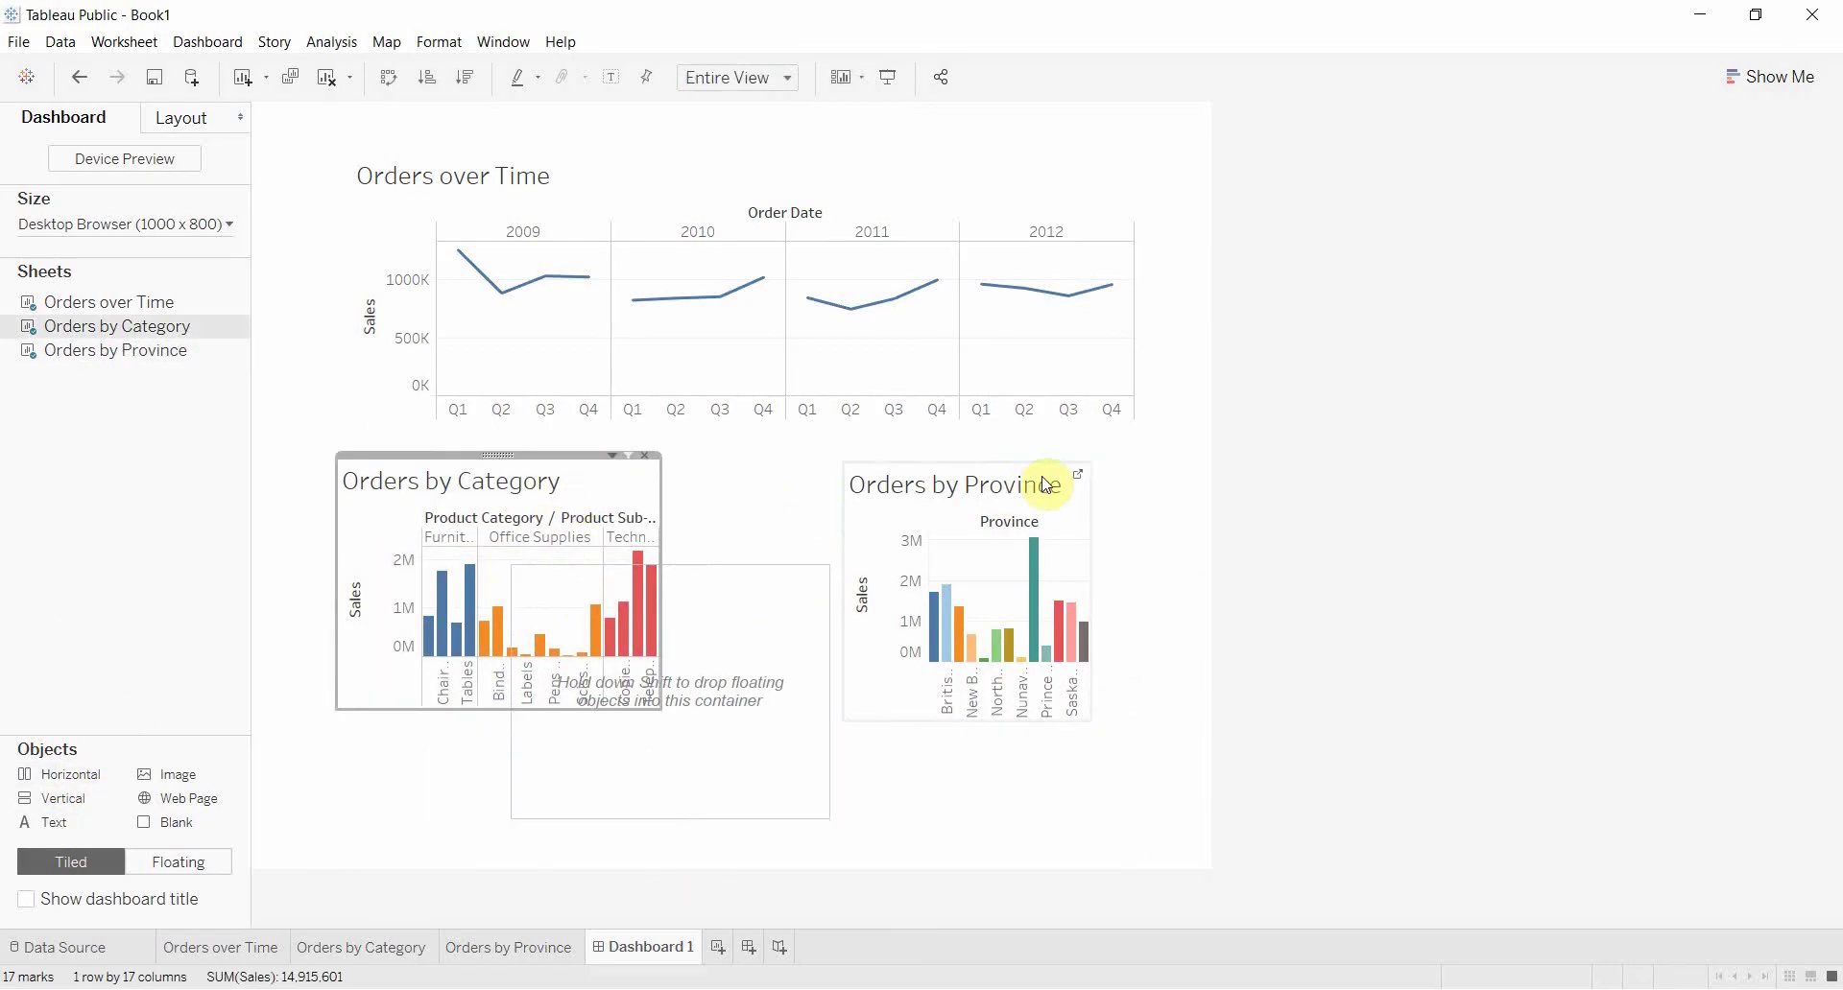
left_click(969, 559)
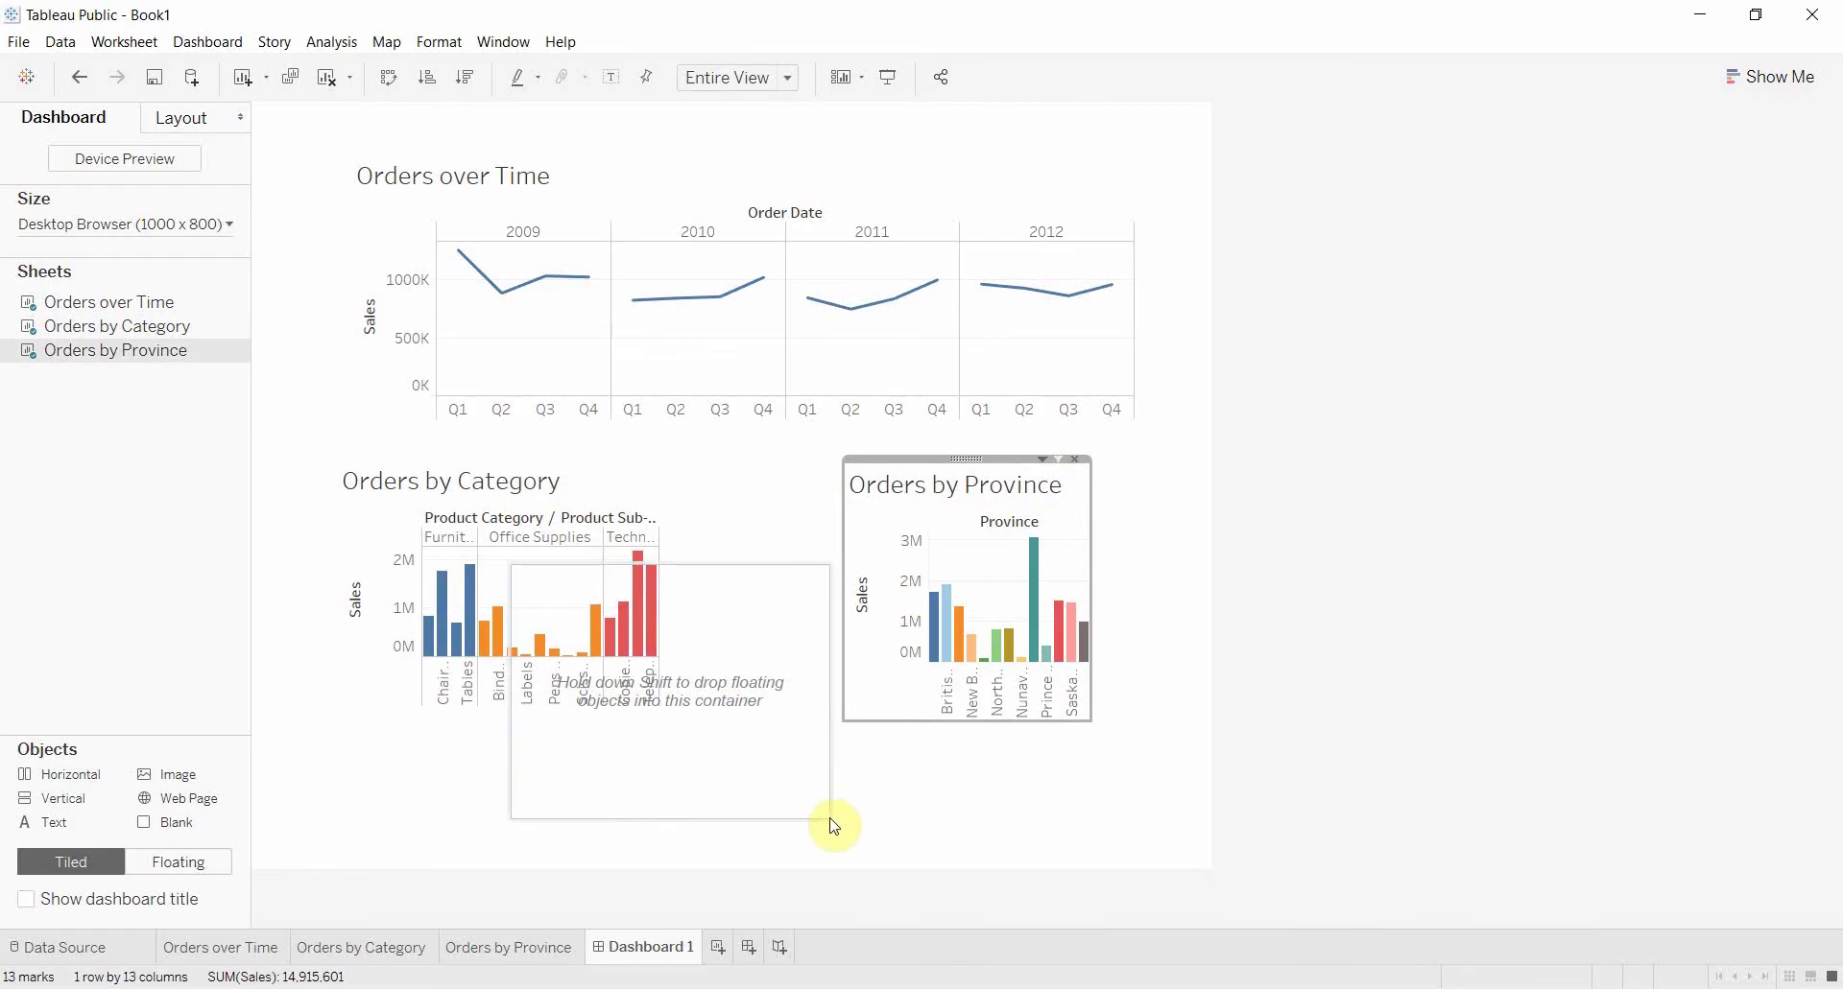
left_click_drag(811, 811, 1183, 856)
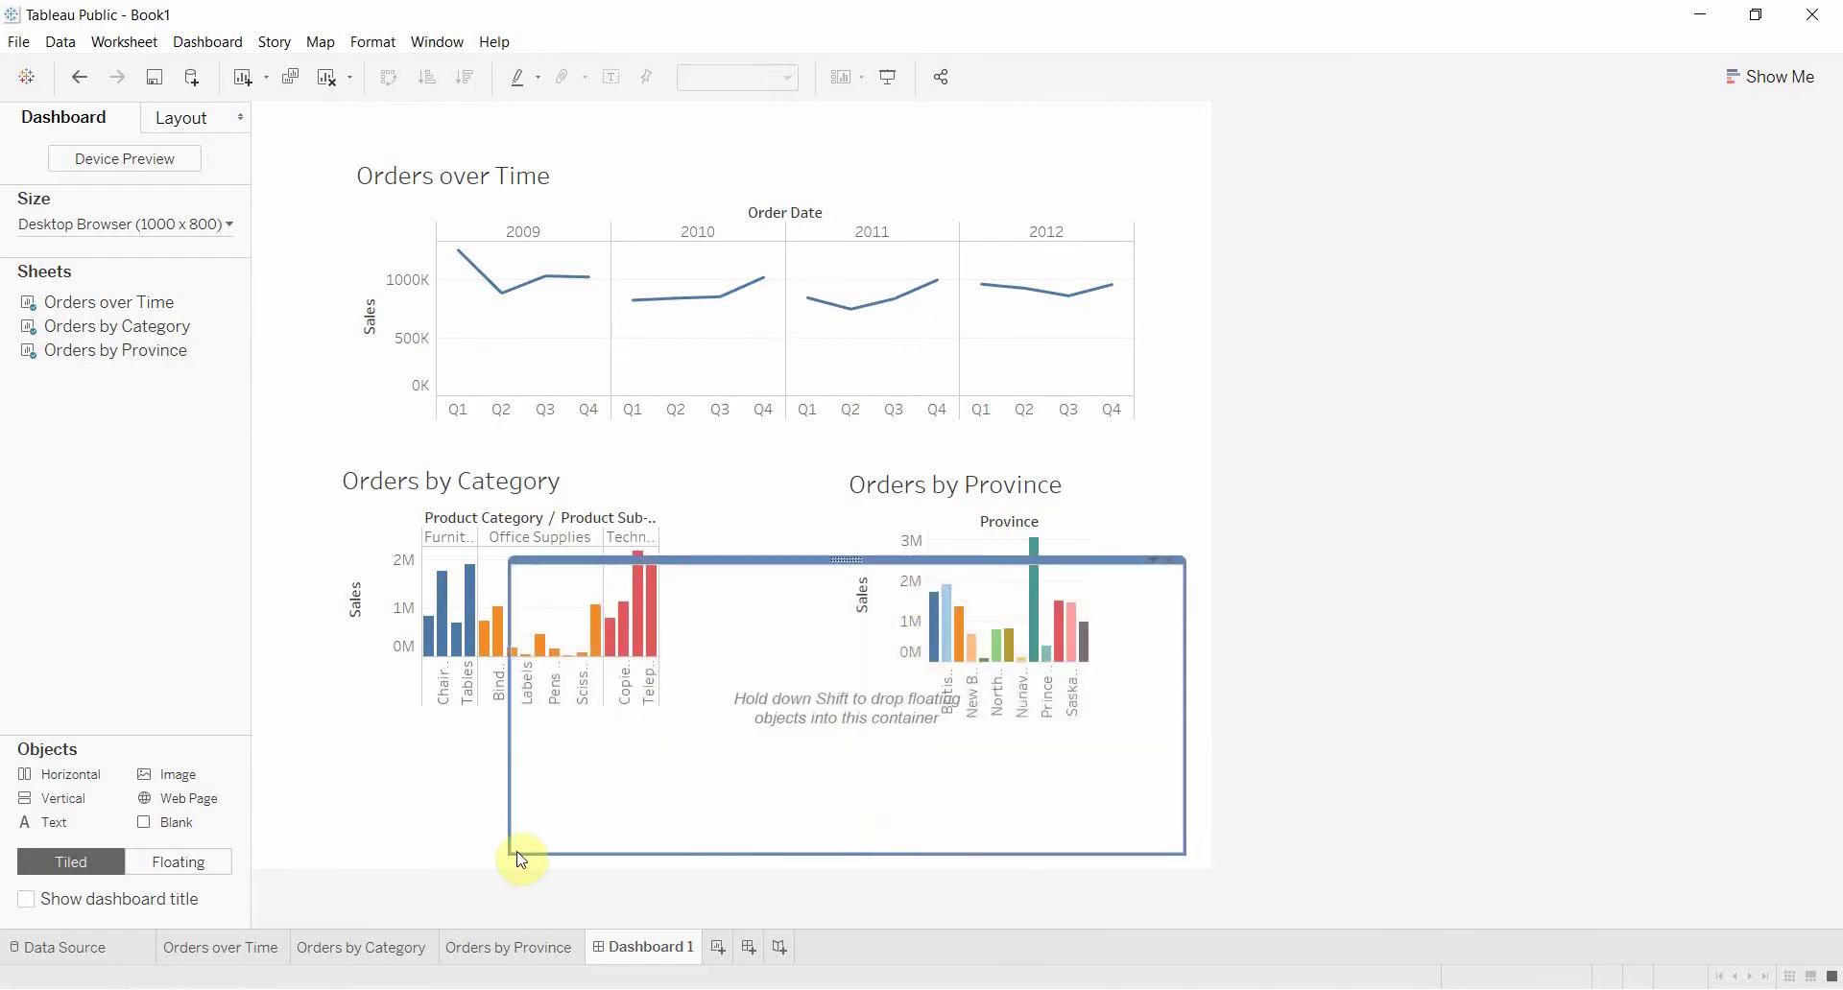
left_click_drag(511, 852, 313, 852)
left_click(619, 501)
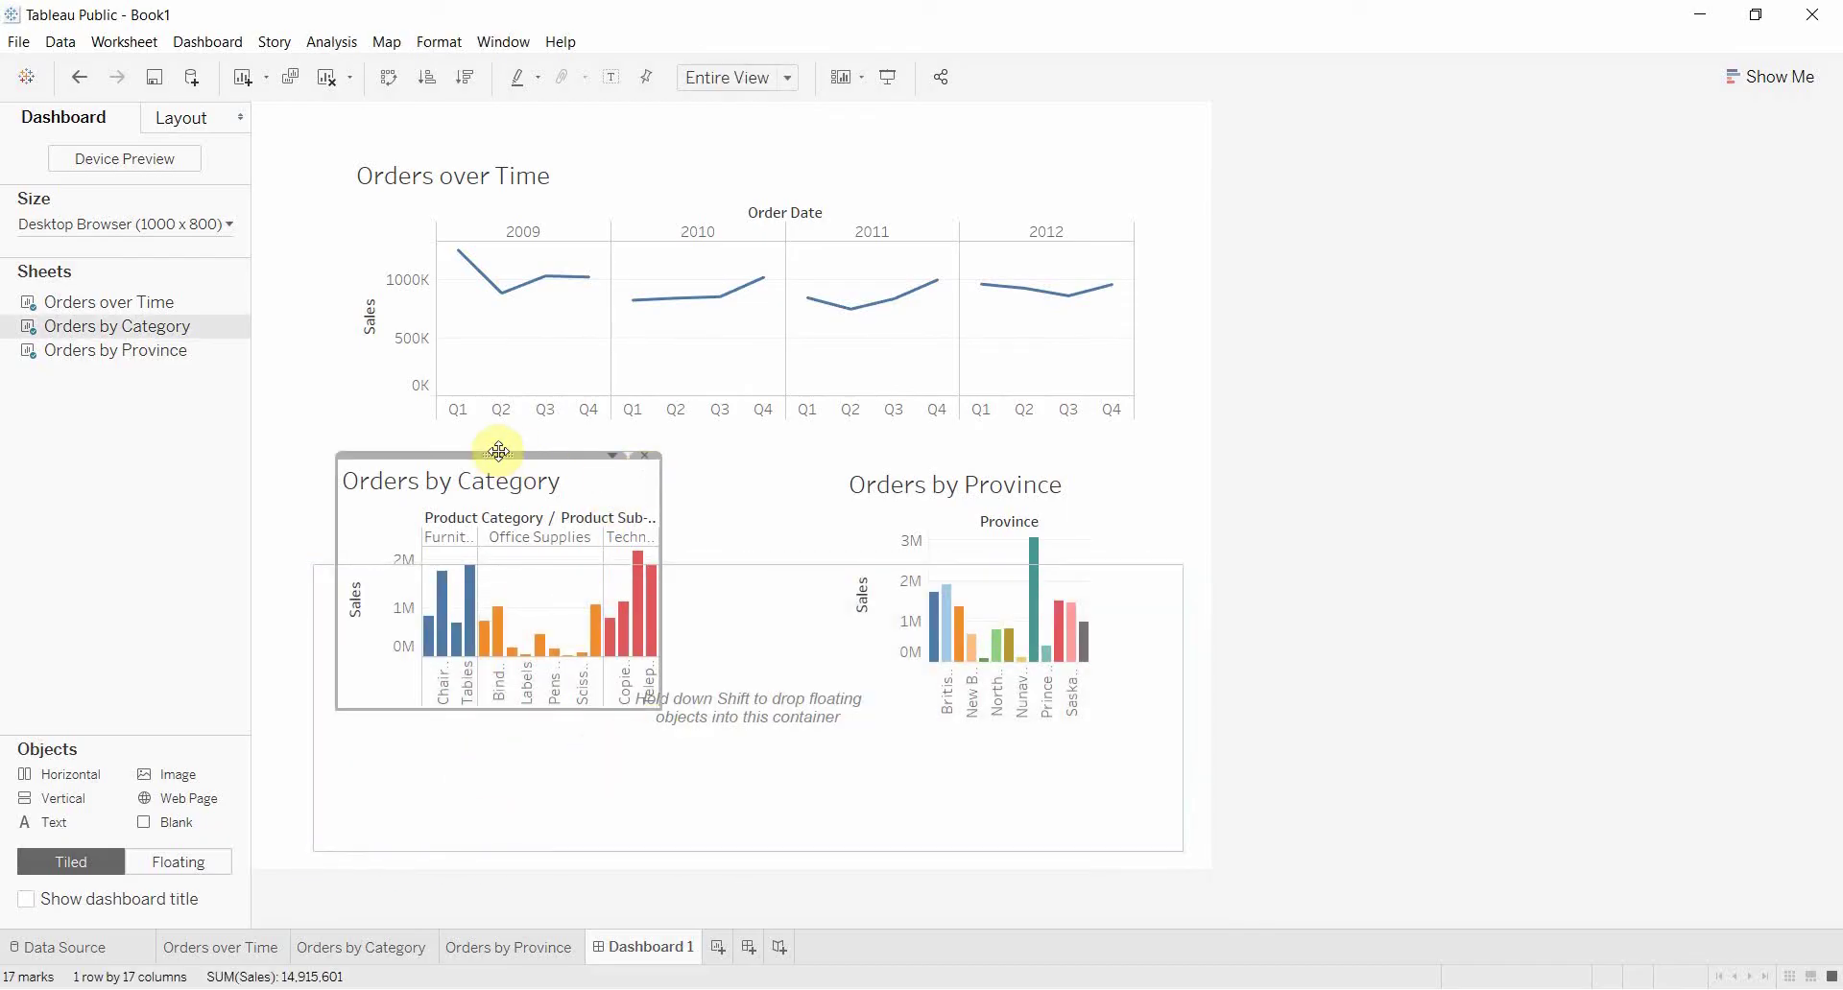
Step: Move Orders by Category into the lower container, with Orders by Province to its right
left_click_drag(499, 451, 734, 648)
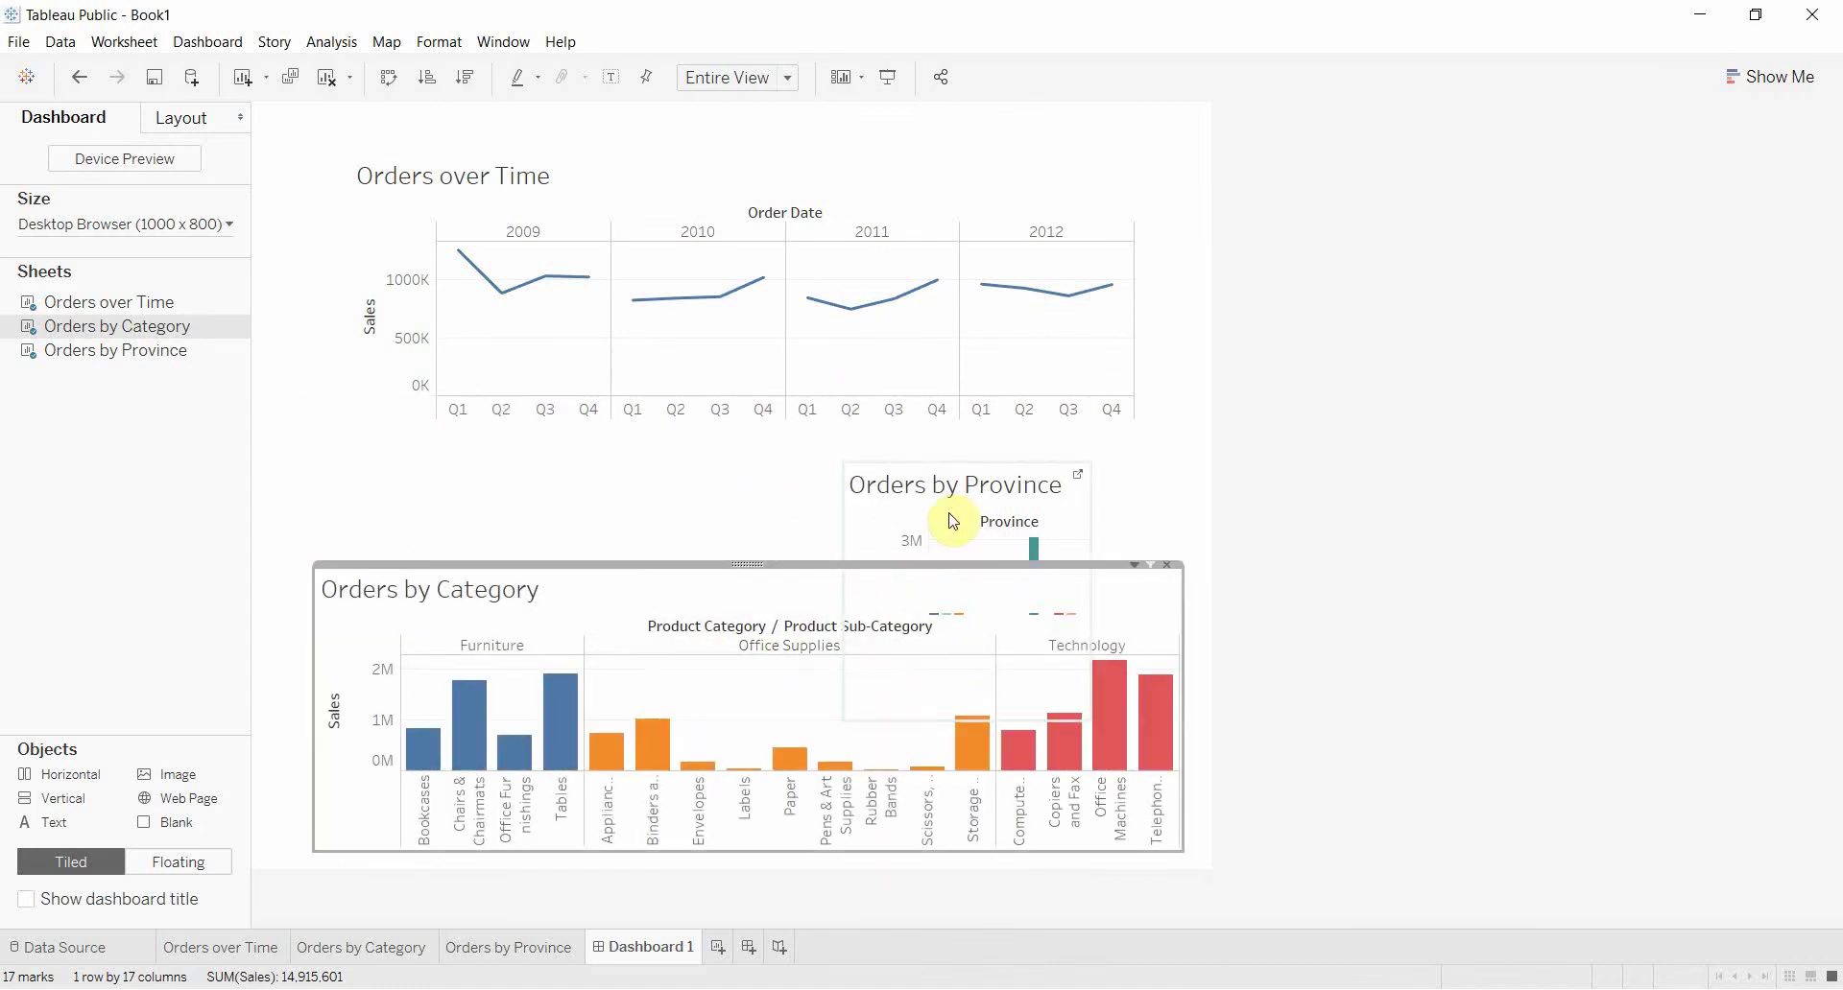
left_click(923, 468)
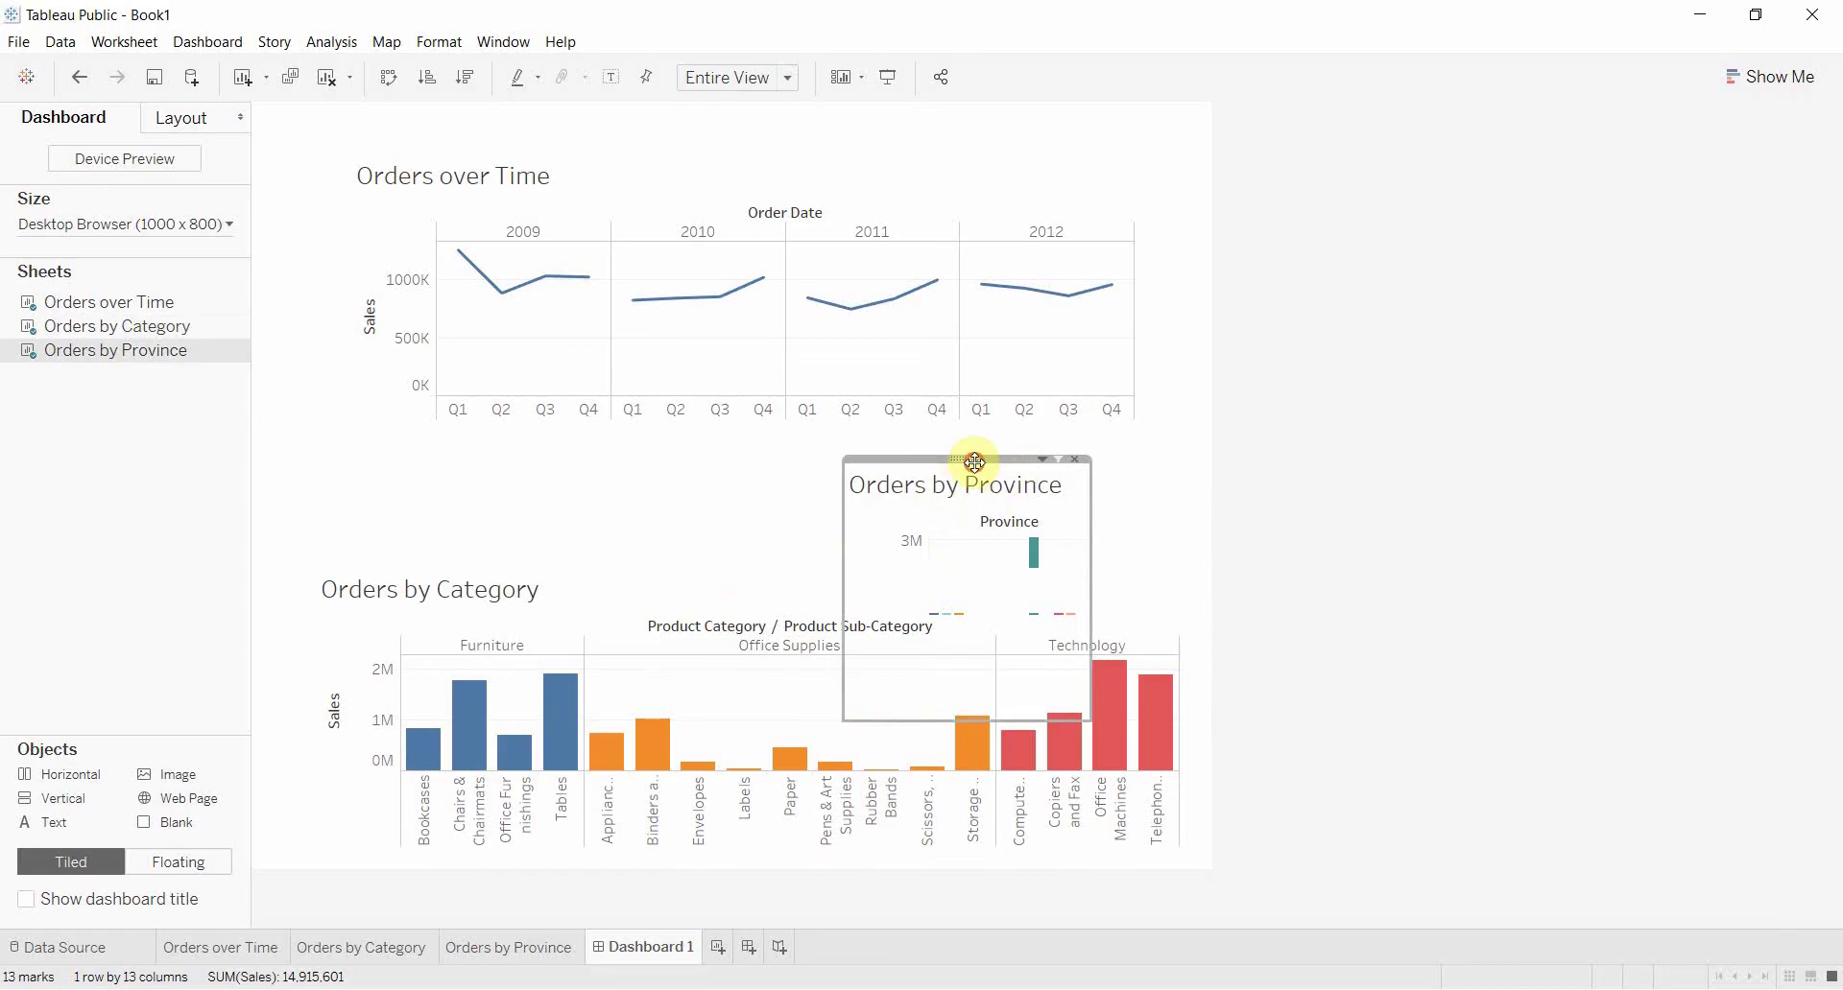
left_click_drag(974, 462, 1140, 676)
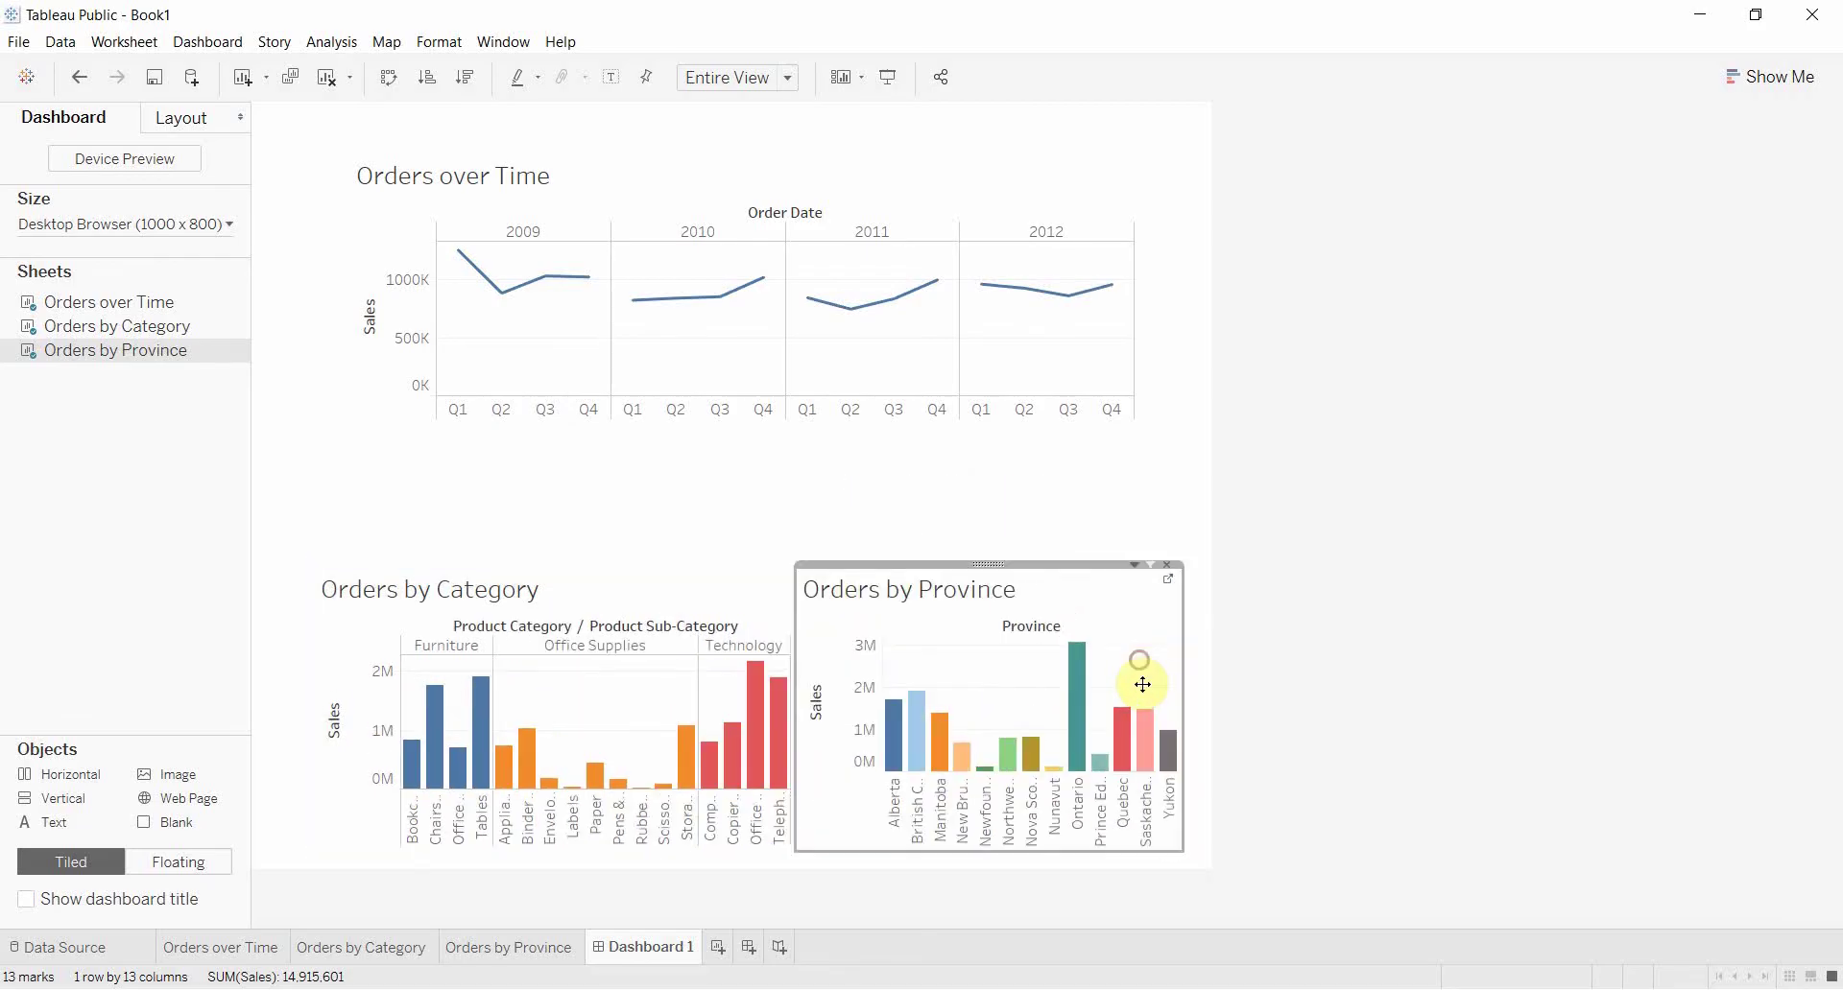
left_click(703, 604)
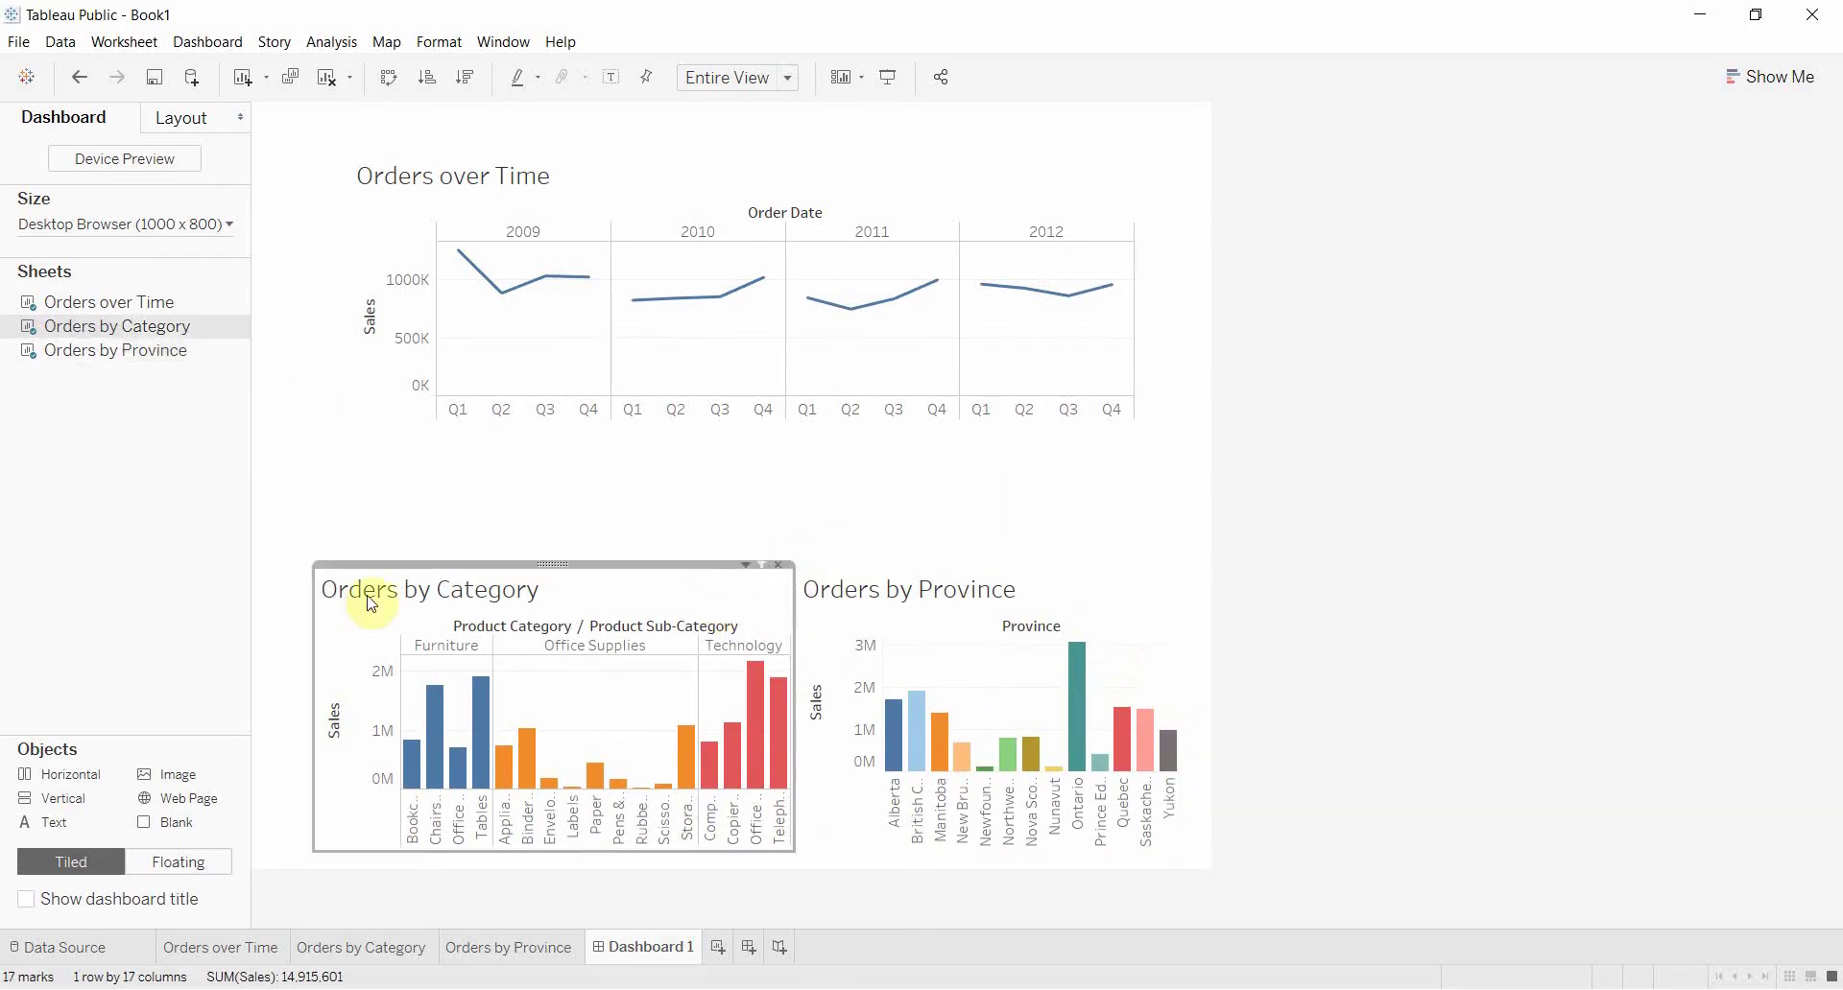
Step: Add a floating vertical container over the upper area and drop Orders over Time into it
left_click(71, 772)
left_click_drag(69, 798, 290, 285)
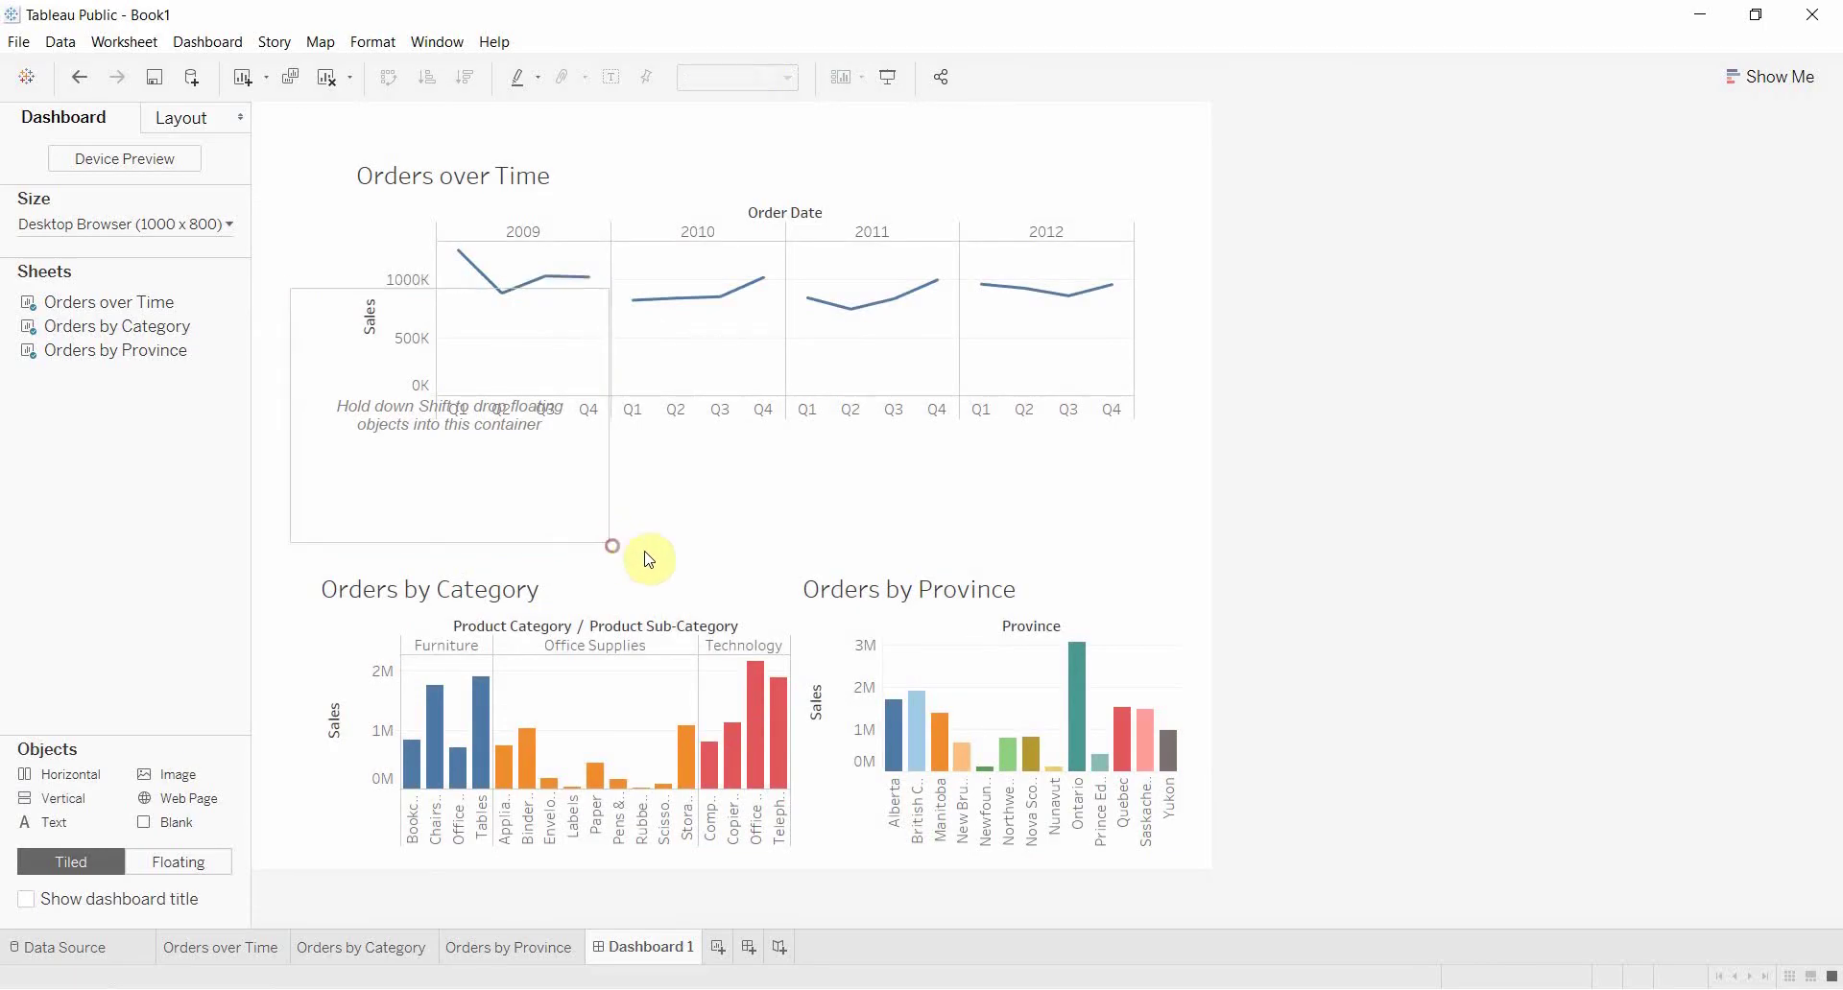
left_click(535, 513)
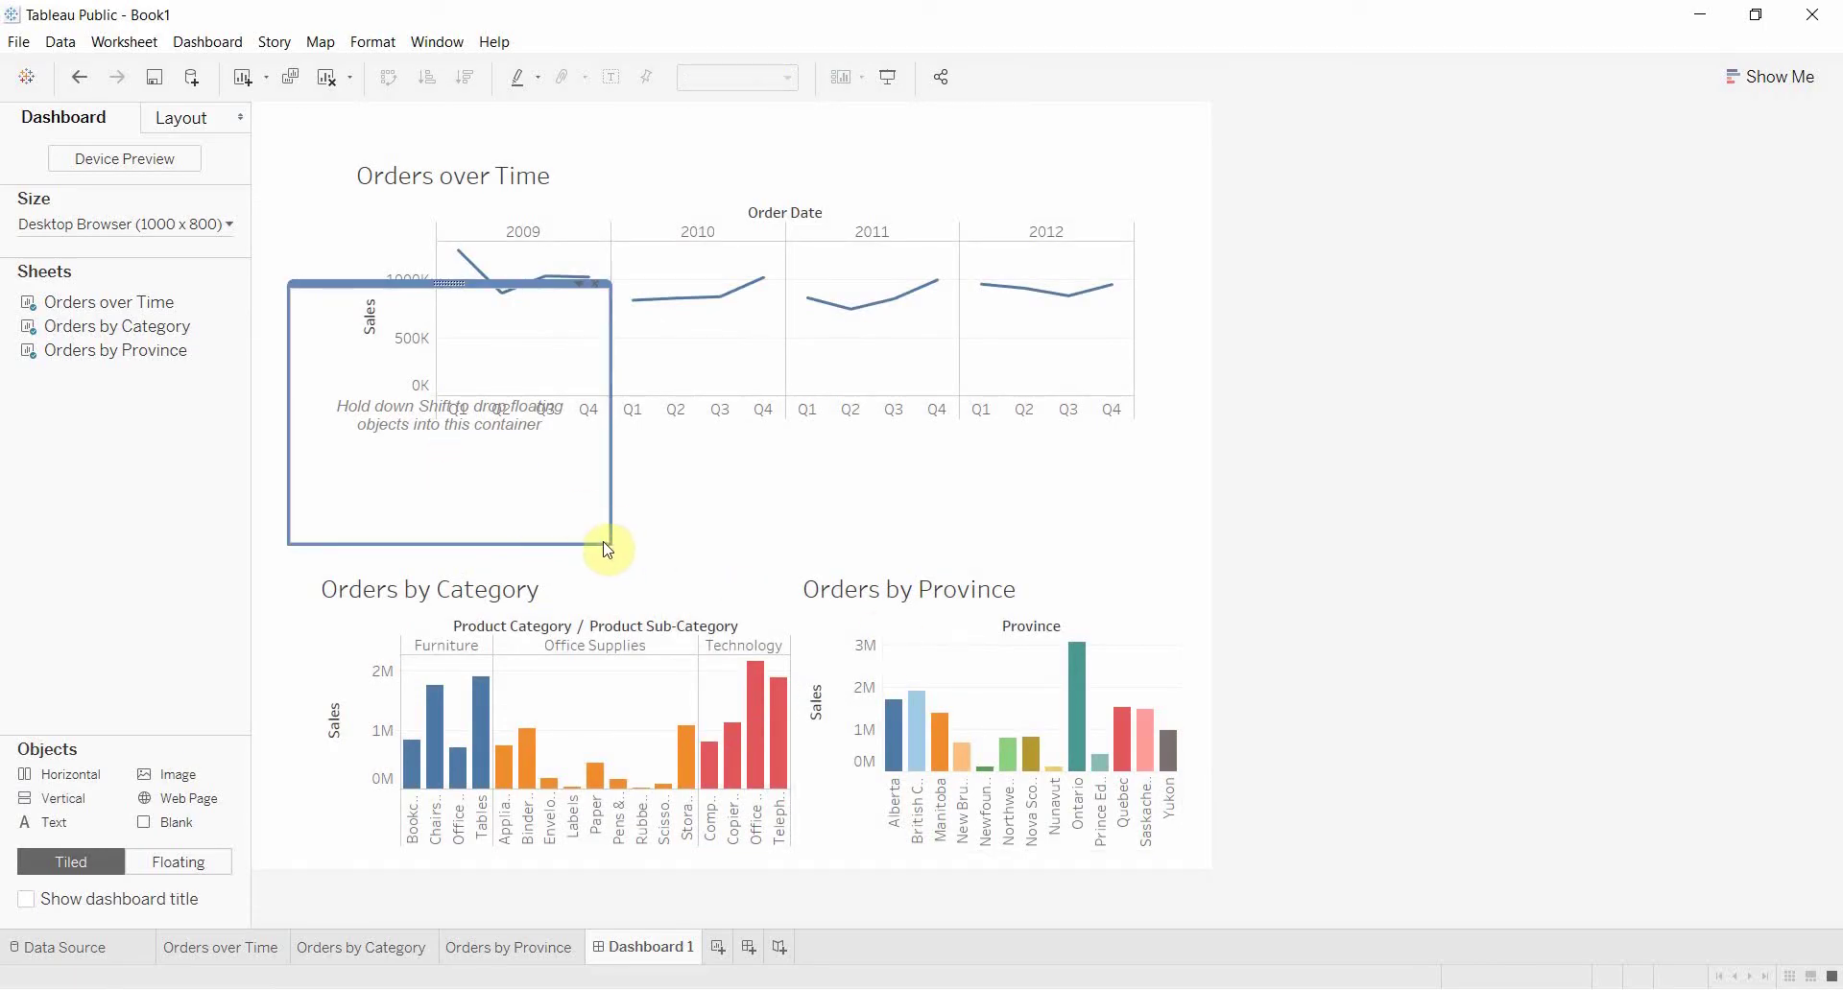
left_click_drag(611, 540, 1113, 714)
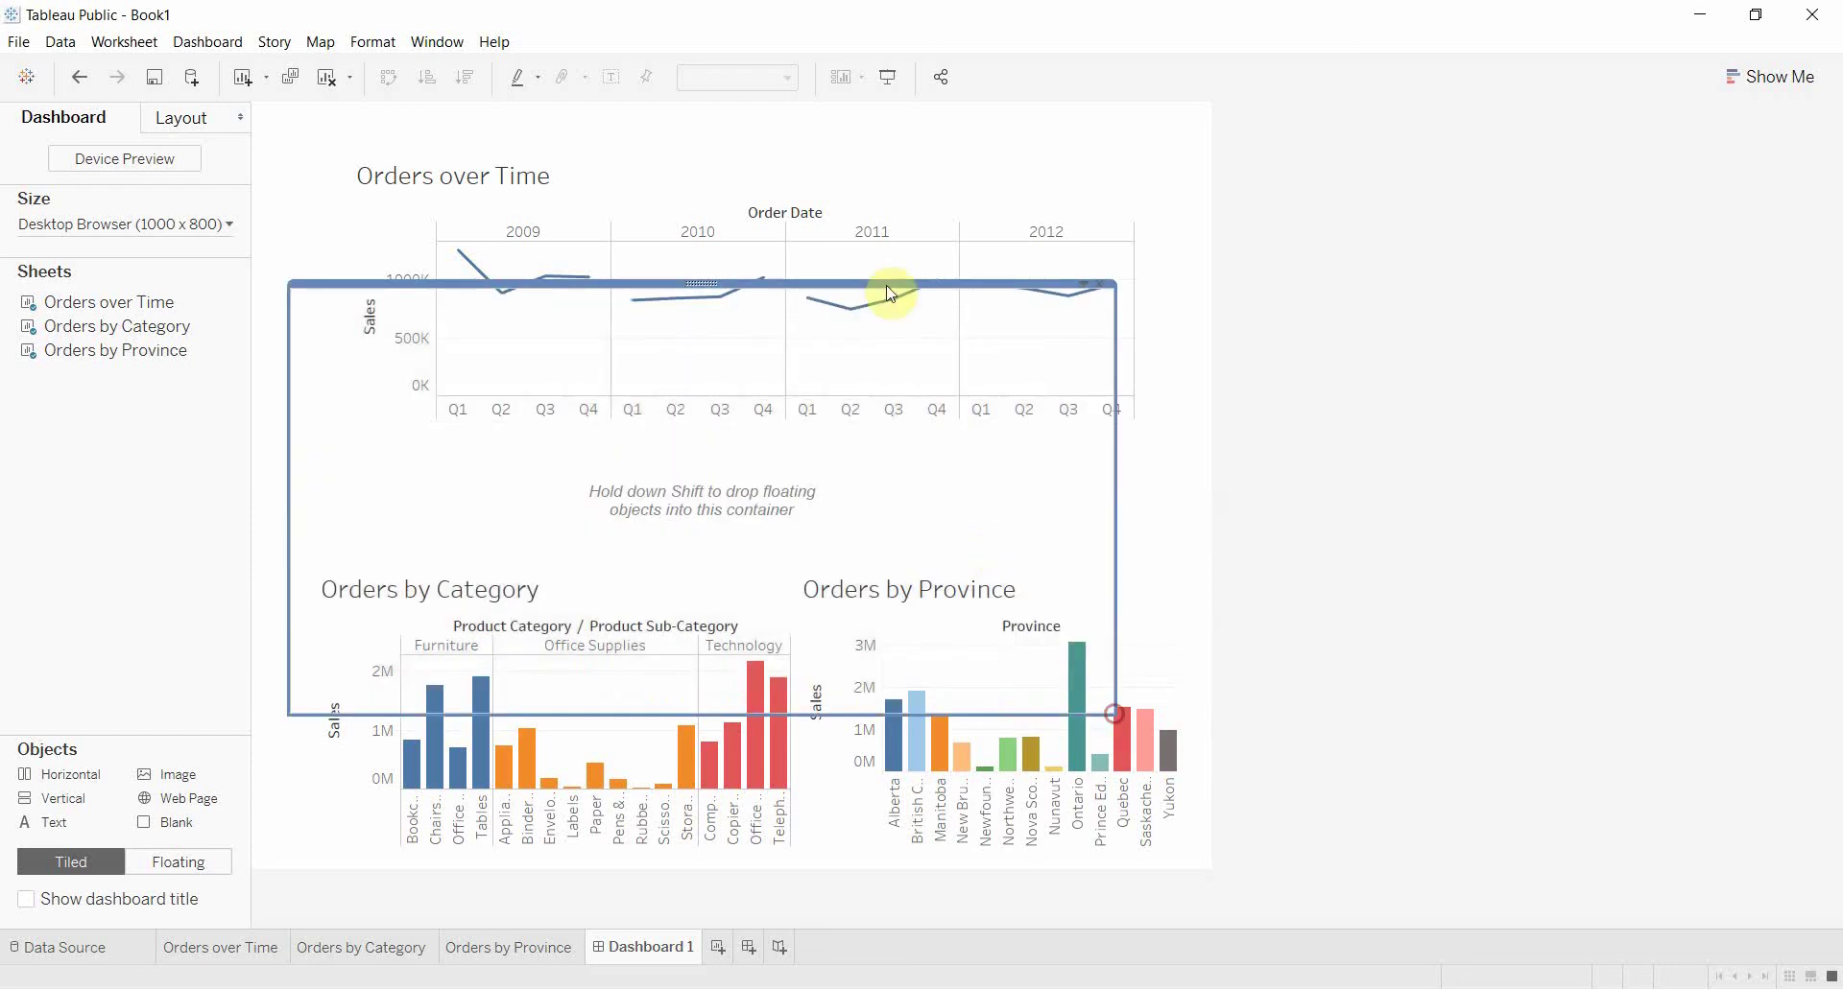
left_click(893, 173)
left_click_drag(732, 152, 835, 496)
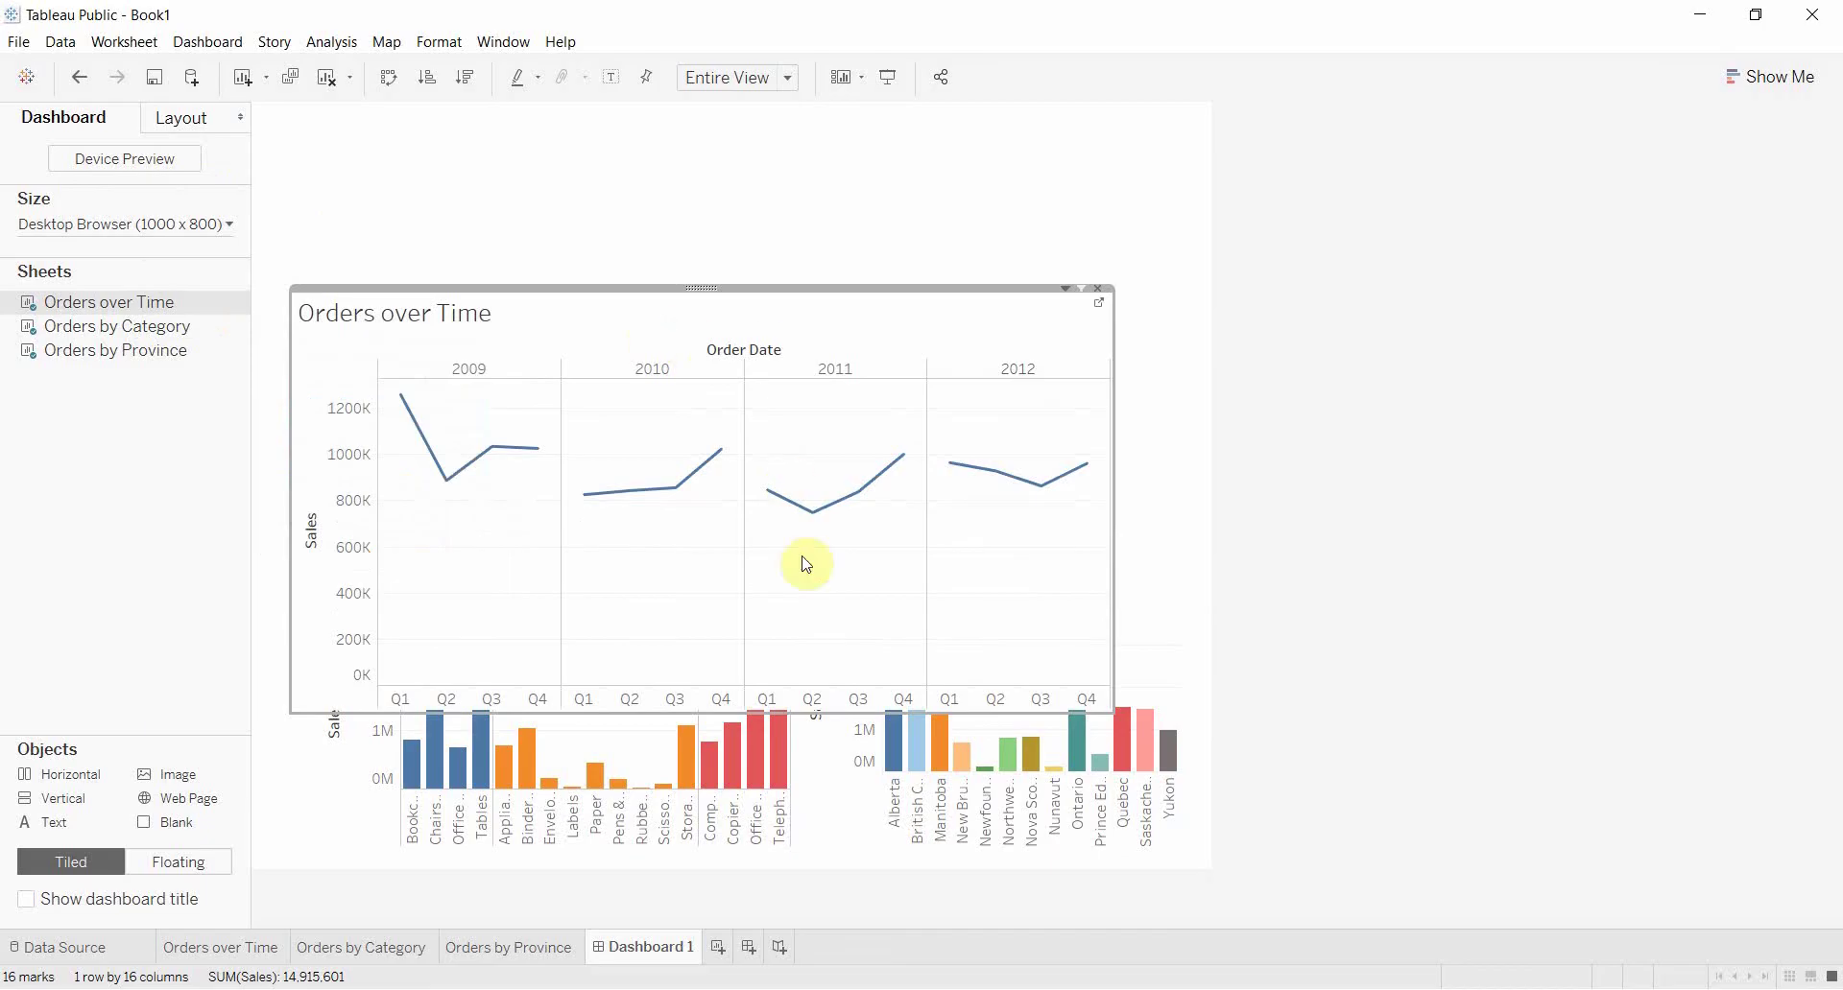
Step: Inspect the container hierarchy in the Layout tab's object tree
left_click(162, 112)
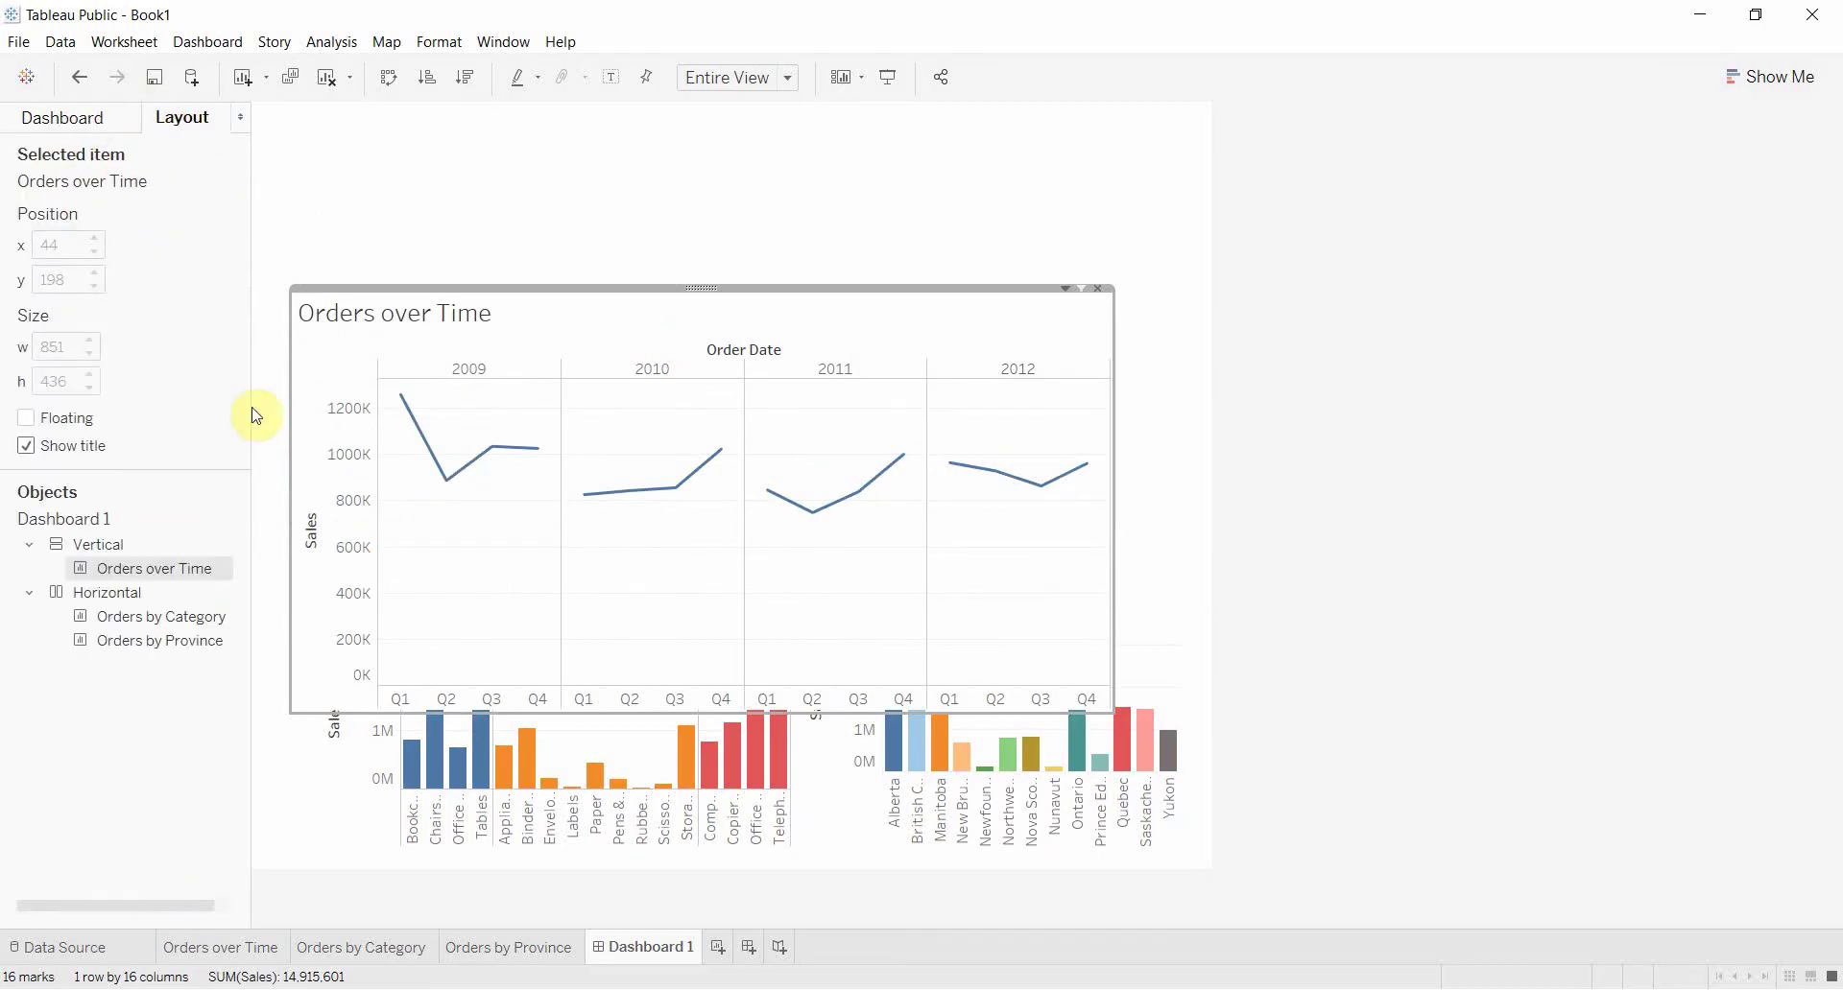
left_click(134, 545)
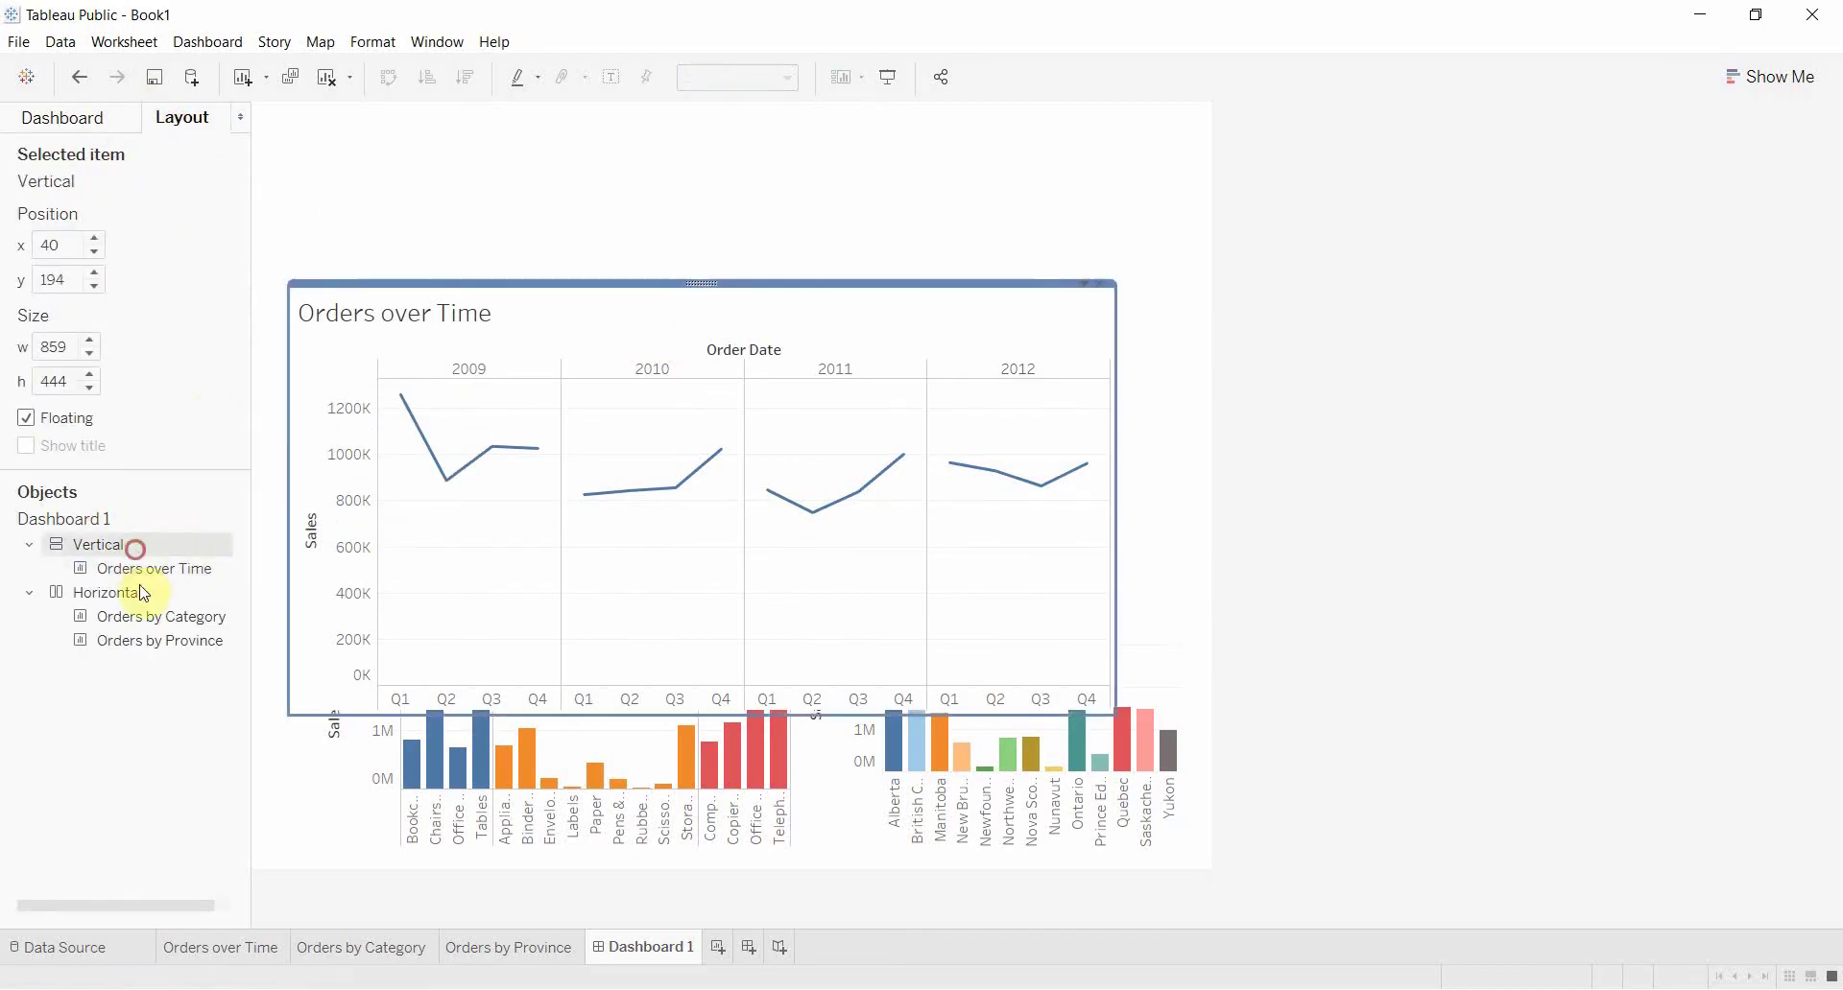
left_click(135, 592)
left_click(143, 616)
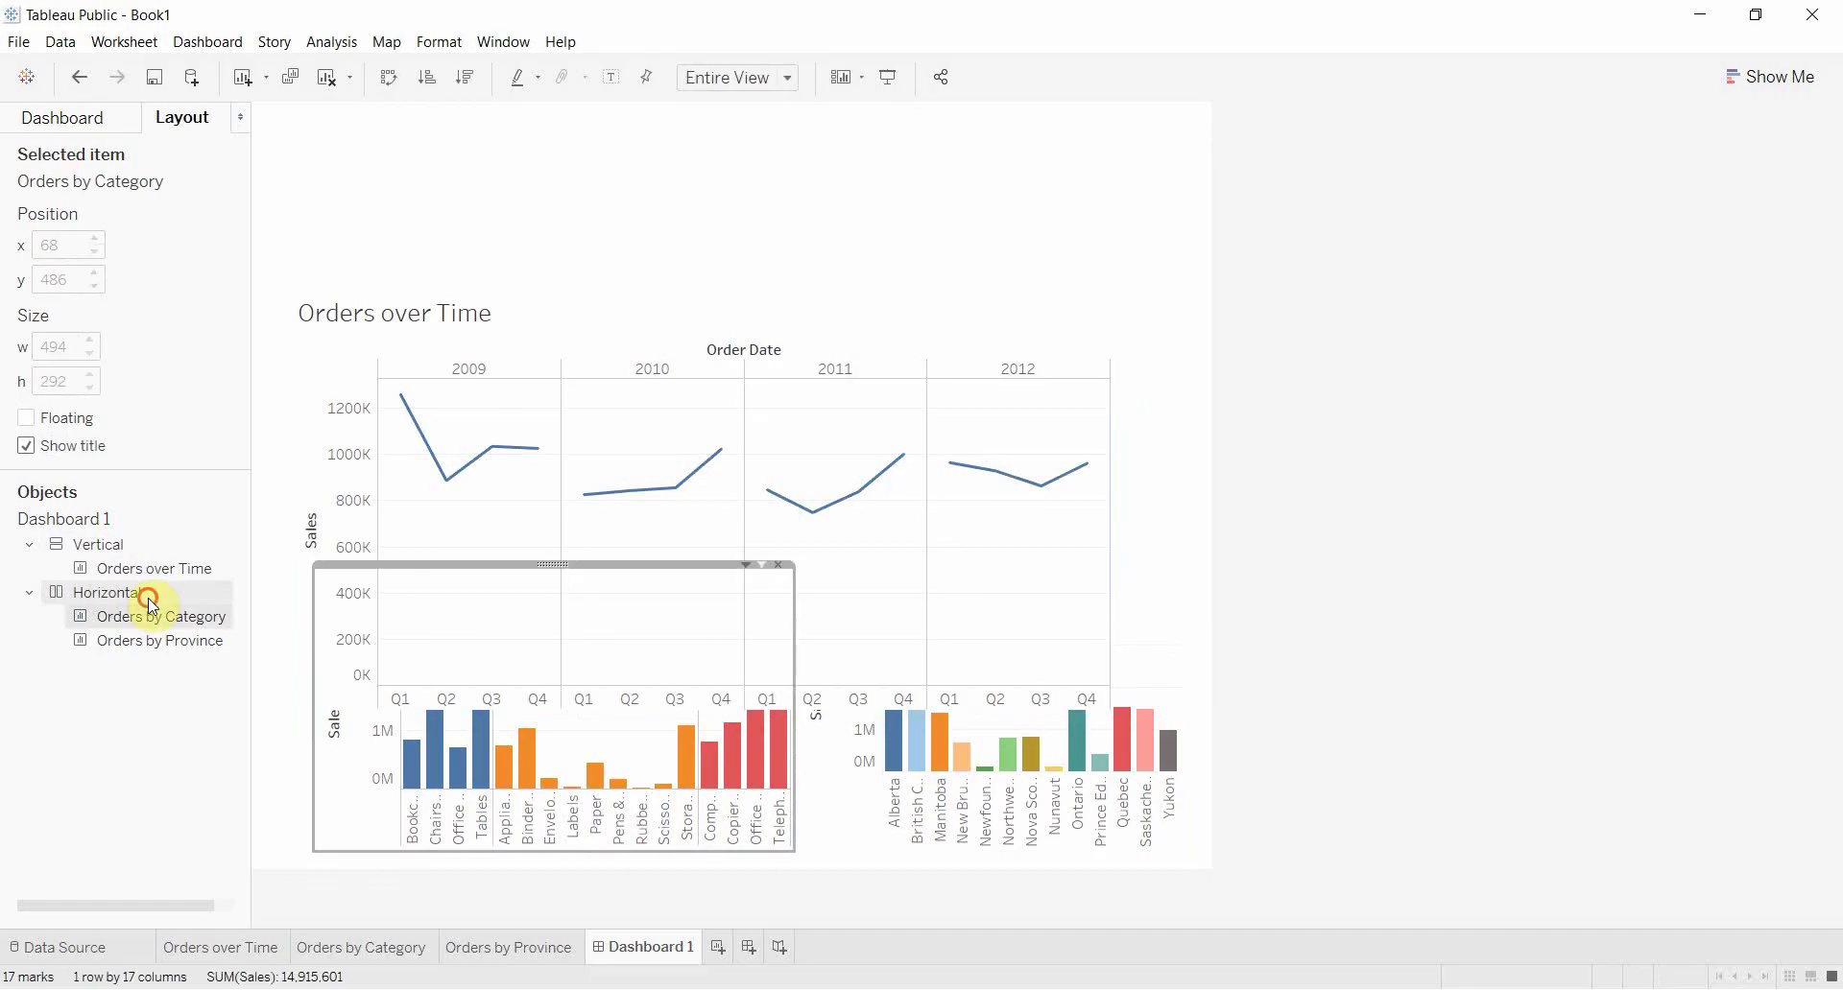
left_click(146, 595)
left_click(152, 544)
left_click(161, 597)
left_click(157, 544)
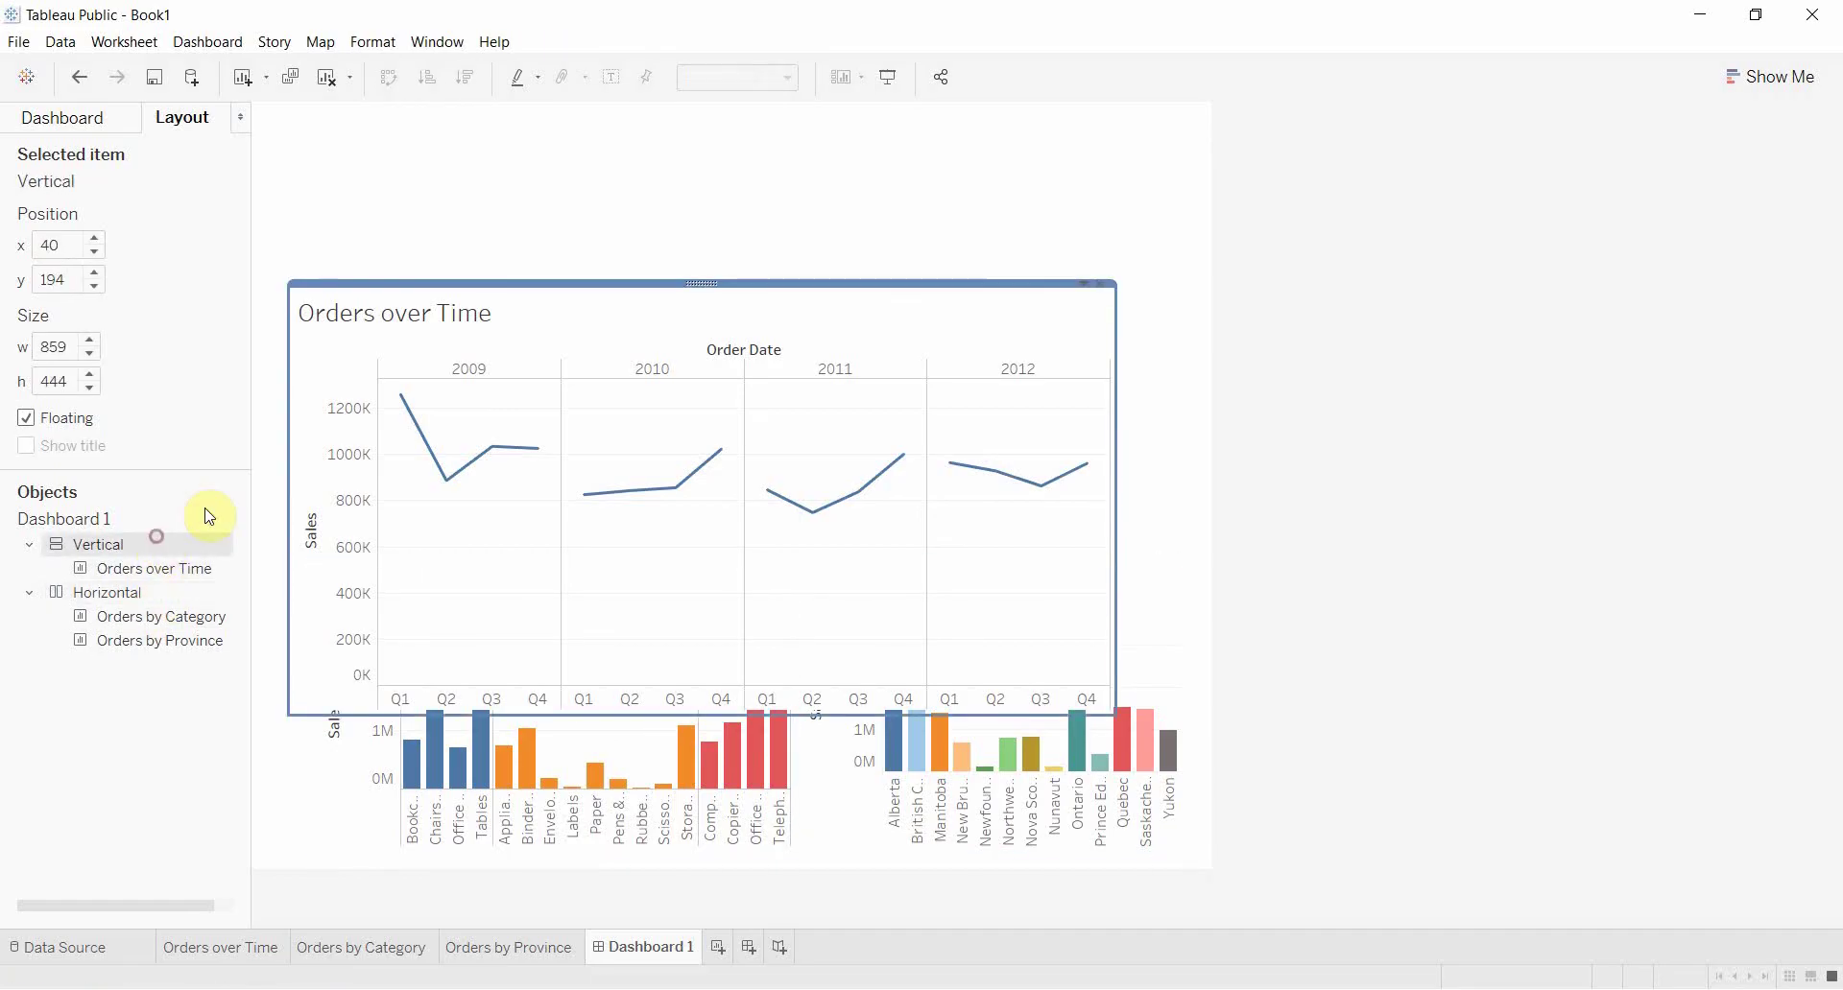
left_click(149, 590)
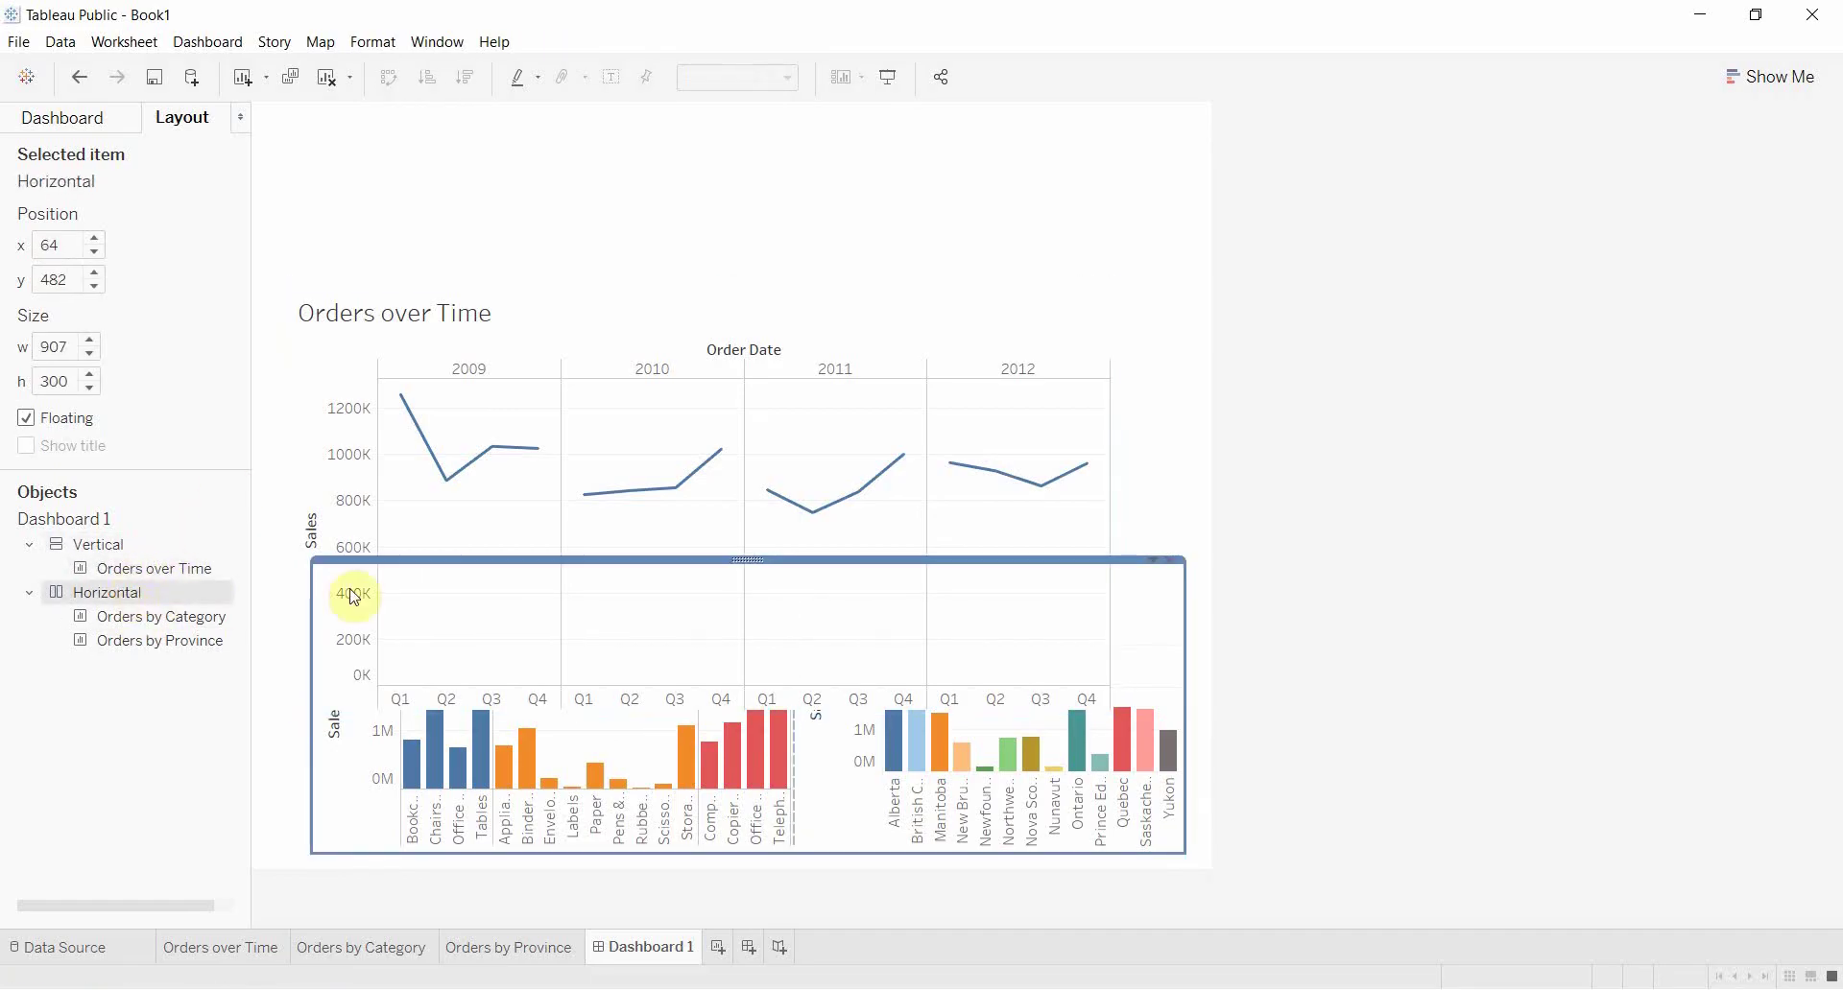
Step: Nest the horizontal bar-chart container below Orders over Time, then verify the 859 x 444 hierarchy
left_click(743, 558)
left_click_drag(755, 587, 726, 197)
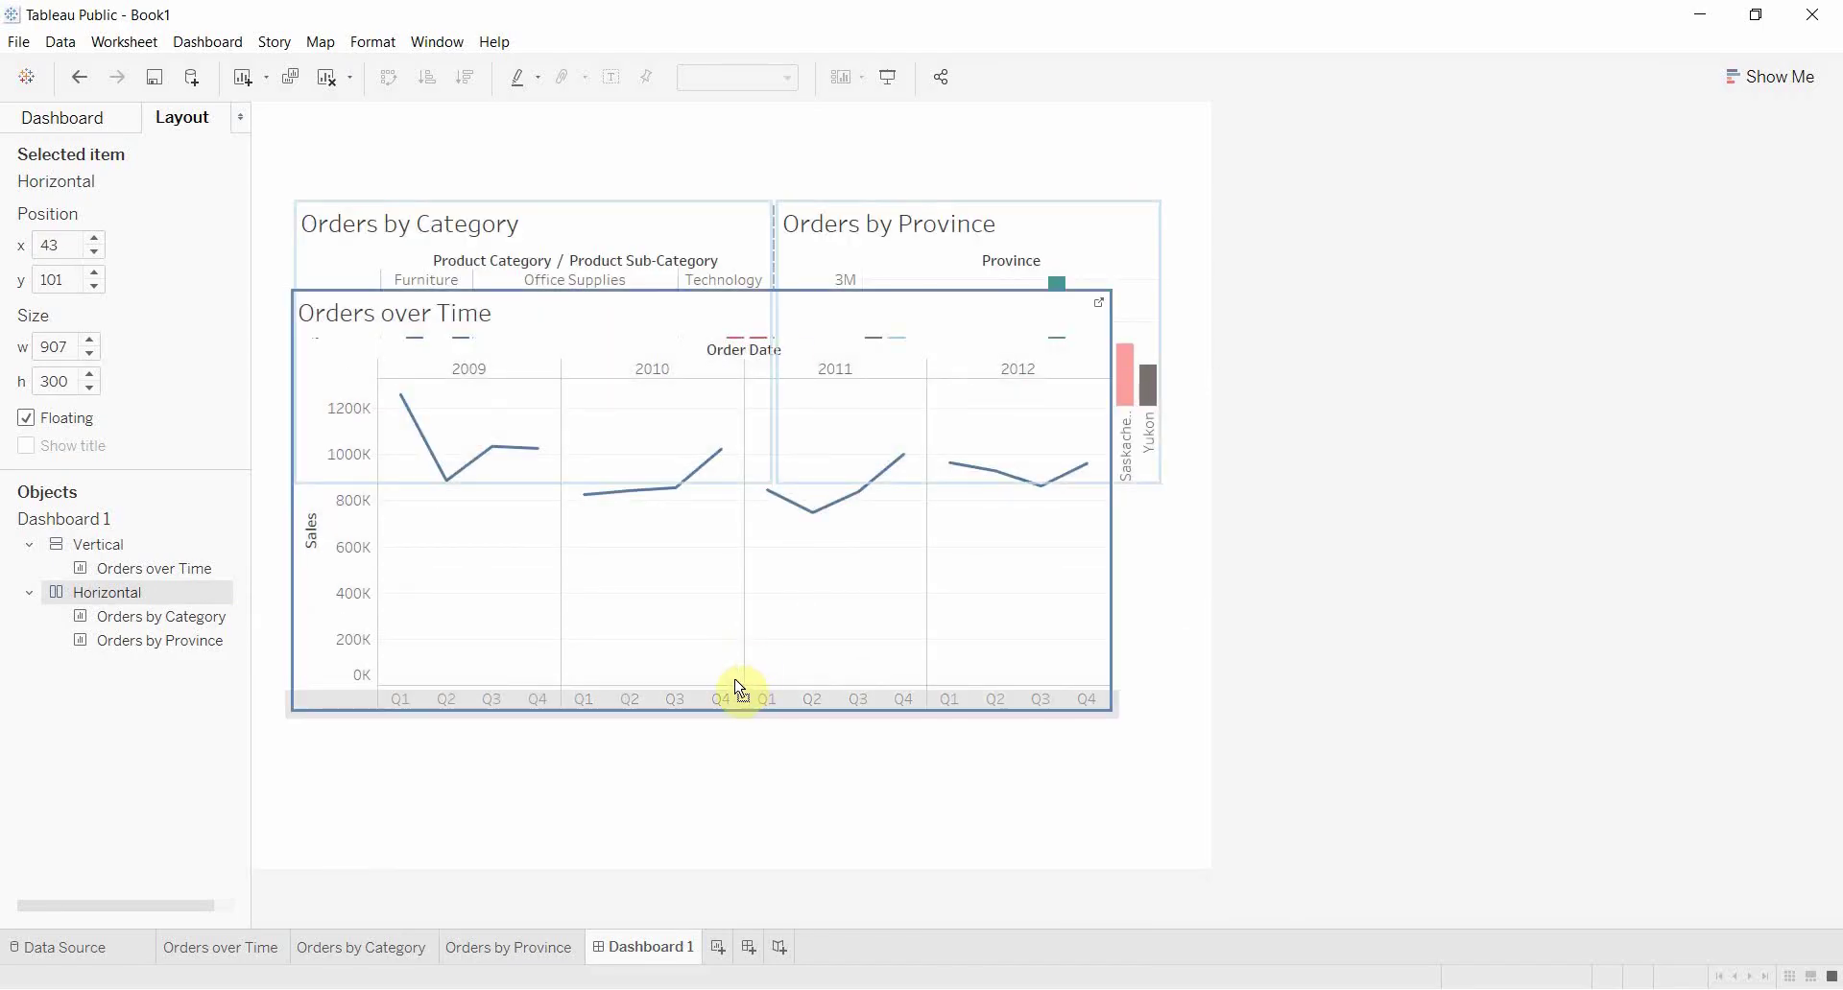
left_click_drag(740, 688, 741, 685)
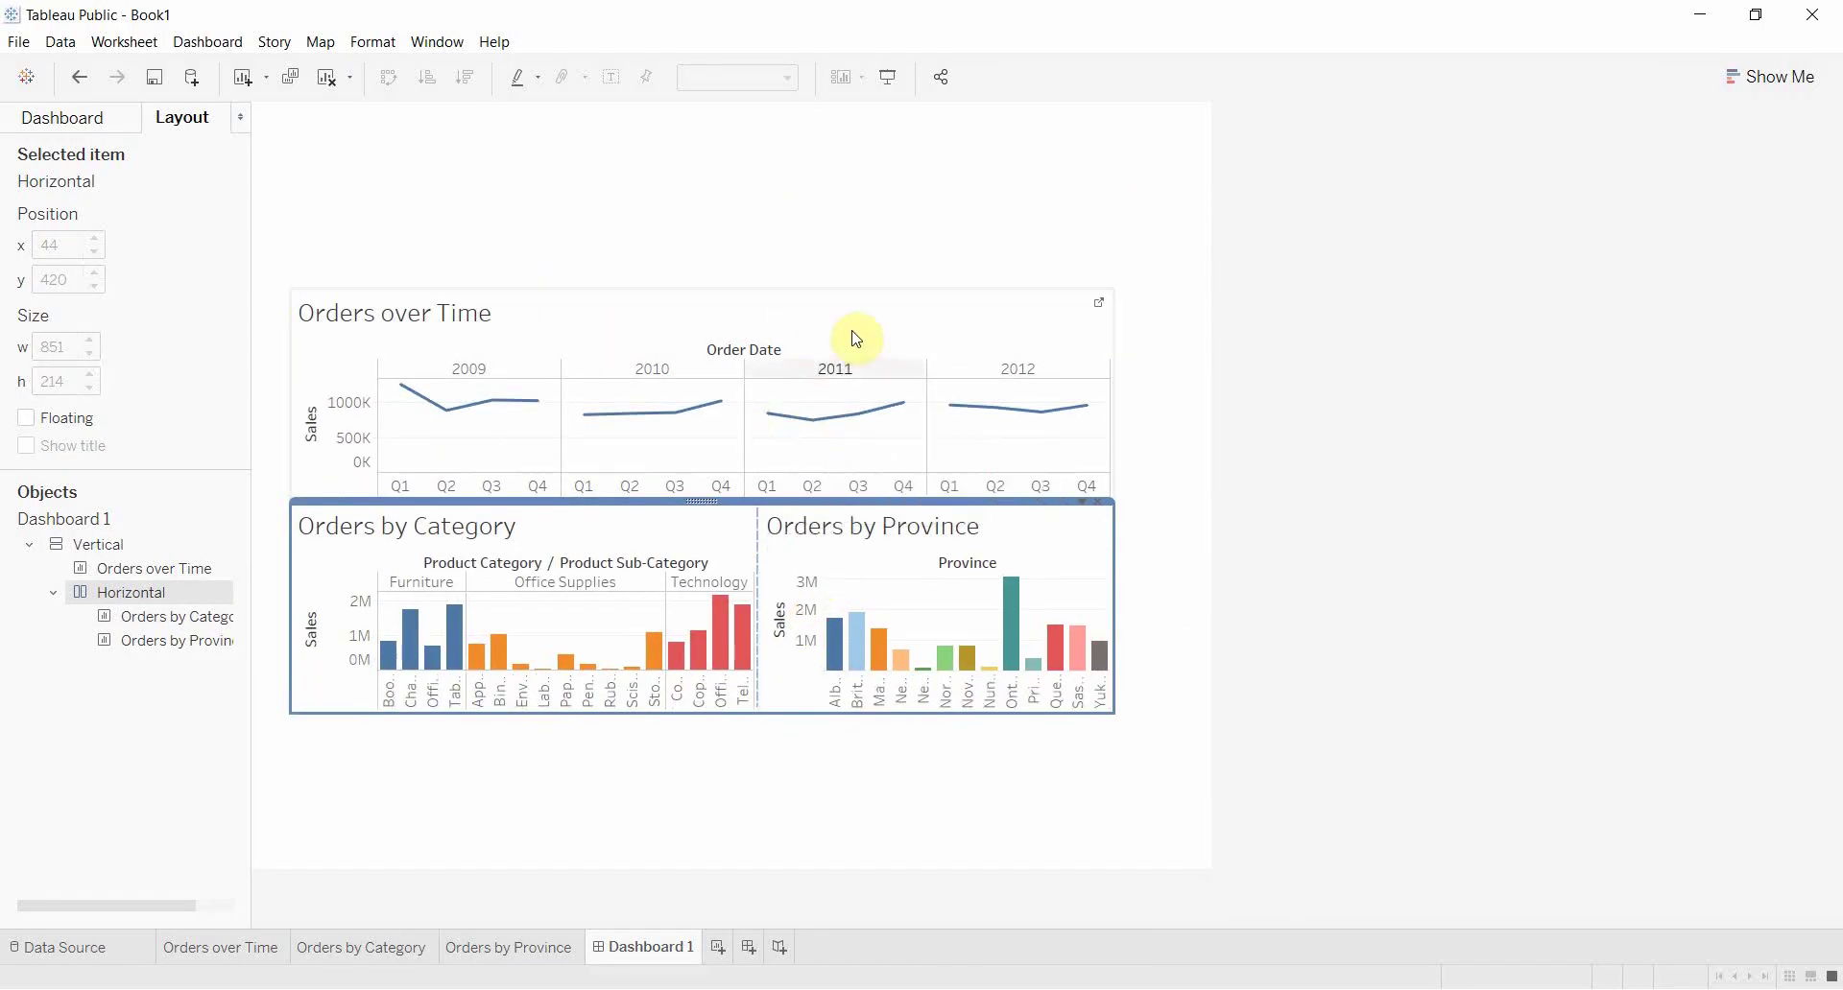
left_click(105, 542)
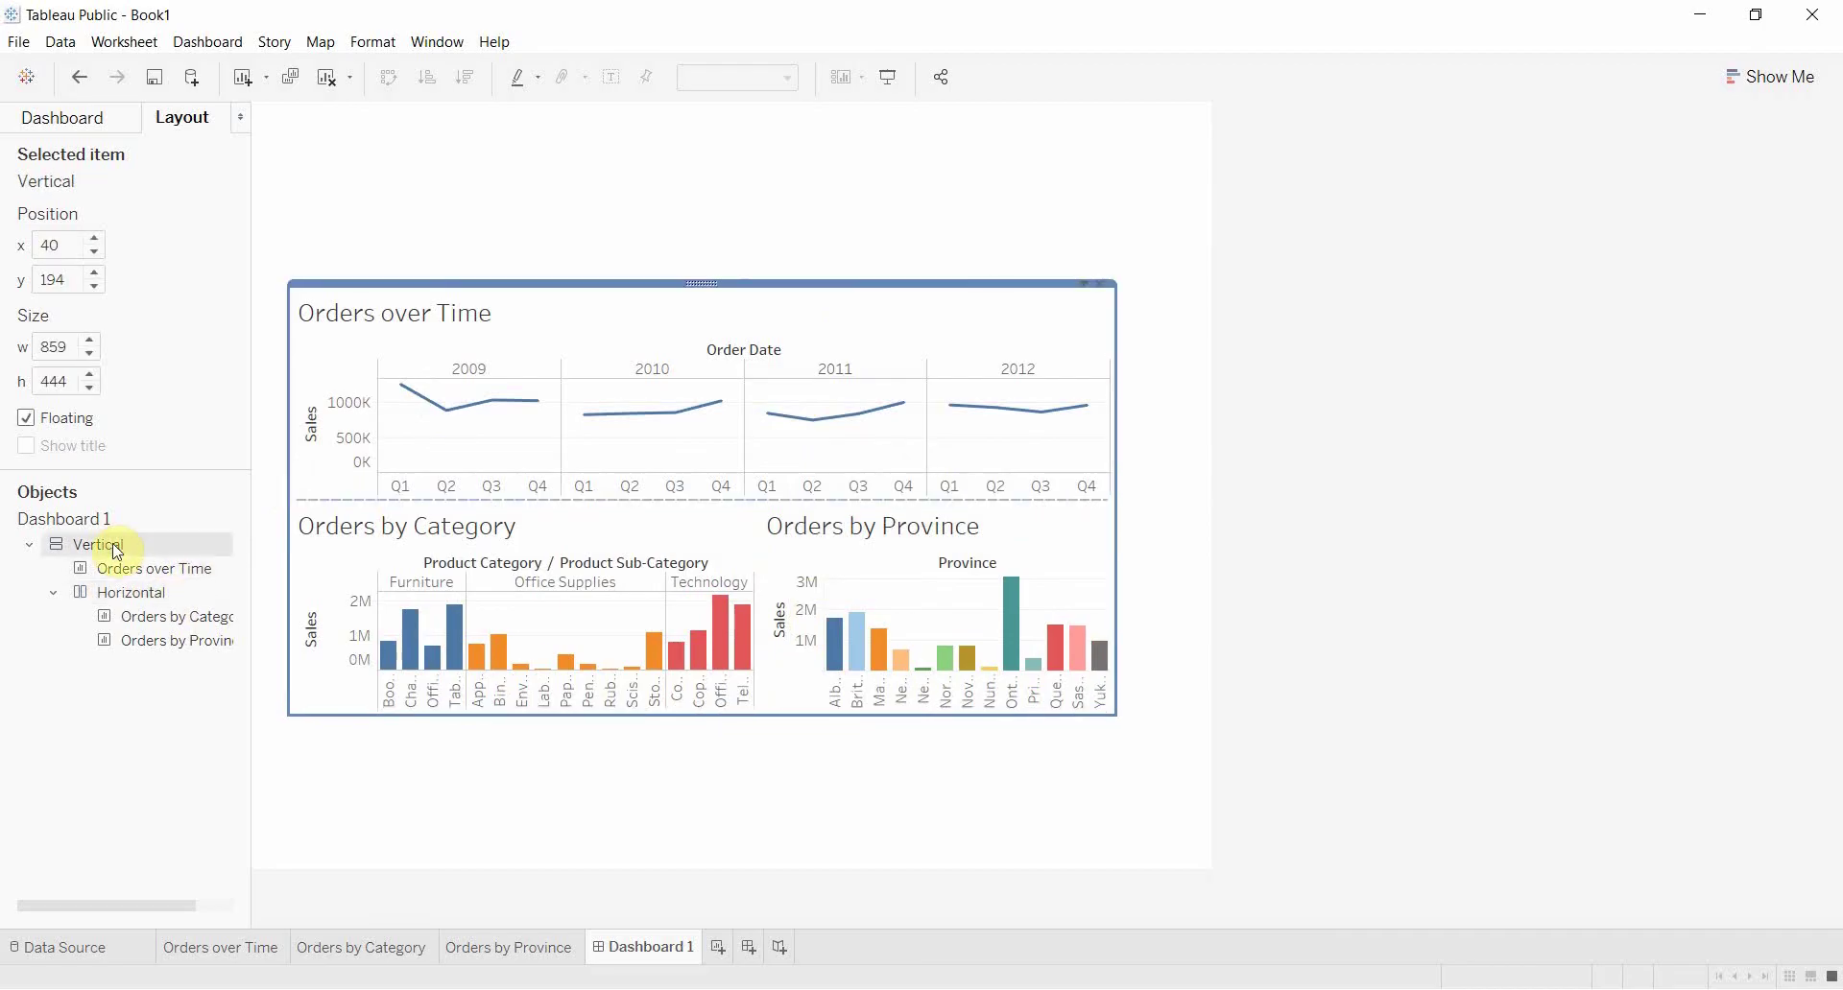
left_click(115, 568)
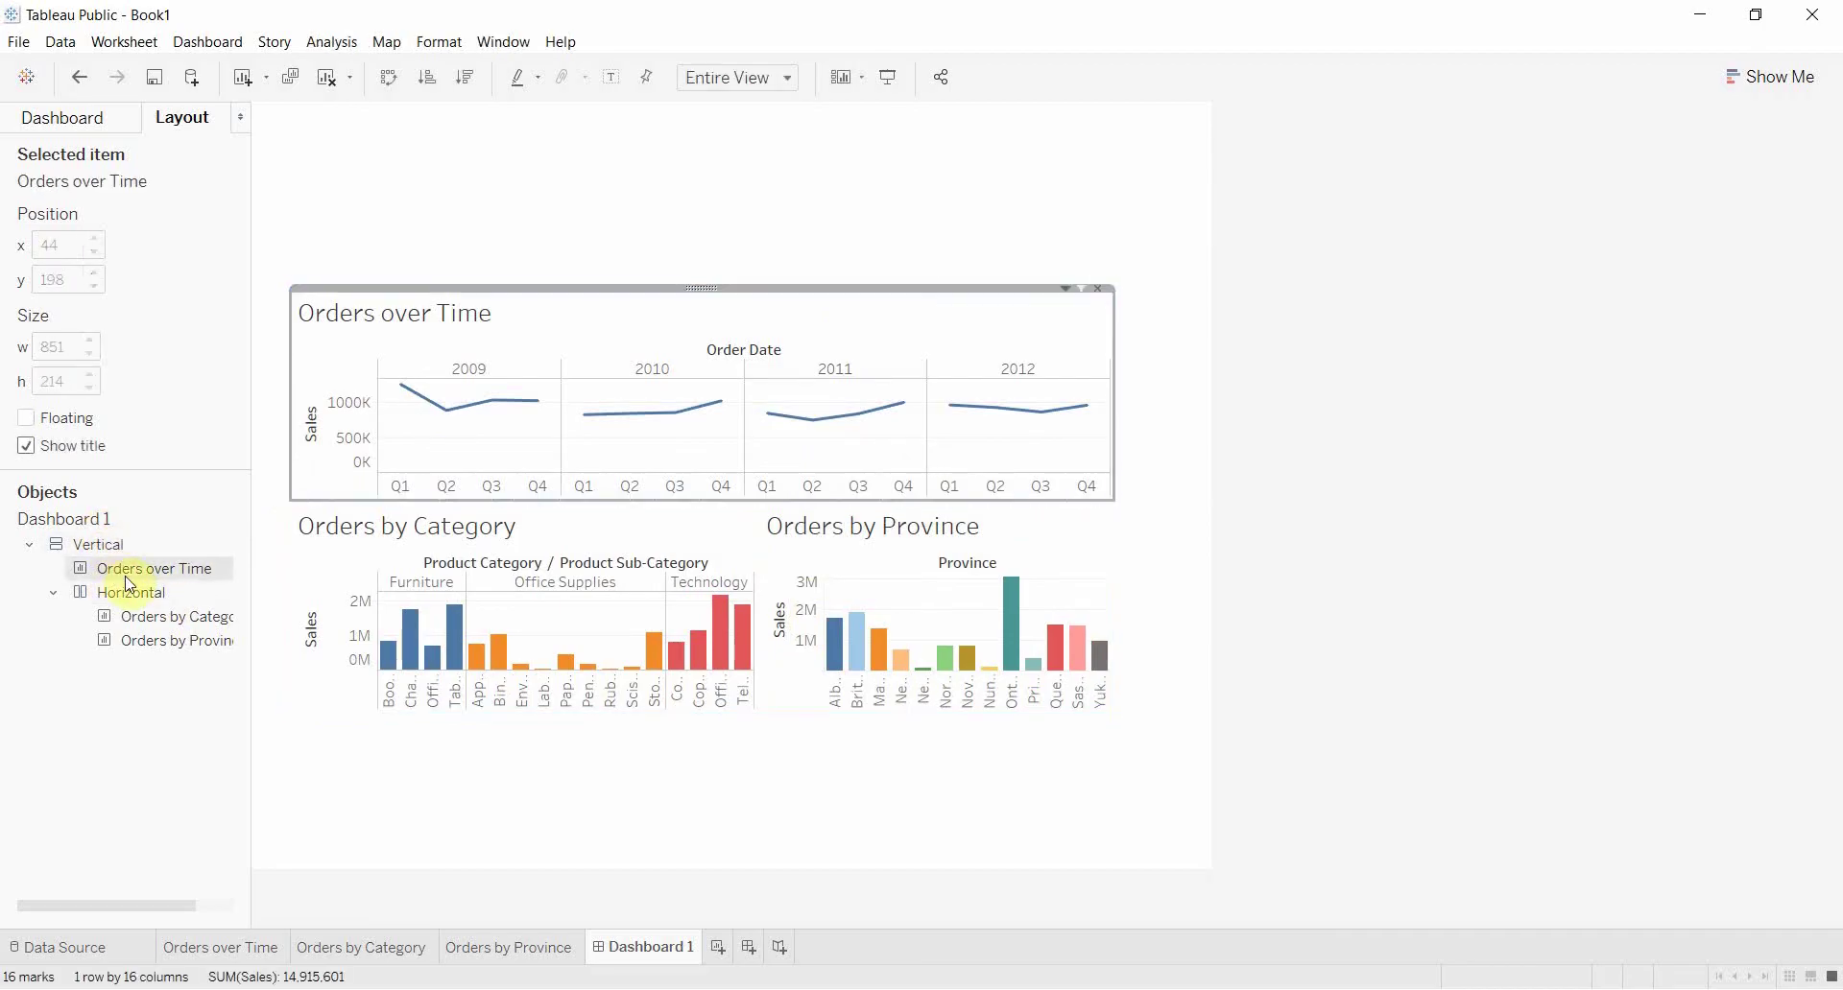
left_click(138, 597)
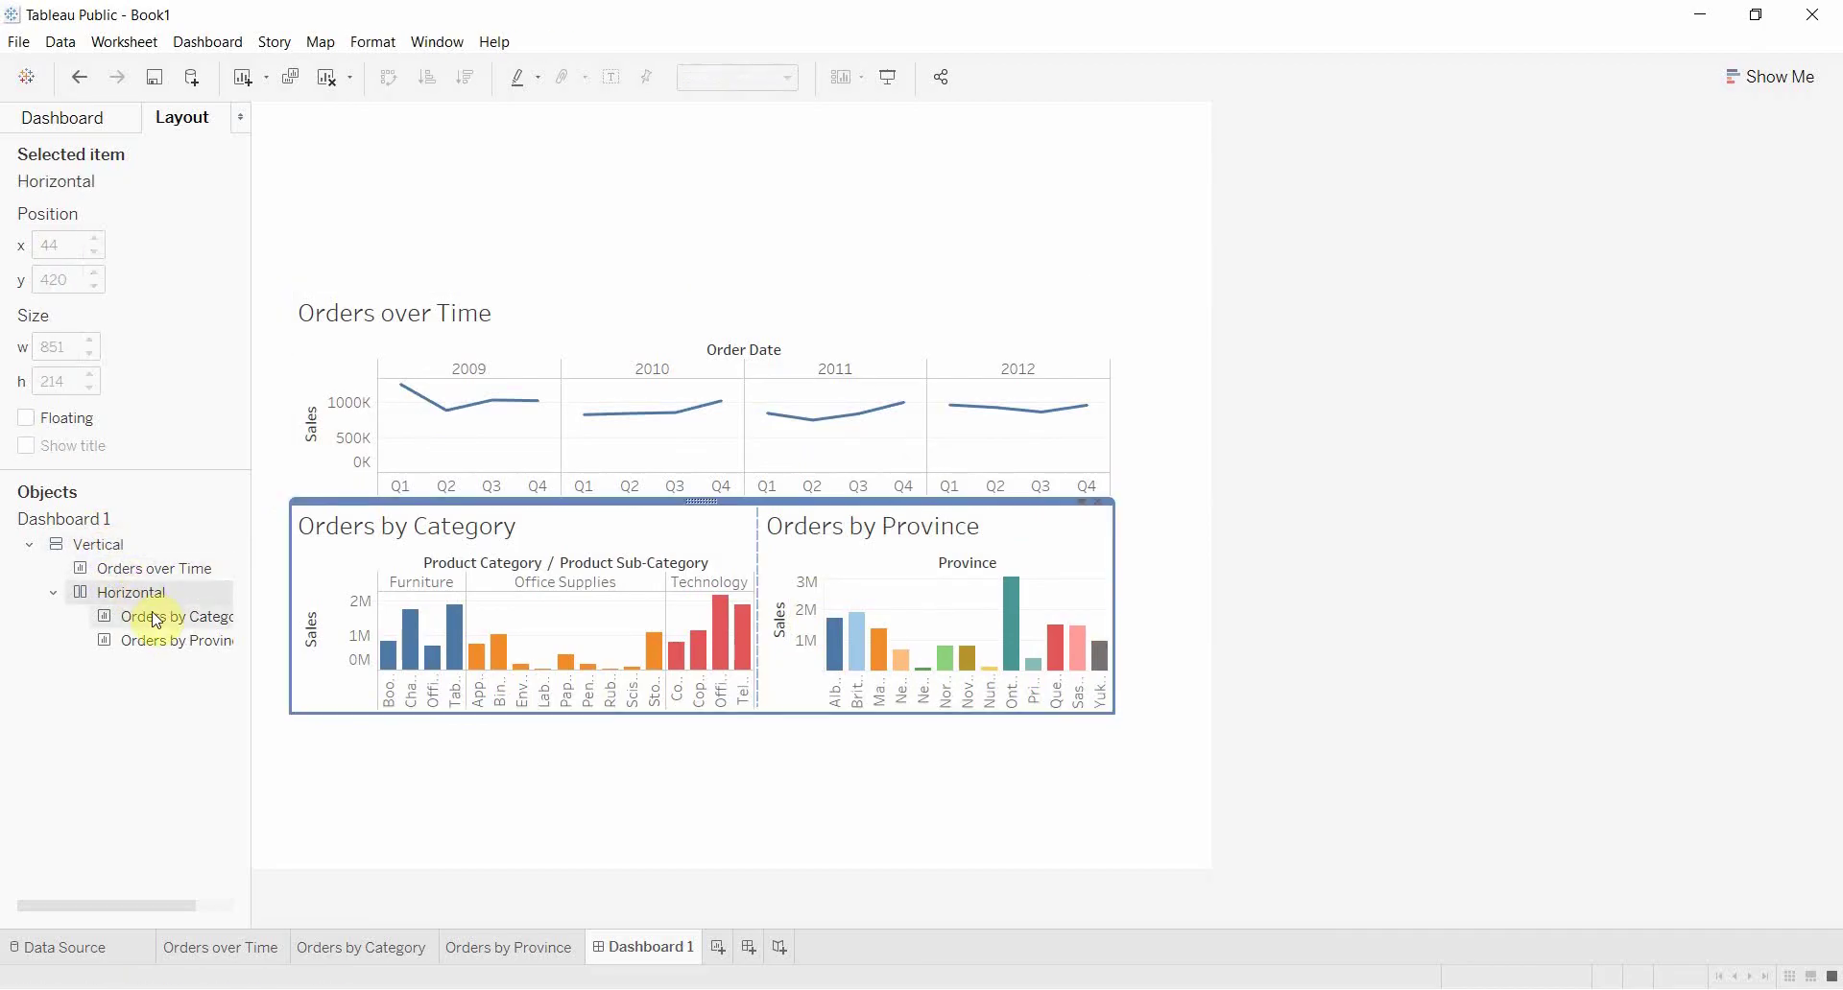
left_click(156, 619)
left_click(153, 640)
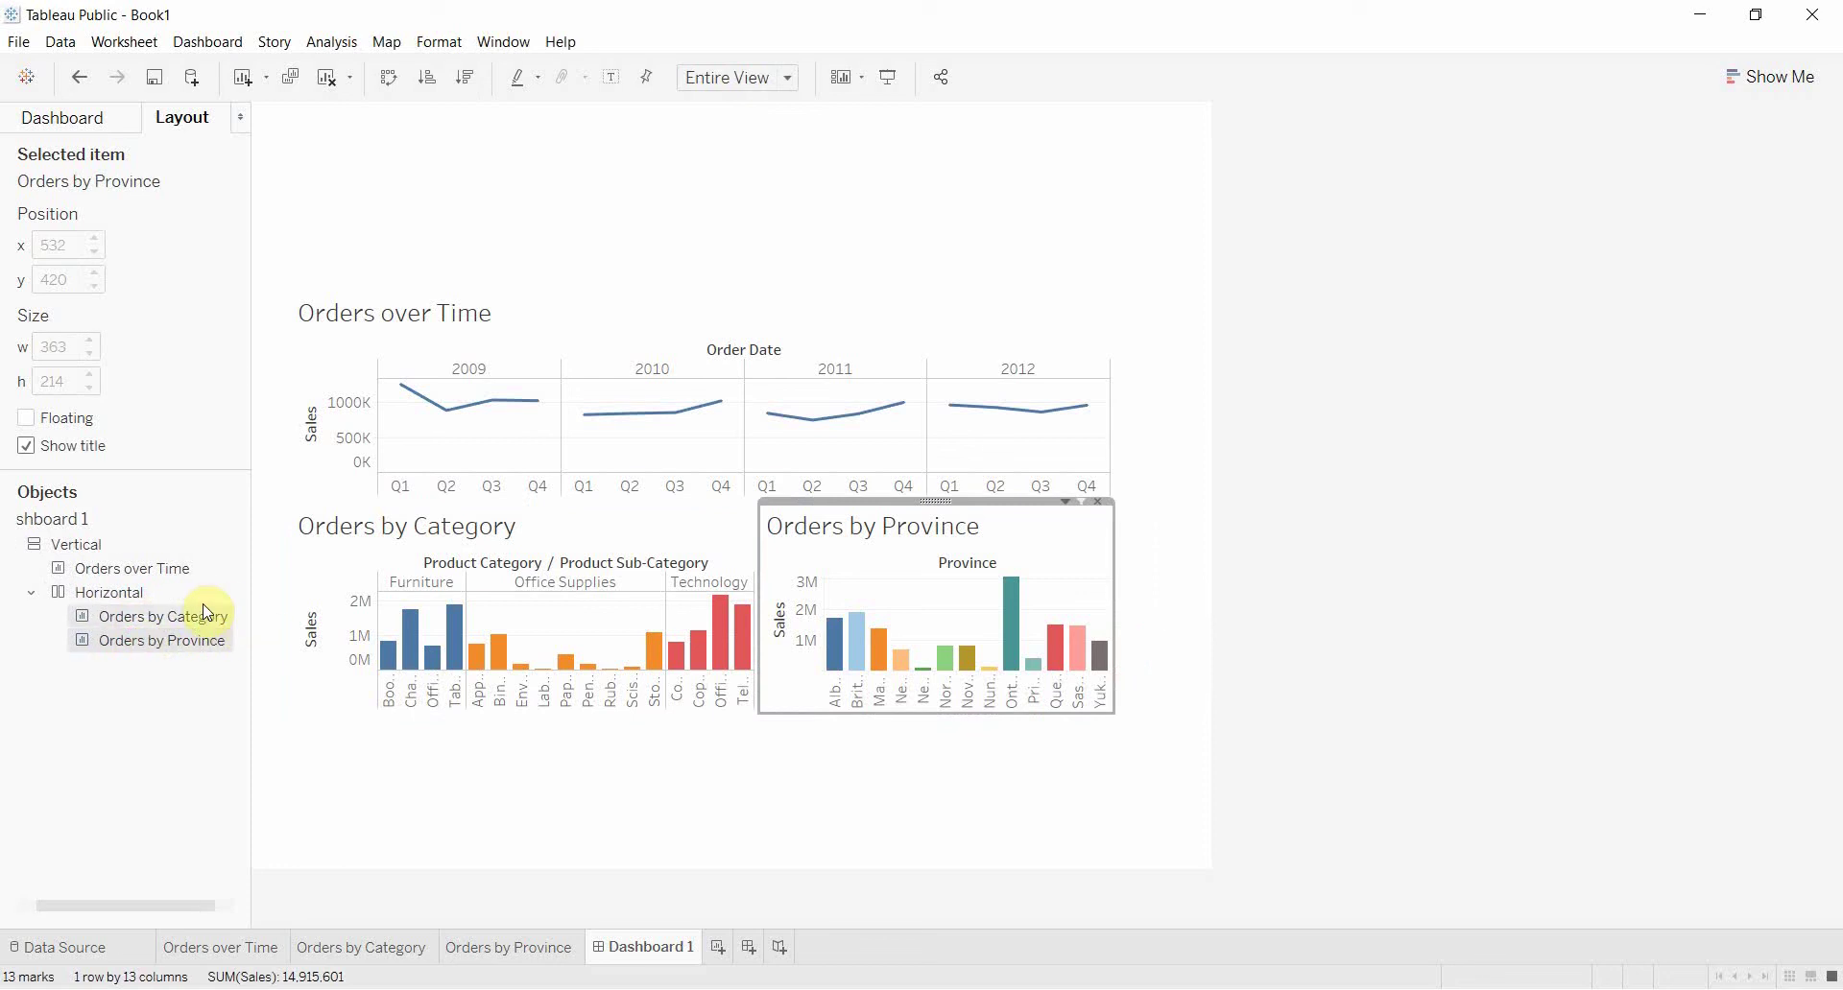
left_click(144, 545)
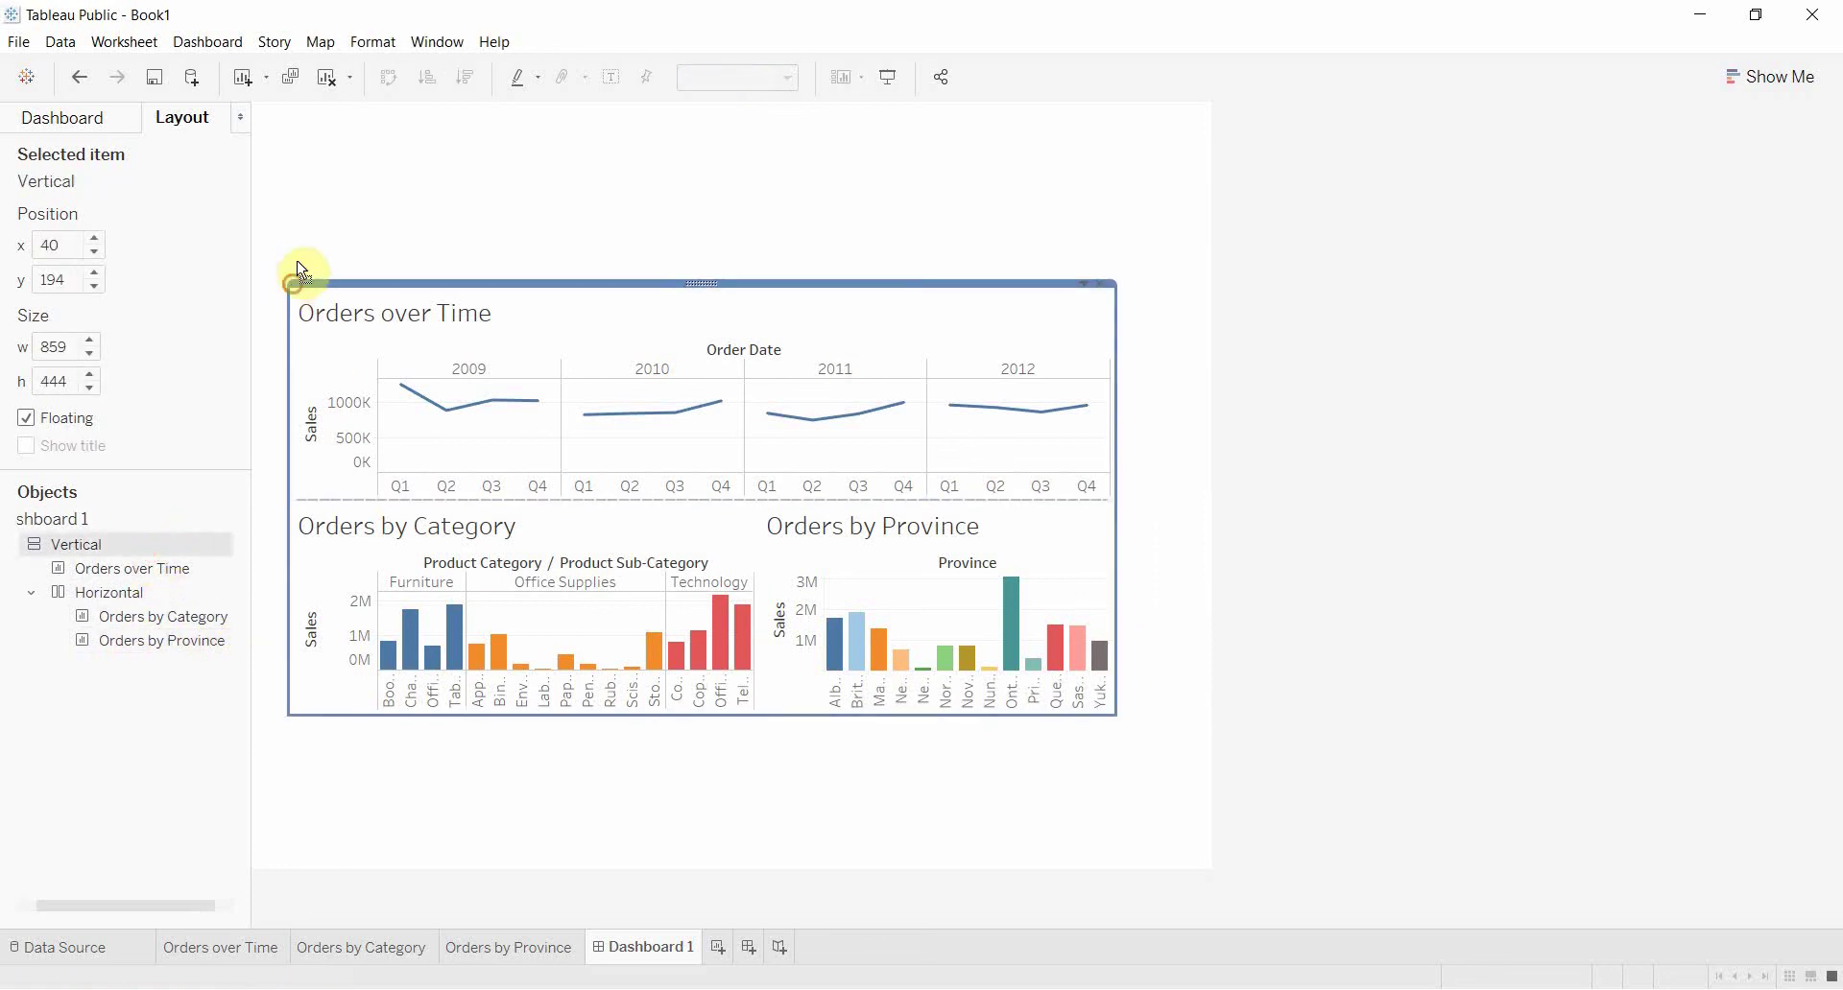
Step: Stretch the vertical container to 906 x 763 at position 25, 13, filling the dashboard
left_click_drag(298, 272, 284, 100)
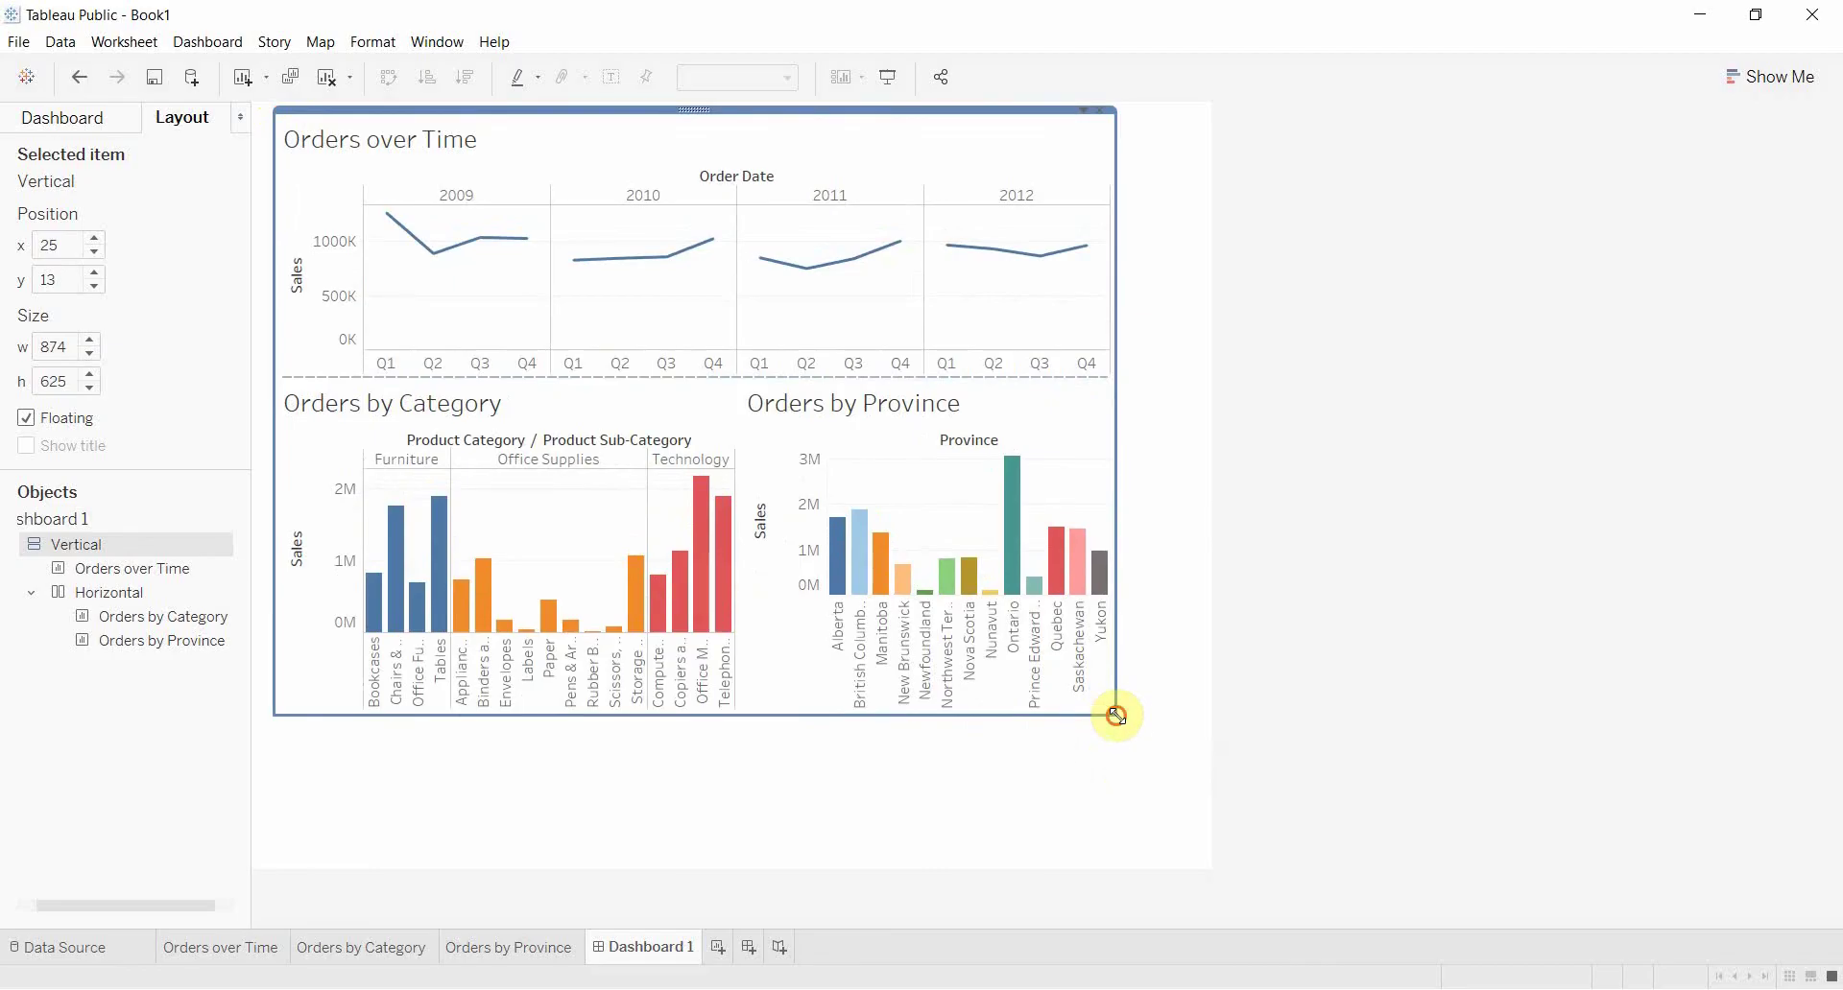
left_click_drag(1116, 716, 1149, 849)
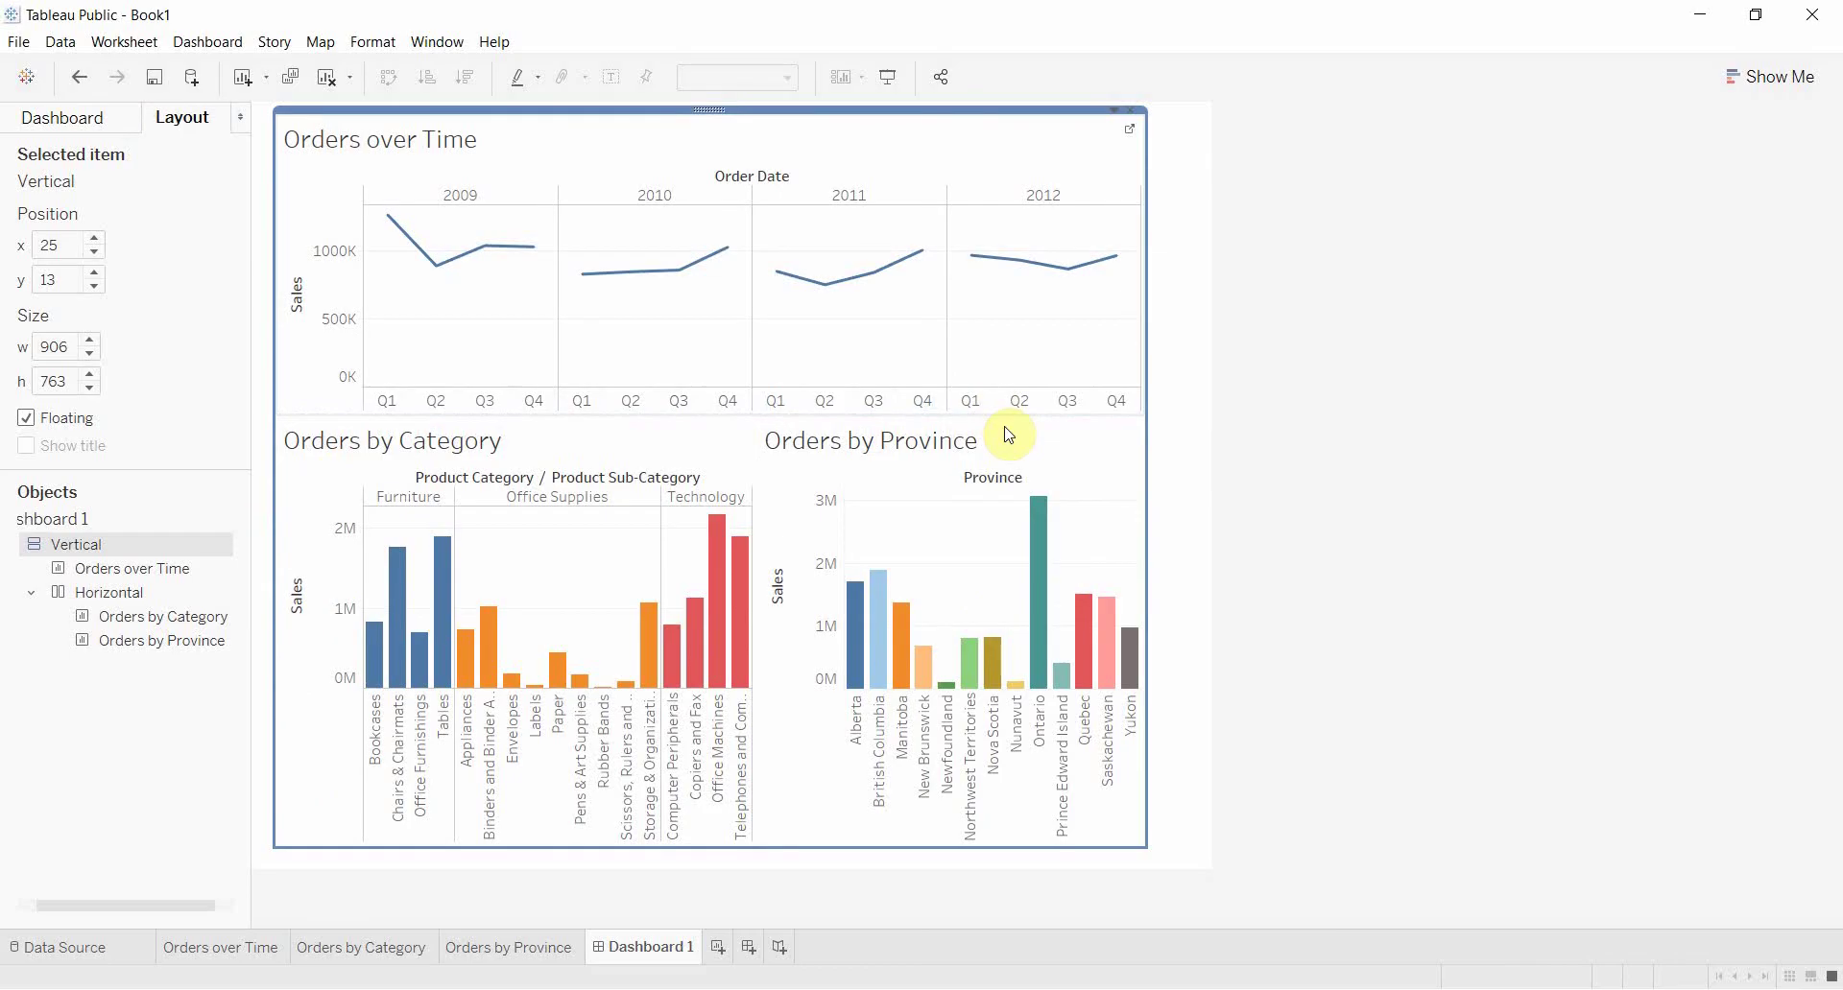
left_click(1247, 565)
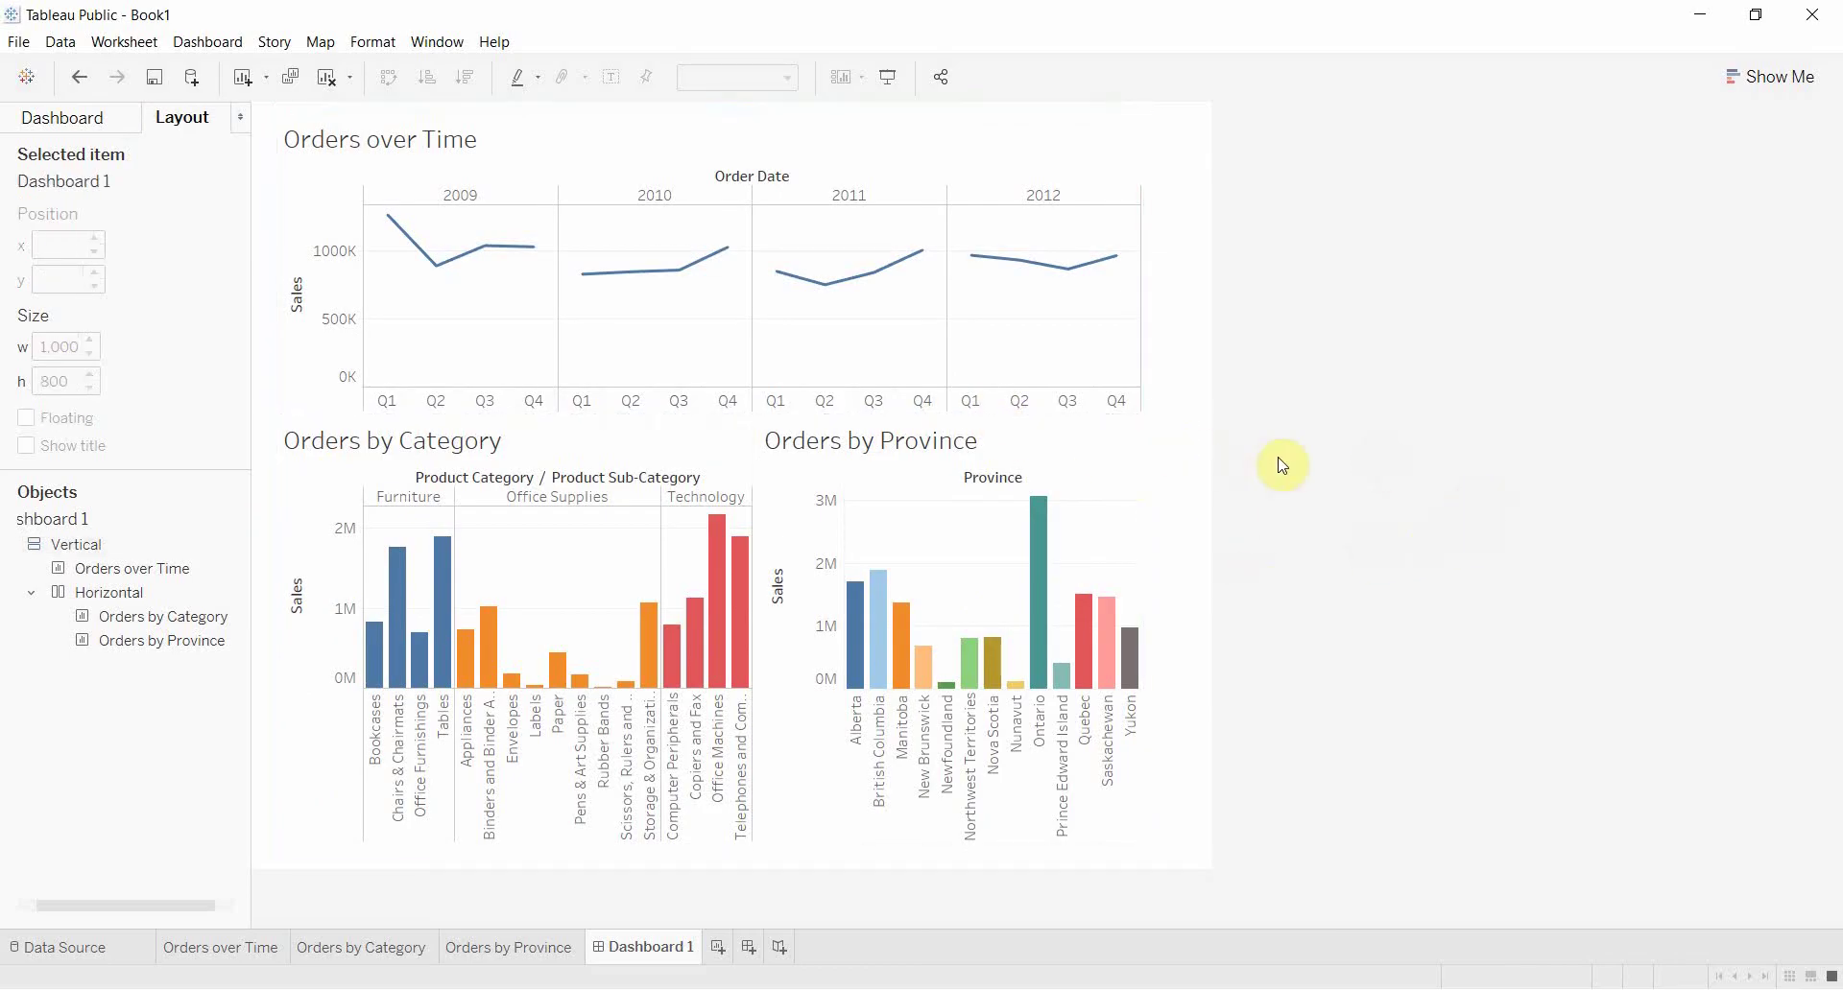